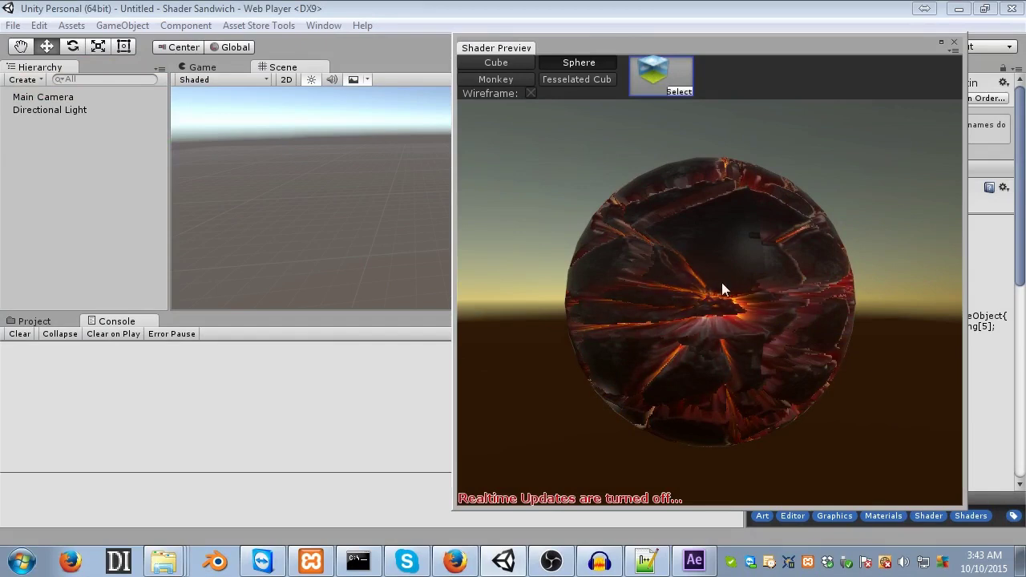
- Examine the finished lava shader on the preview sphere from several angles, with the wireframe overlay turned on
left_click_drag(542, 293, 718, 342)
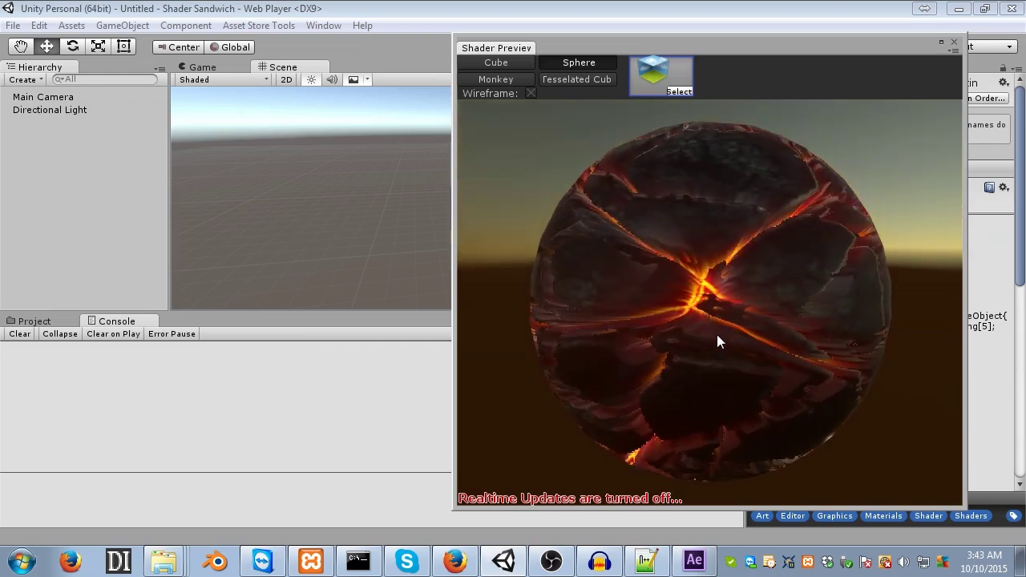
left_click(530, 93)
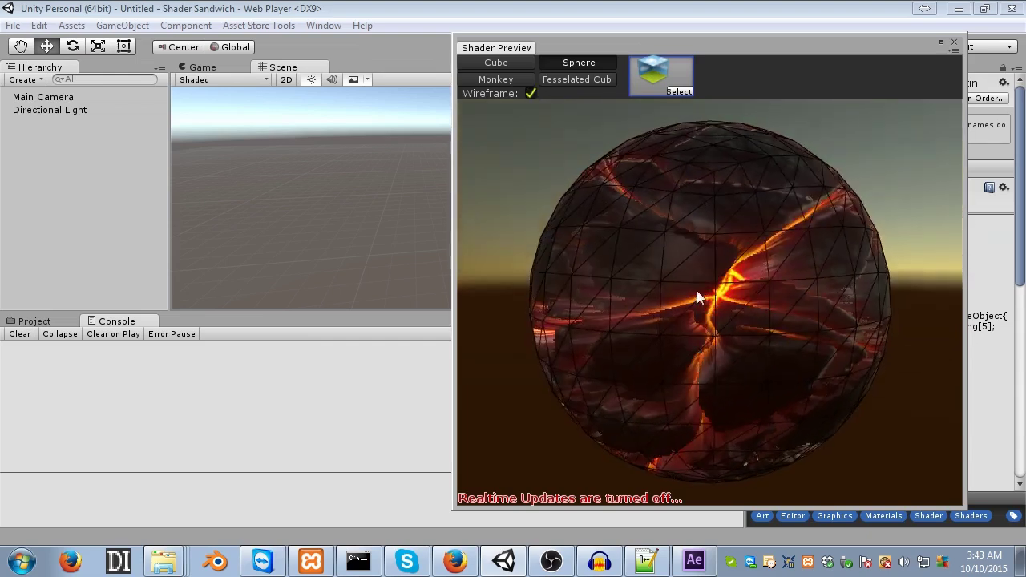
left_click_drag(697, 291, 632, 361)
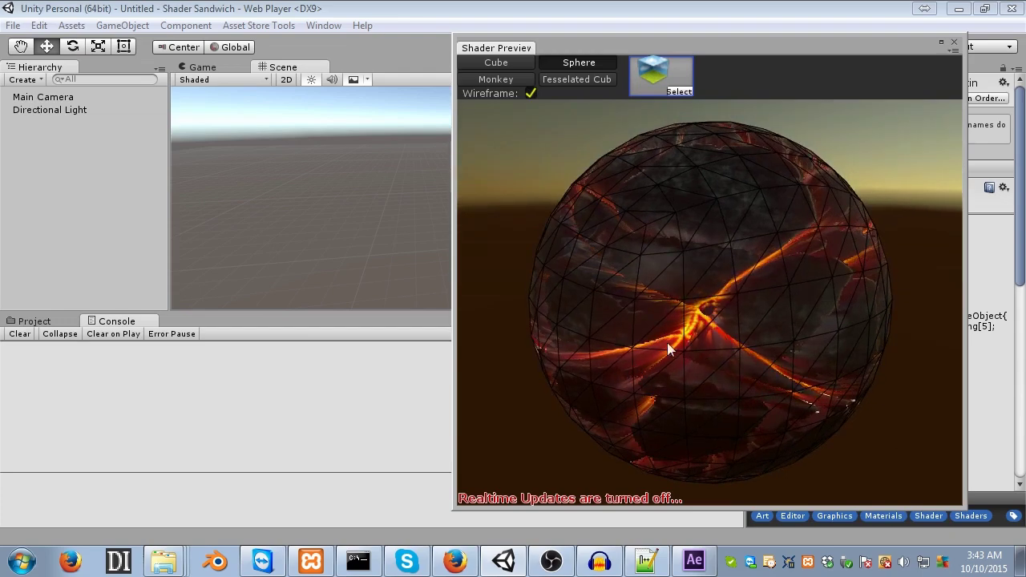
- Preview the lava shader on the cube from near and far, and turn the wireframe overlay off
left_click(496, 62)
left_click_drag(637, 221, 817, 243)
scroll(818, 243, "down", 3)
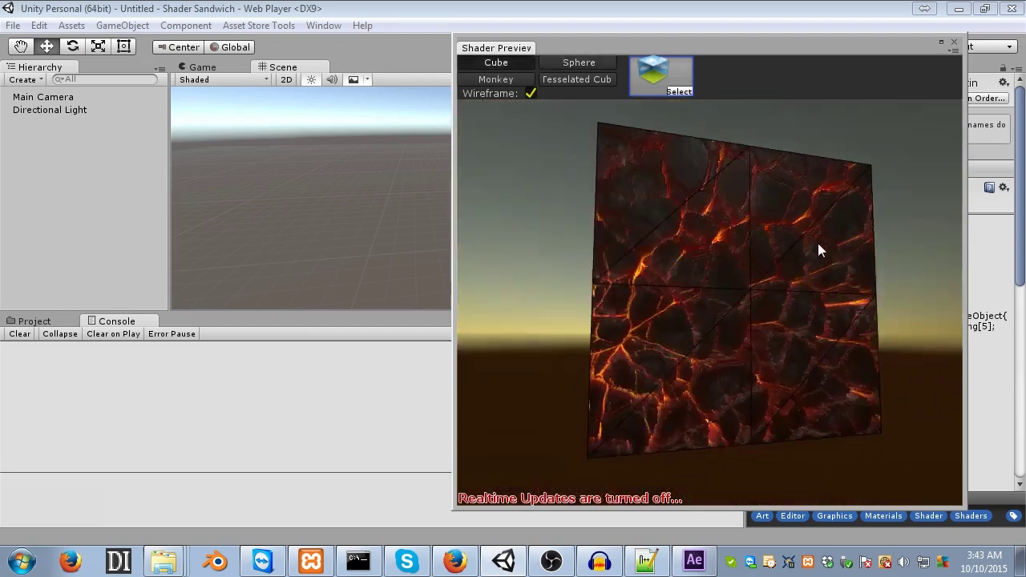
scroll(817, 250, "up", 10)
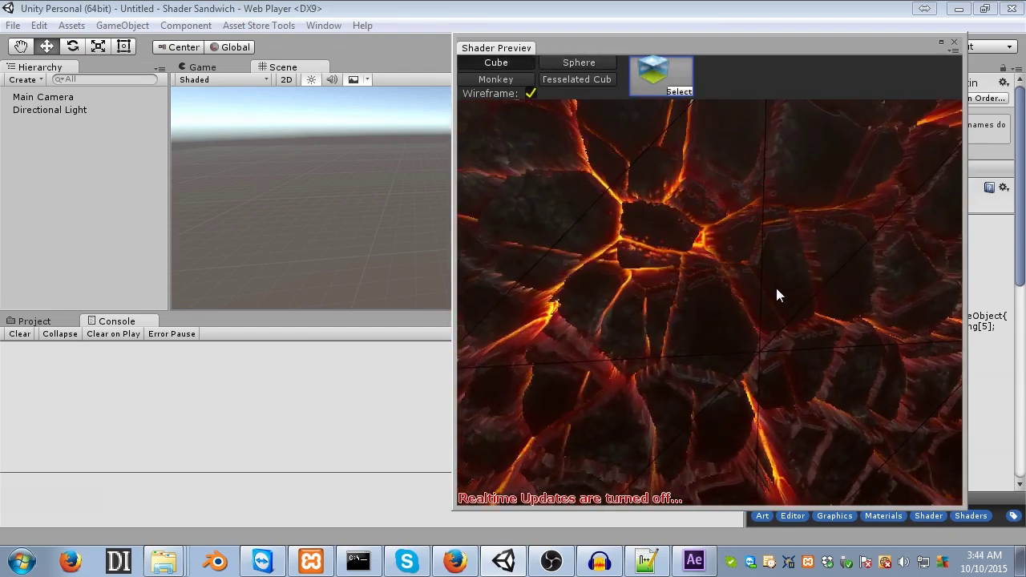
left_click(530, 93)
scroll(674, 289, "down", 10)
left_click_drag(674, 289, 700, 290)
scroll(752, 361, "up", 5)
scroll(713, 329, "down", 8)
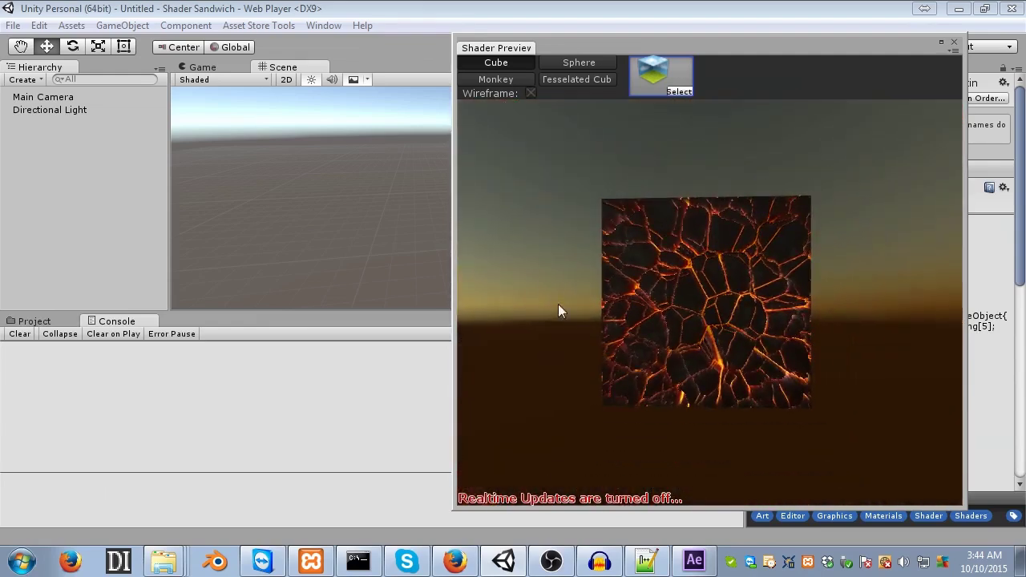
- Try the BlackCube cubemap behind the lava cube, and reset the preview's cubemap to None
left_click(677, 89)
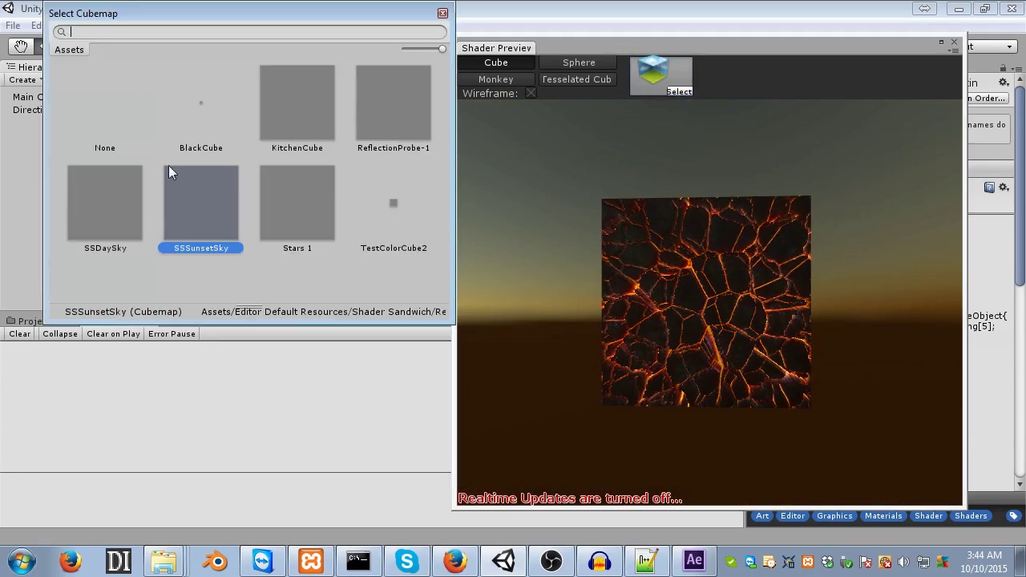
double_click(216, 119)
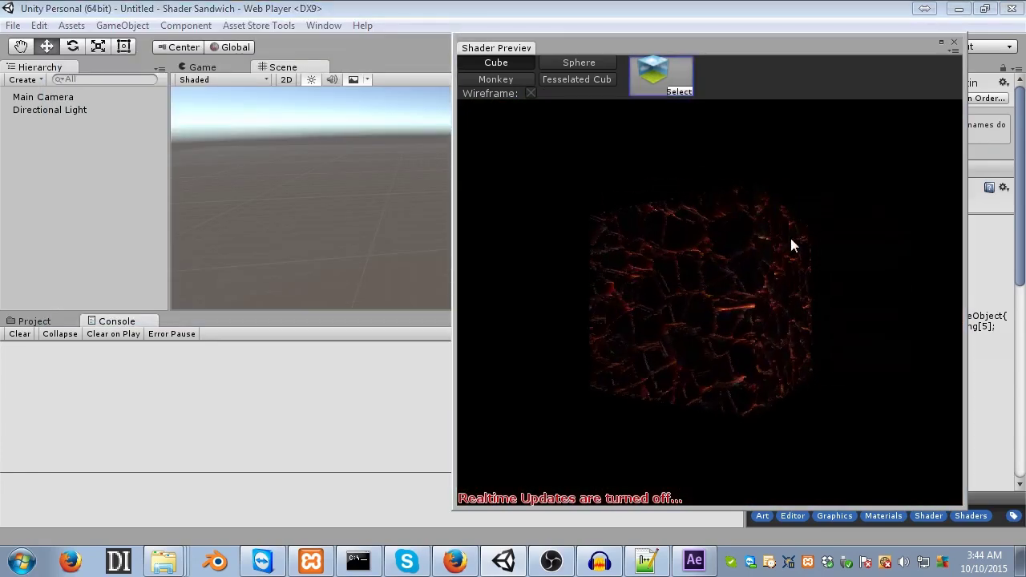
left_click(679, 91)
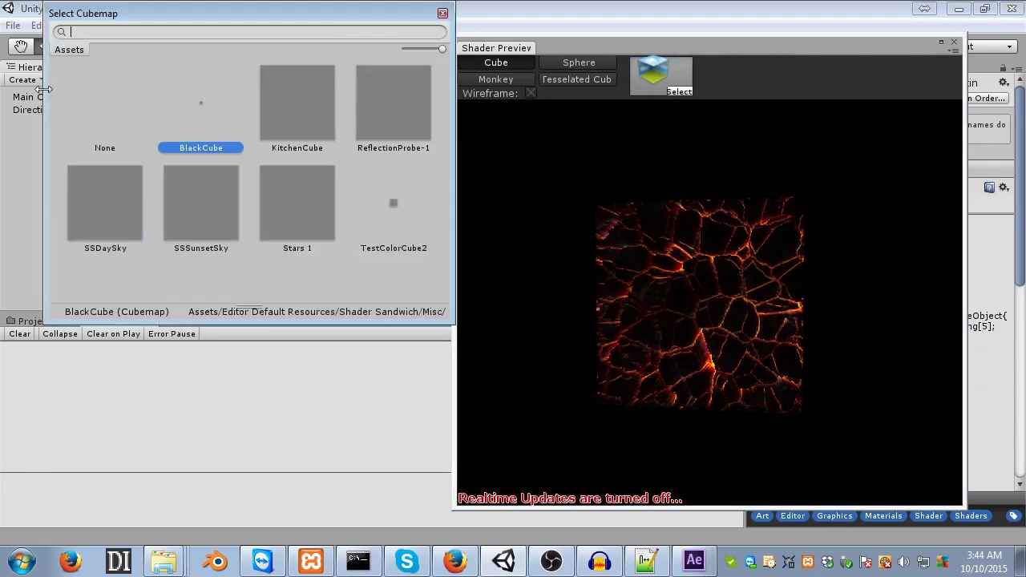
left_click(104, 105)
left_click_drag(685, 312, 740, 316)
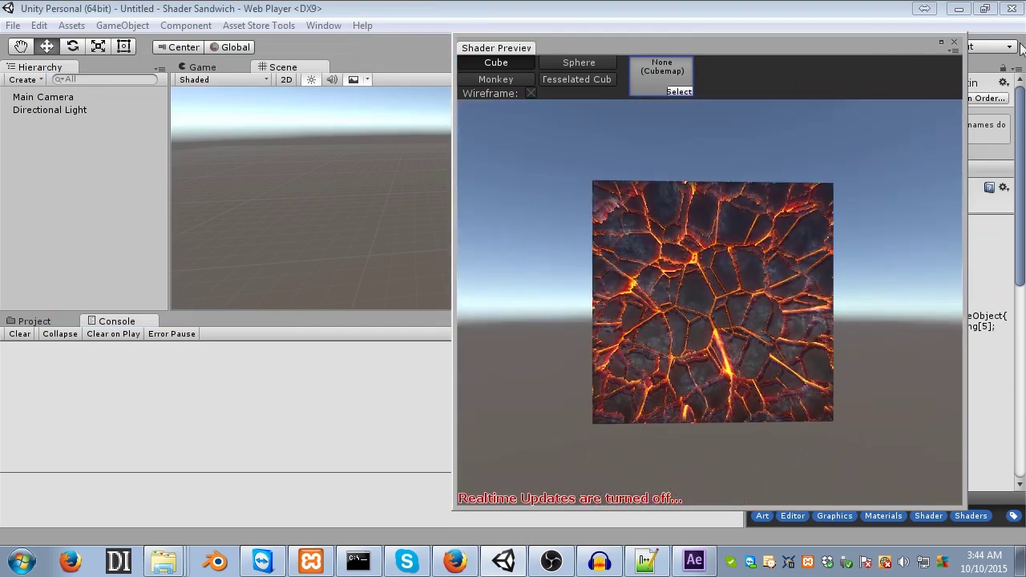
left_click(953, 42)
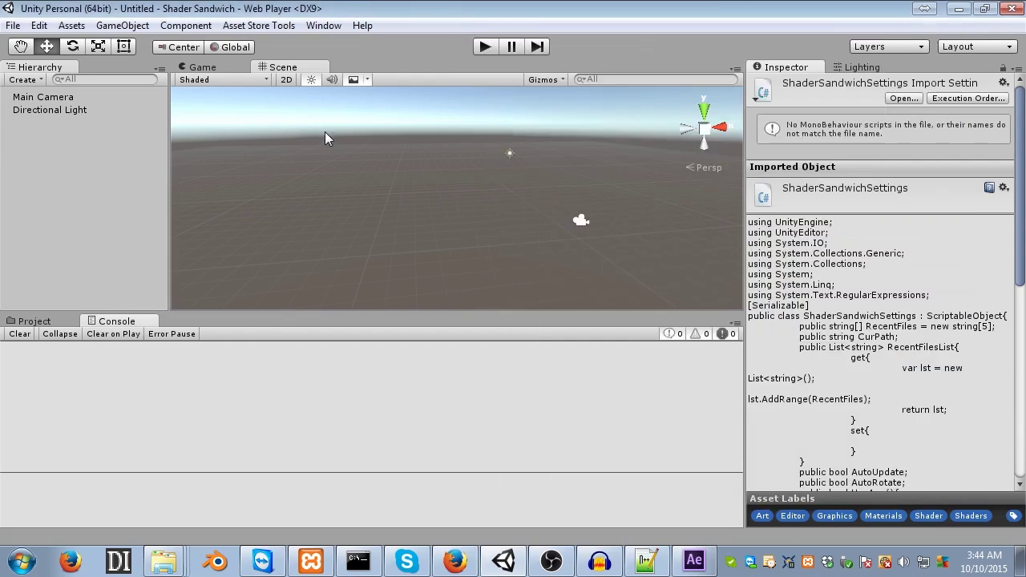
- Open the Shader Sandwich editor and start a new shader from scratch
left_click(323, 25)
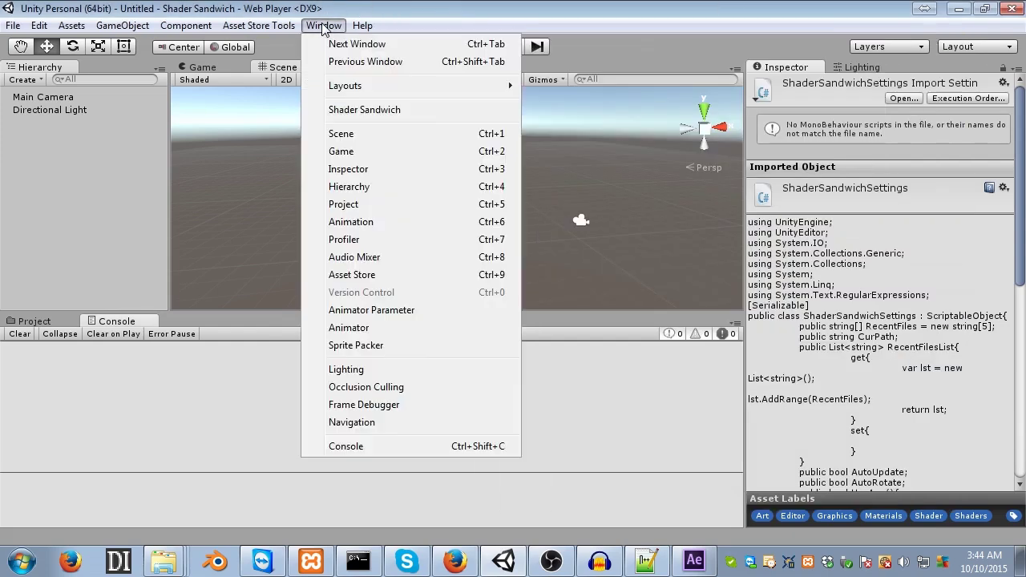
left_click(360, 113)
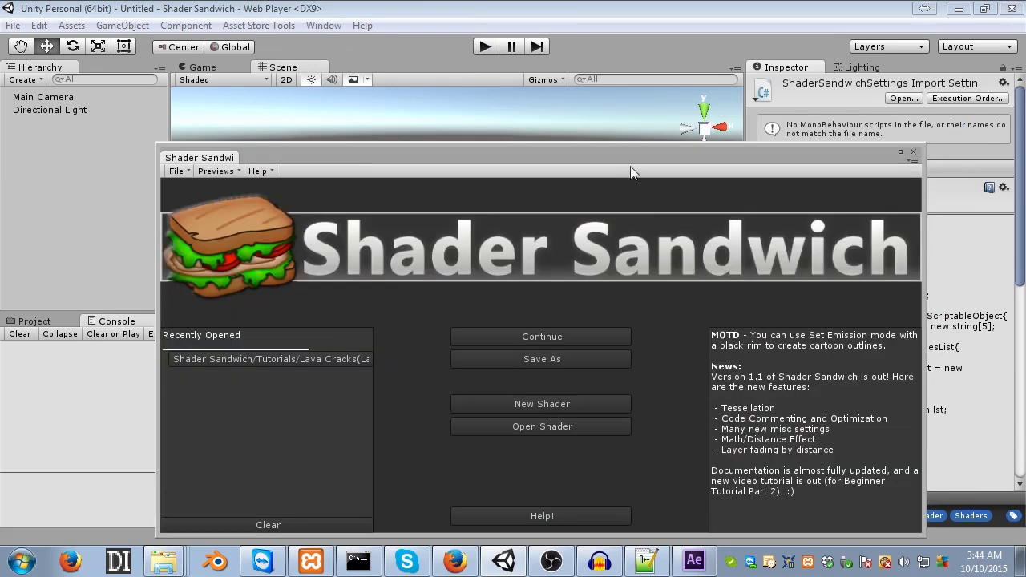
left_click_drag(623, 153, 579, 123)
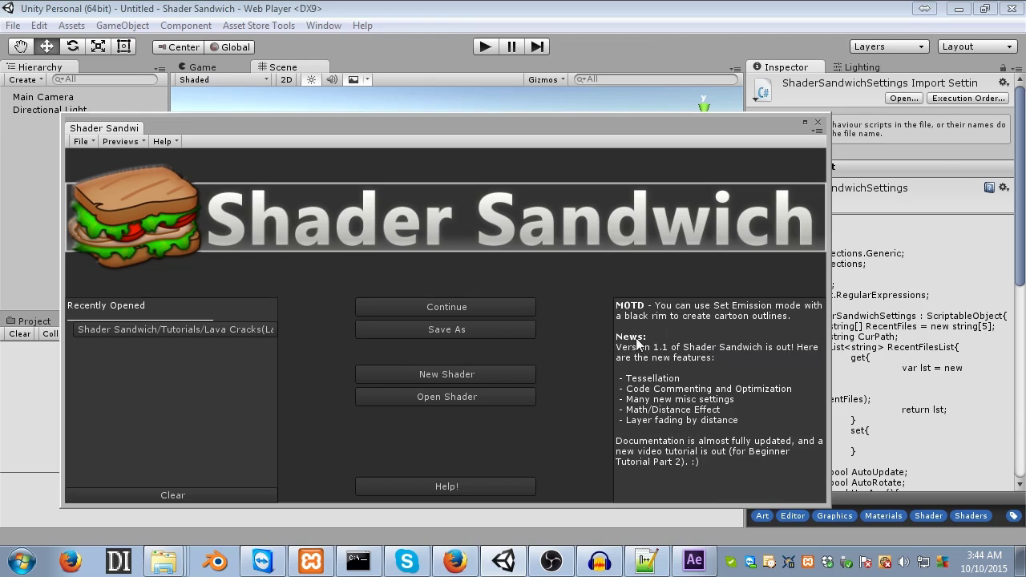
left_click(429, 373)
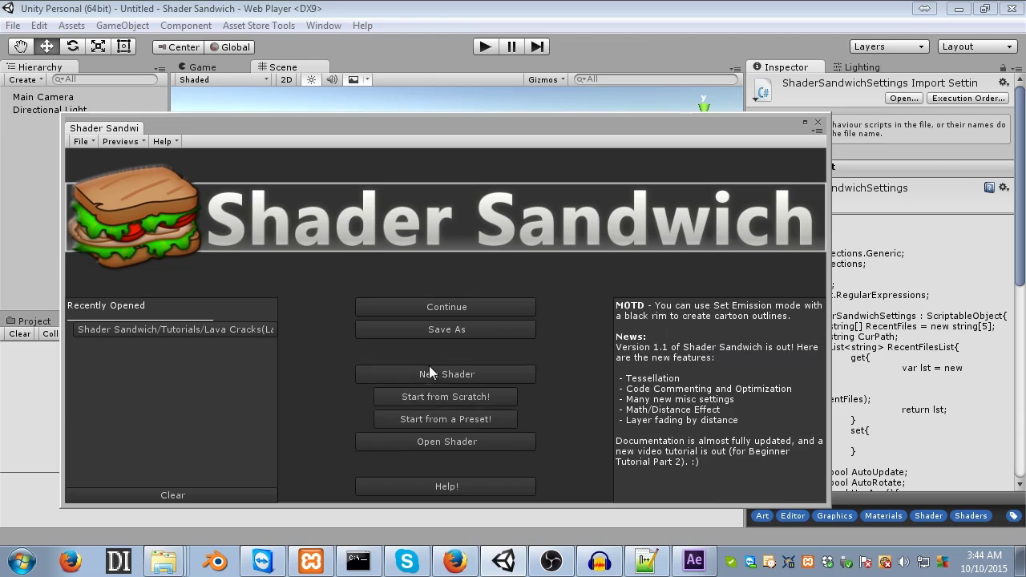
left_click(466, 404)
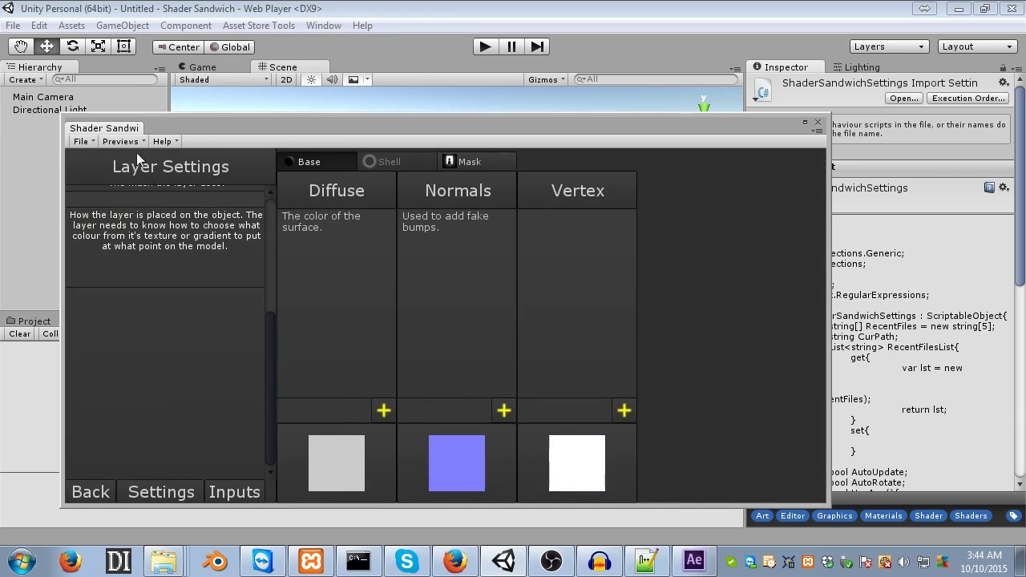
- Open the preview window for the new shader and turn on realtime preview updates
left_click(120, 141)
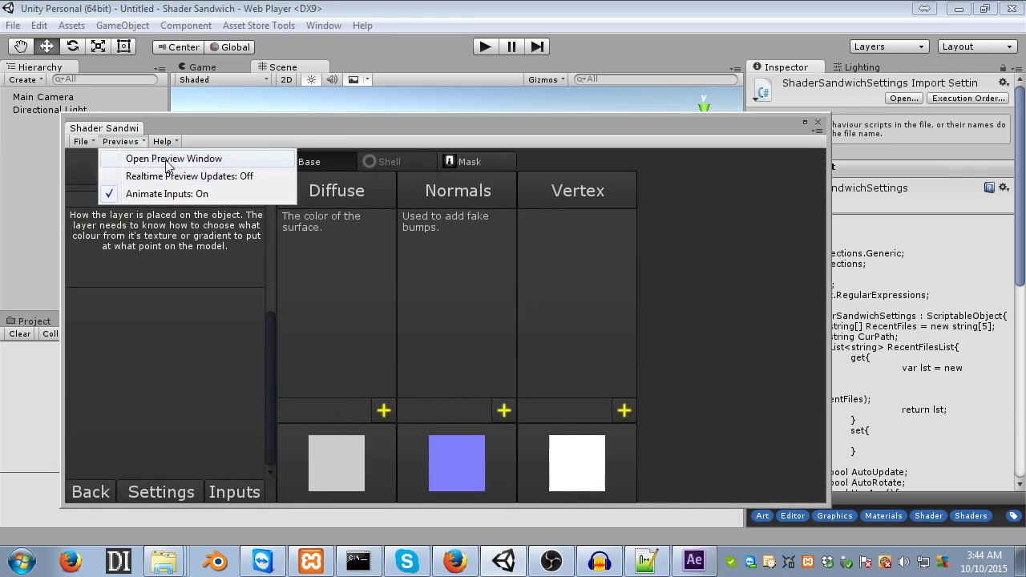
left_click(165, 158)
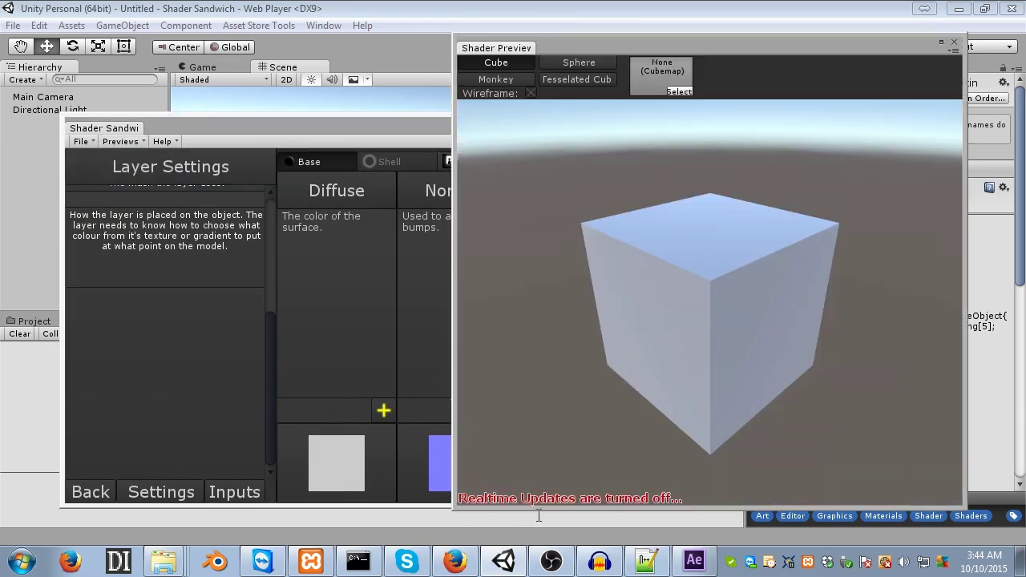
left_click_drag(195, 130, 123, 90)
left_click(92, 92)
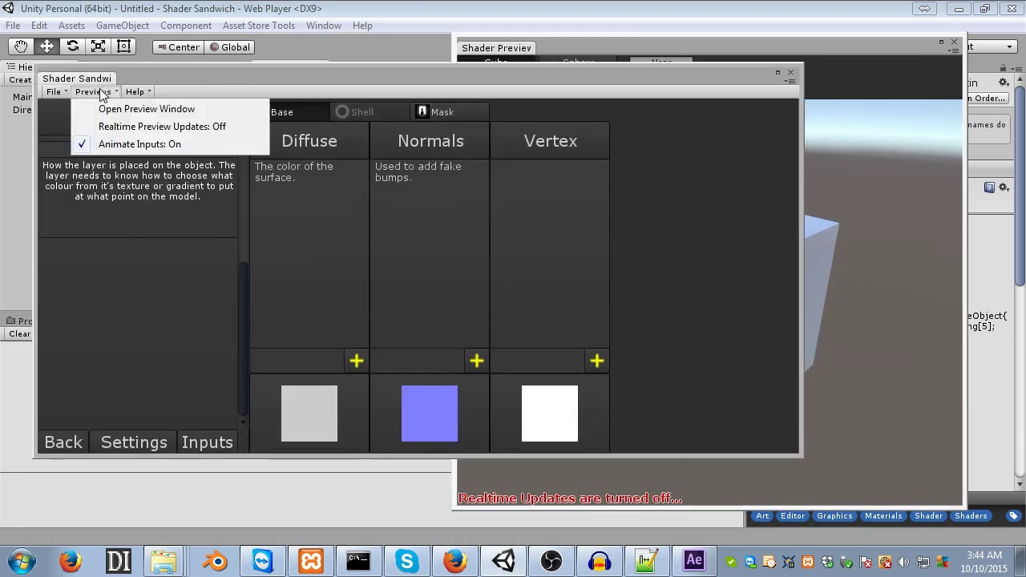
left_click(237, 128)
left_click(785, 45)
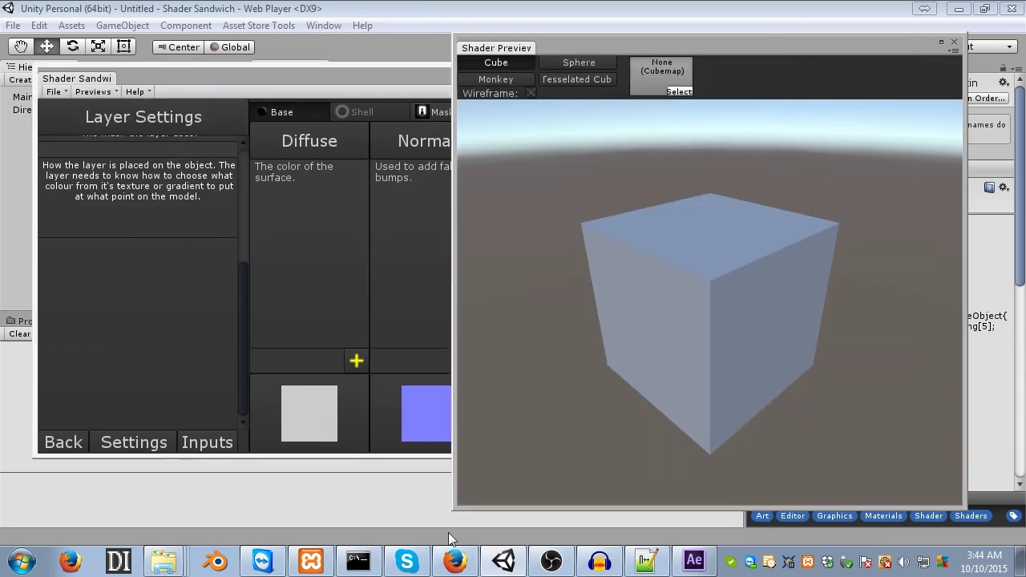
- Shrink the preview and the shader editor and arrange them so that both are fully visible
left_click_drag(454, 505, 695, 315)
left_click_drag(609, 76, 609, 156)
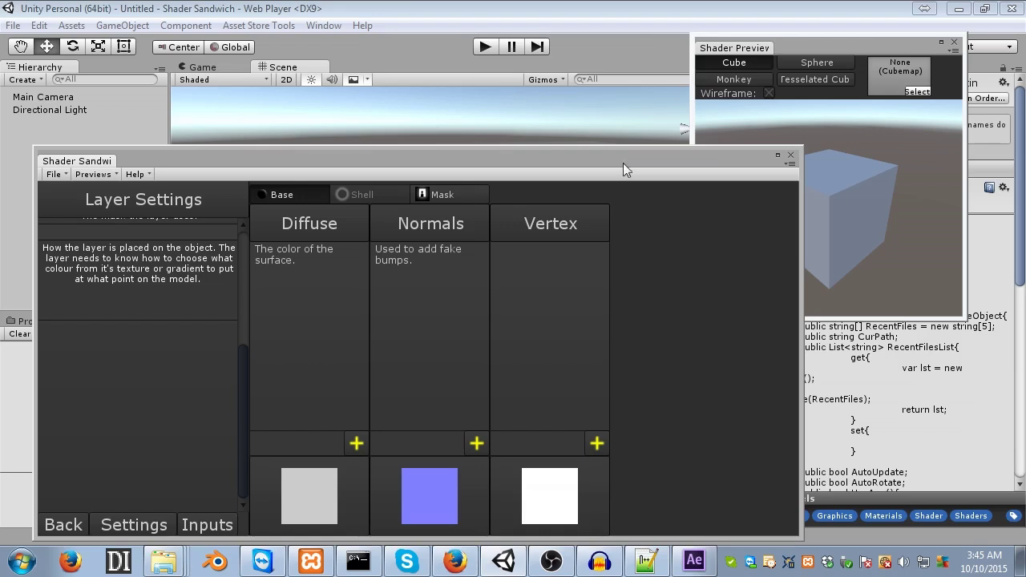
left_click_drag(839, 190, 754, 137)
left_click_drag(657, 161, 643, 163)
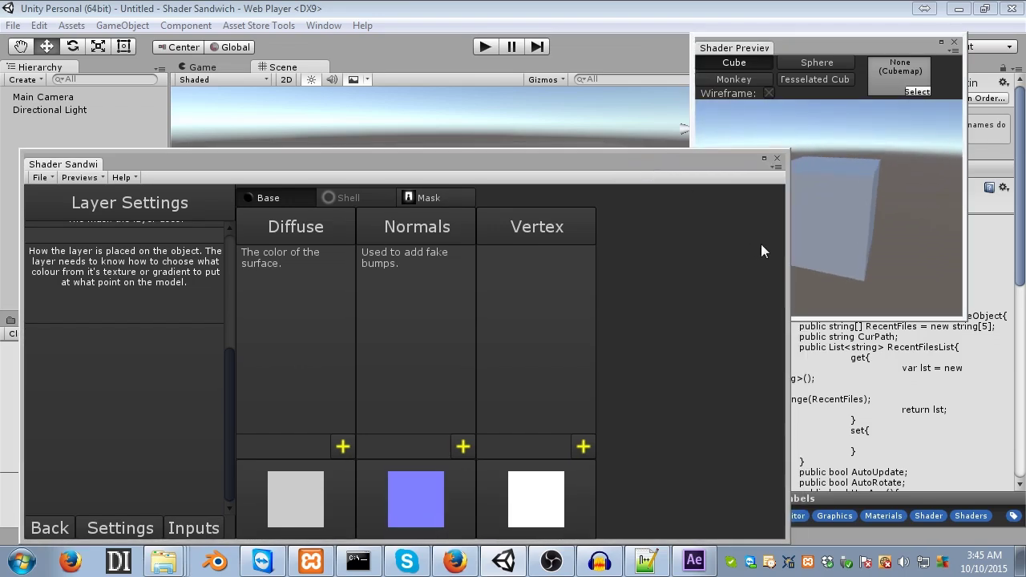
left_click_drag(784, 248, 680, 253)
left_click_drag(944, 213, 902, 194)
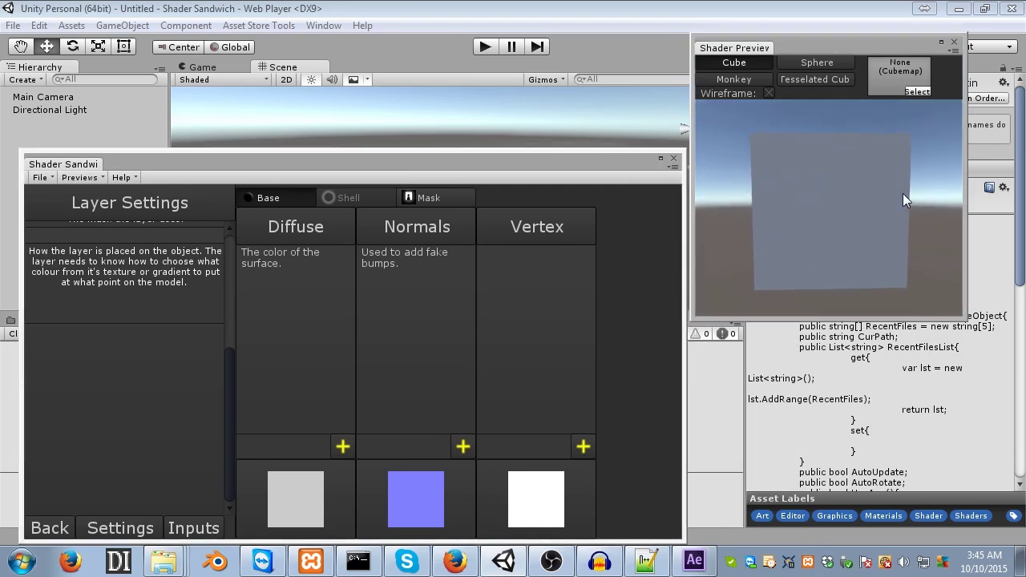
- Add a layer to the Diffuse channel and make it a Texture layer
left_click(340, 448)
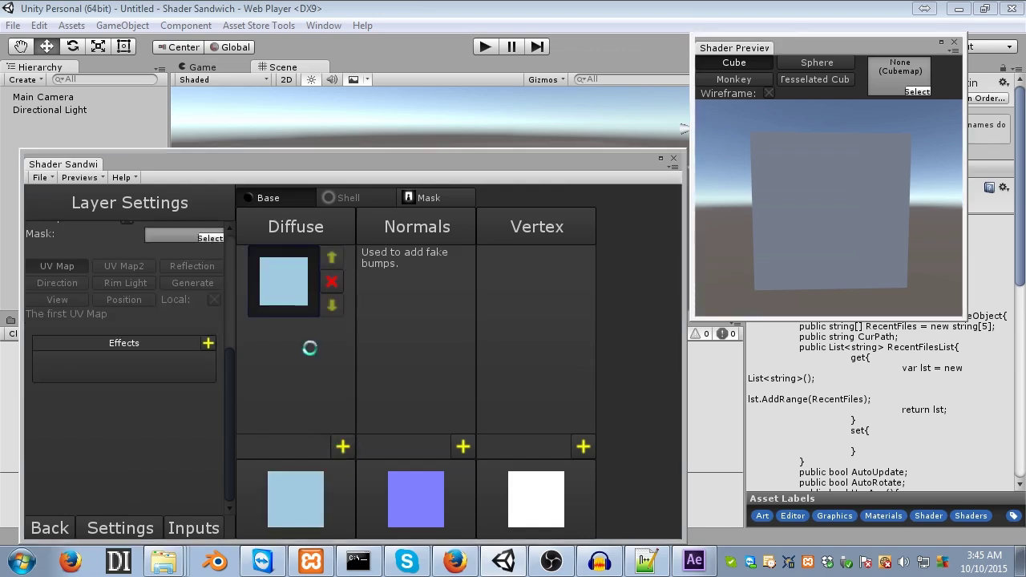
left_click_drag(233, 358, 242, 231)
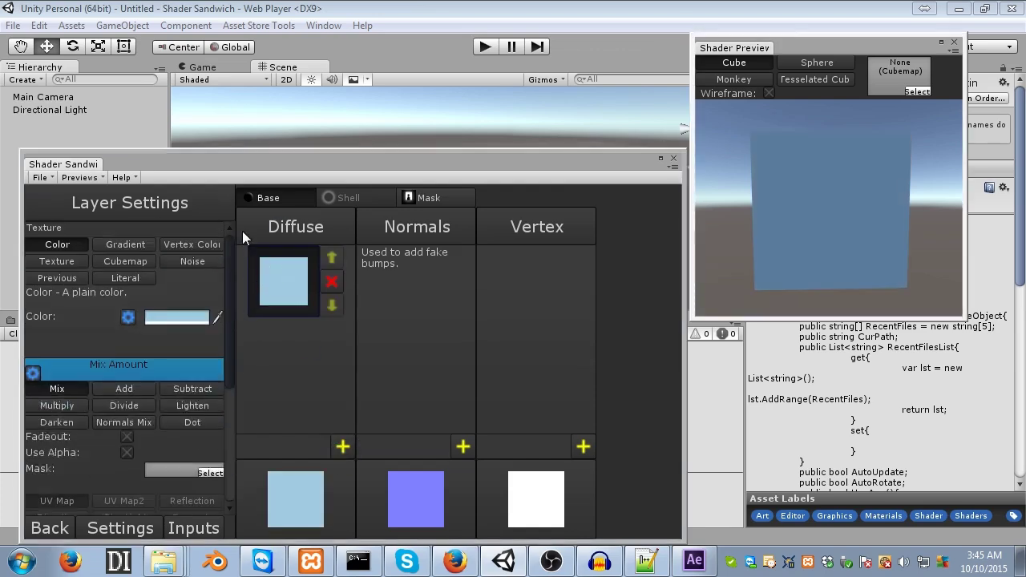
left_click(58, 262)
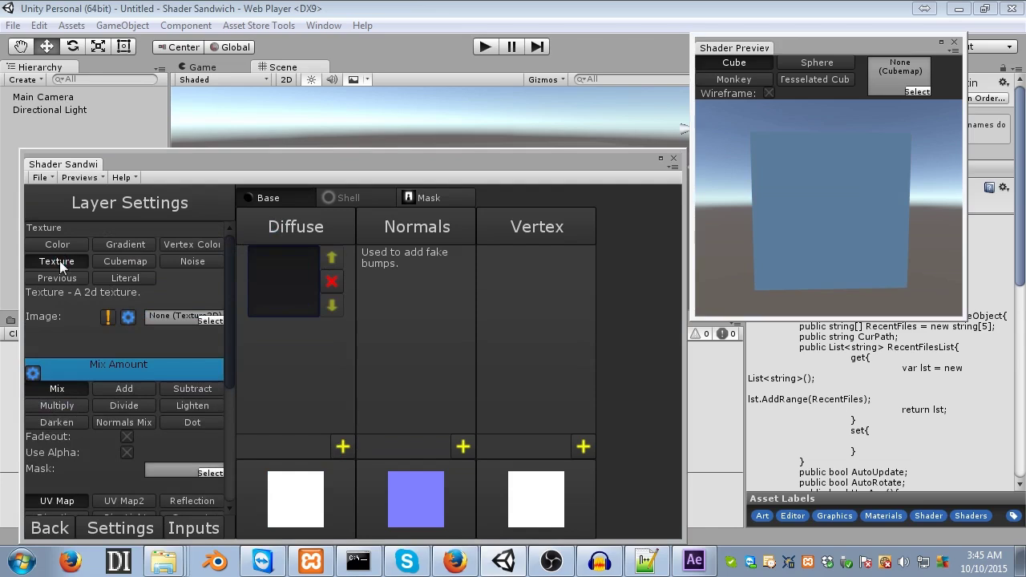
- Have the missing texture input added automatically and assign the AshCracked image to the Diffuse layer
left_click(109, 318)
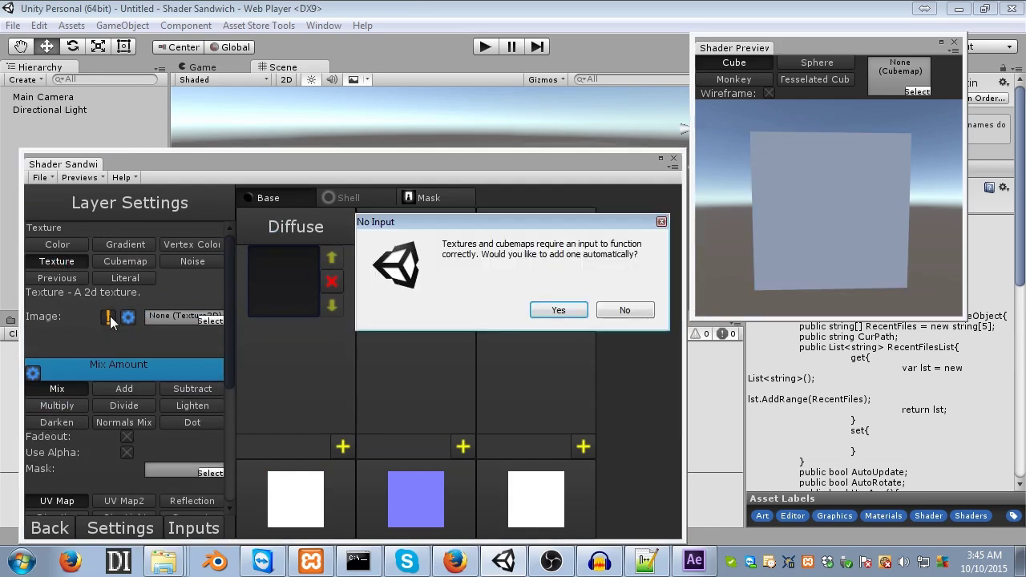
left_click(548, 316)
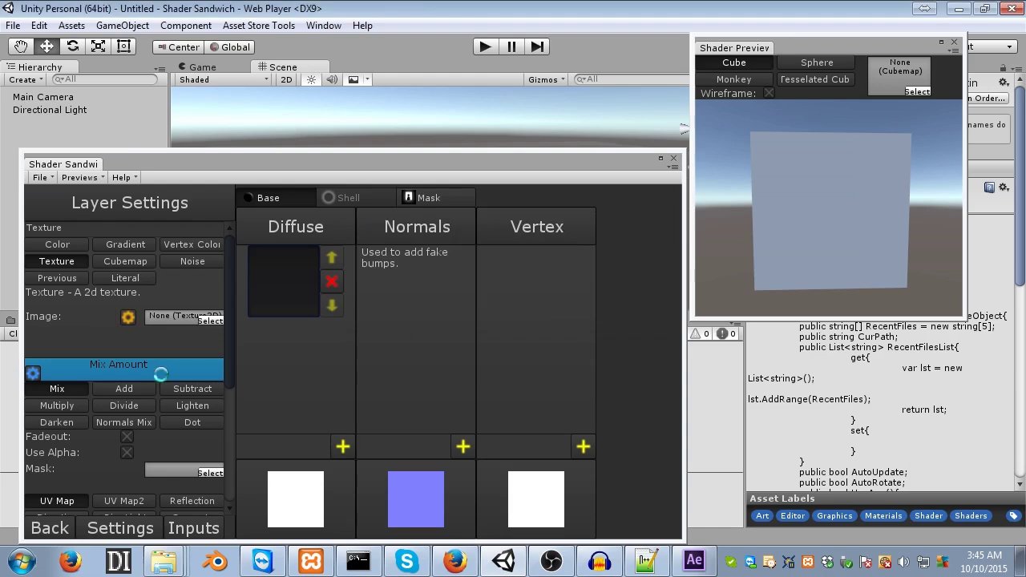
left_click(209, 321)
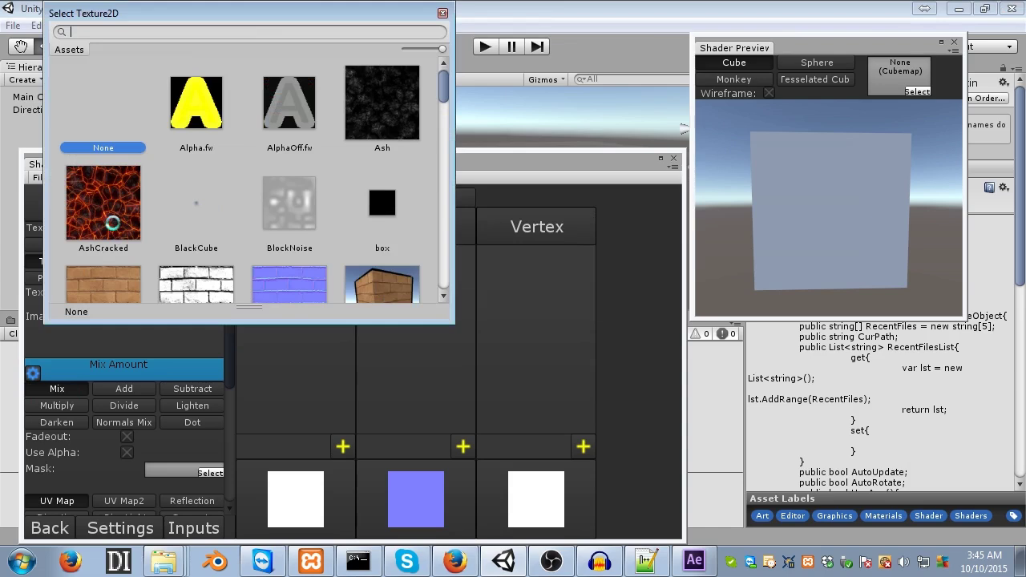
double_click(112, 223)
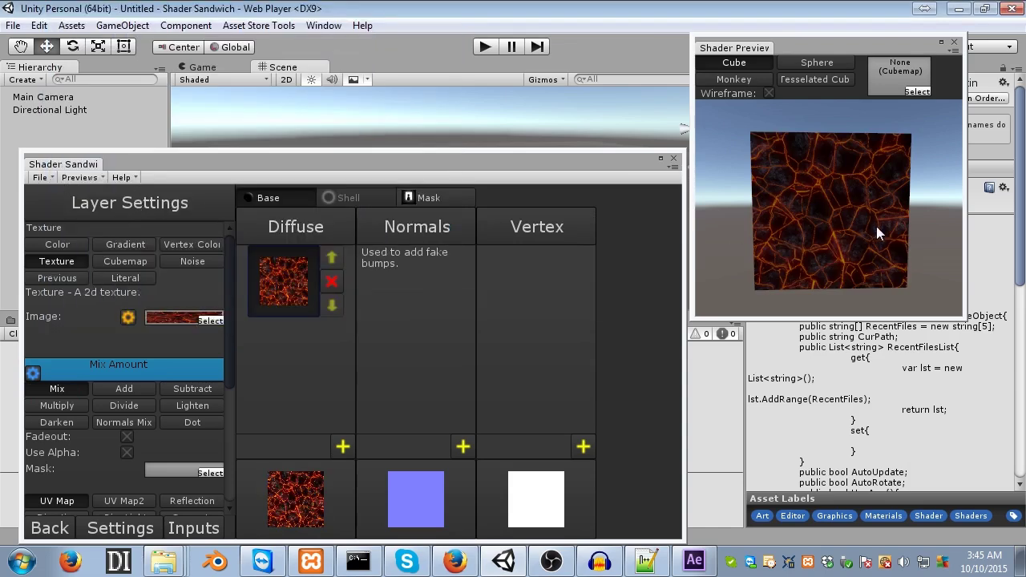
- Inspect the AshCracked texture on the preview cube from different angles and distances
mouse_move(876, 226)
left_mouse_down()
mouse_move(771, 253)
mouse_move(887, 228)
mouse_move(811, 265)
mouse_move(821, 241)
mouse_move(861, 230)
left_mouse_up()
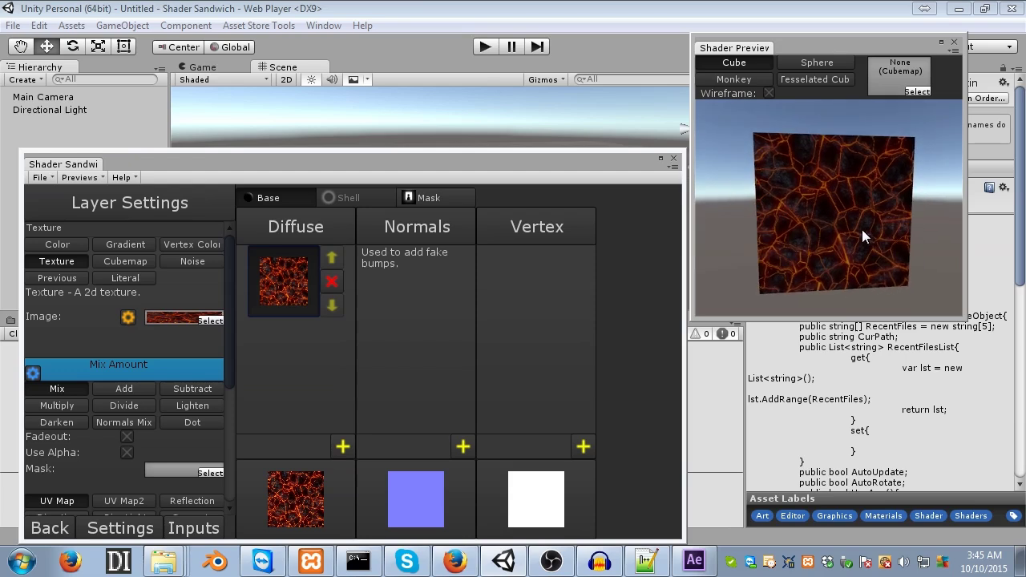
left_click_drag(855, 207, 891, 214)
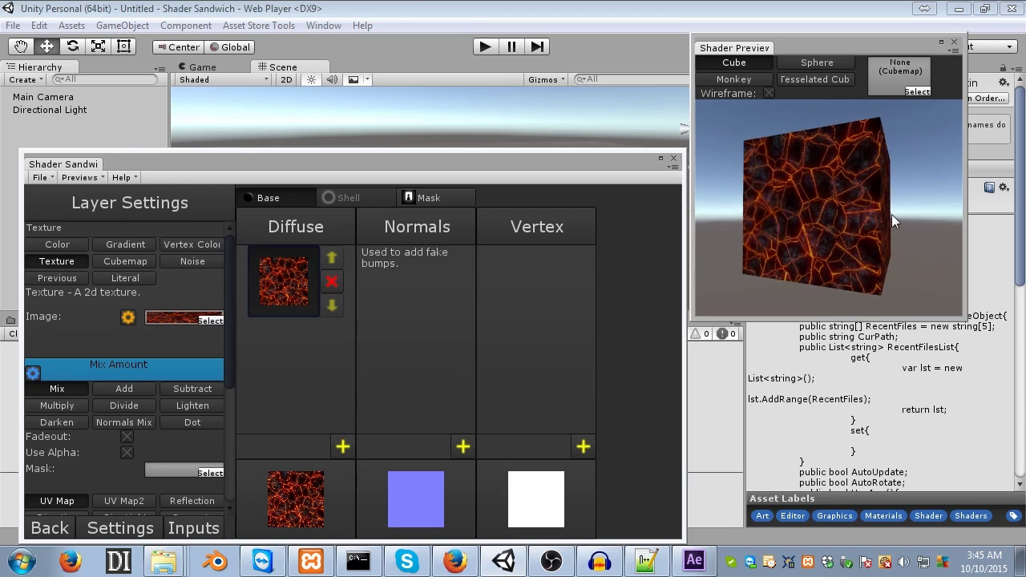
right_click_drag(771, 205, 860, 222)
left_click_drag(861, 223, 898, 232)
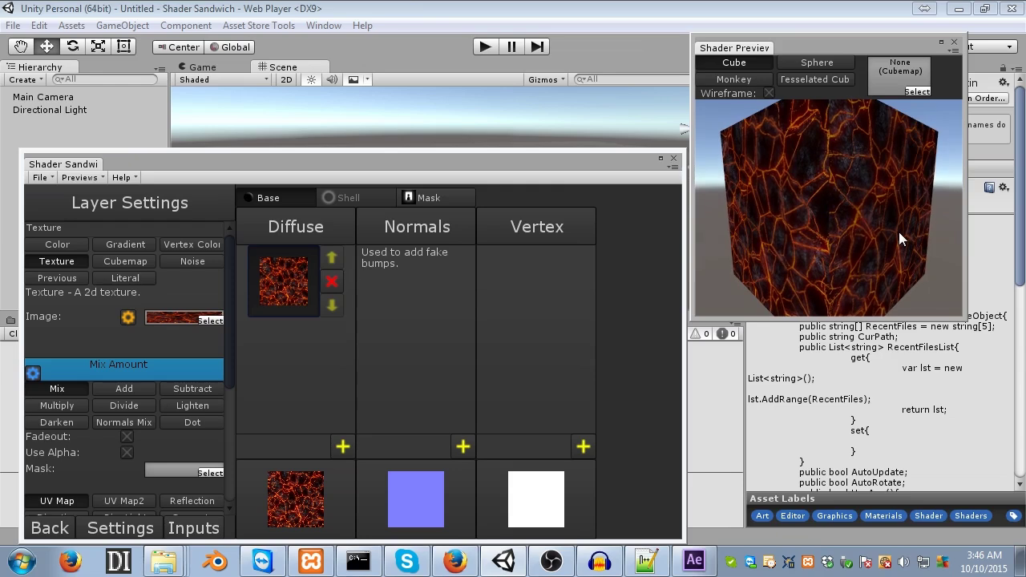
left_click_drag(899, 231, 859, 226)
scroll(859, 226, "up", 3)
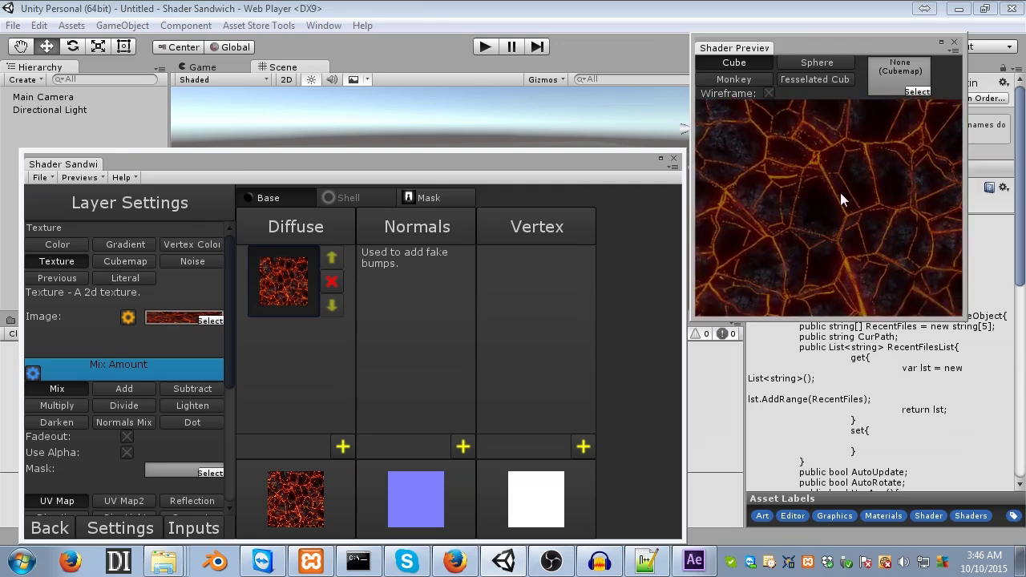
scroll(839, 192, "down", 5)
- Try the BlackCube cubemap in the shader preview to see the cube in the dark, and set the cubemap back to None
left_click(913, 91)
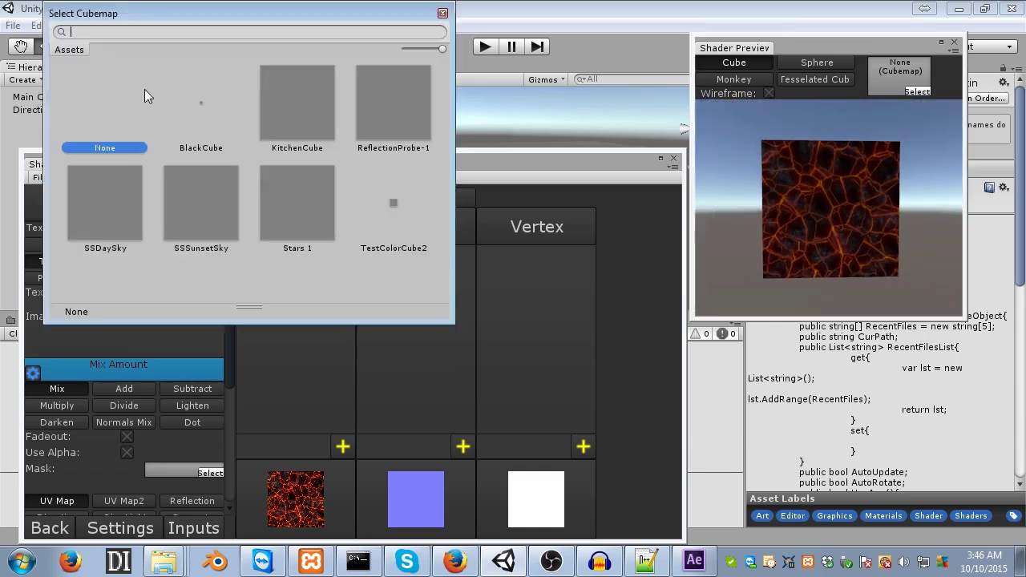
double_click(183, 96)
mouse_move(914, 221)
left_mouse_down()
mouse_move(765, 246)
mouse_move(895, 210)
left_mouse_up()
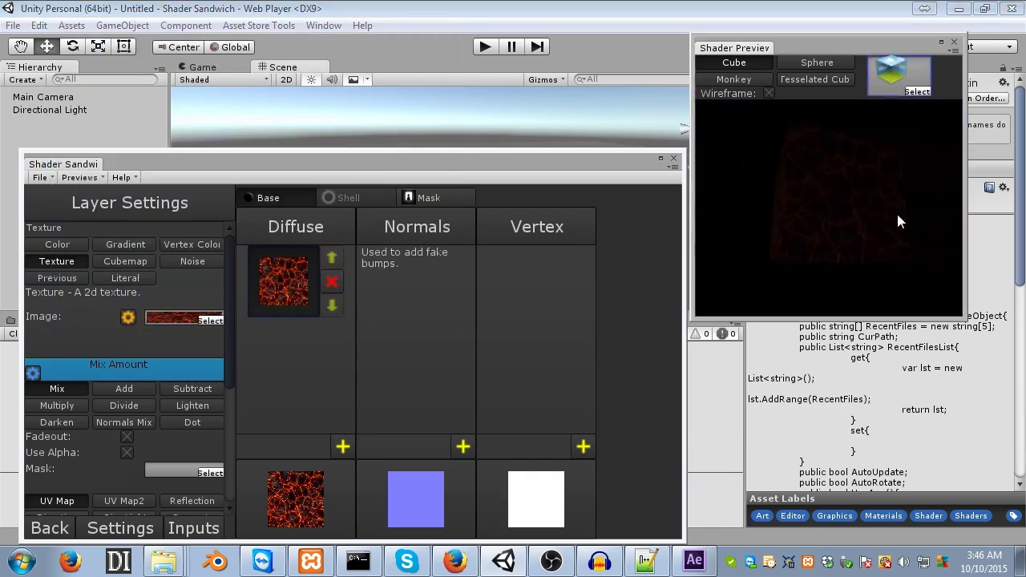
left_click(920, 96)
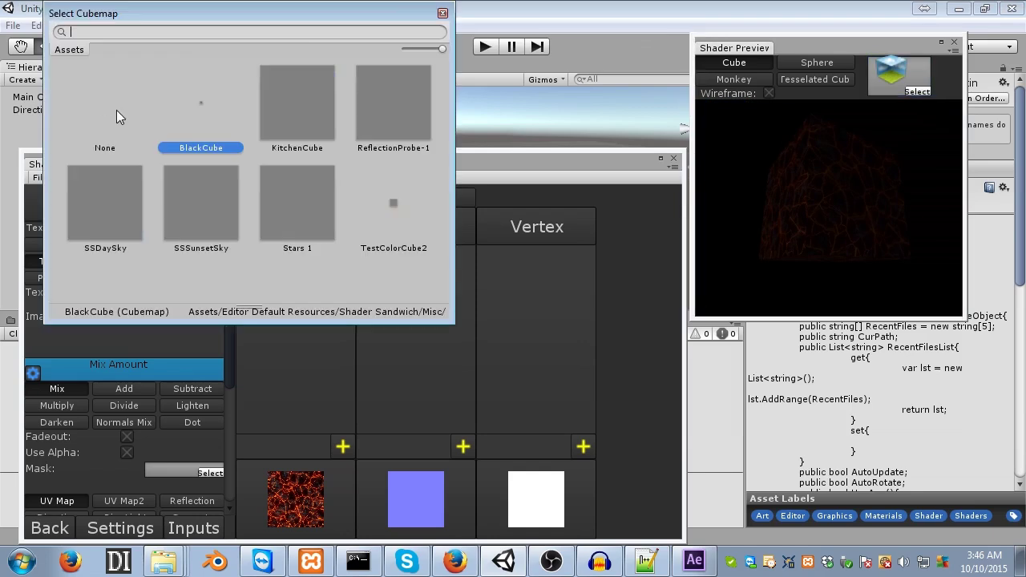
double_click(116, 110)
left_click_drag(844, 214, 800, 274)
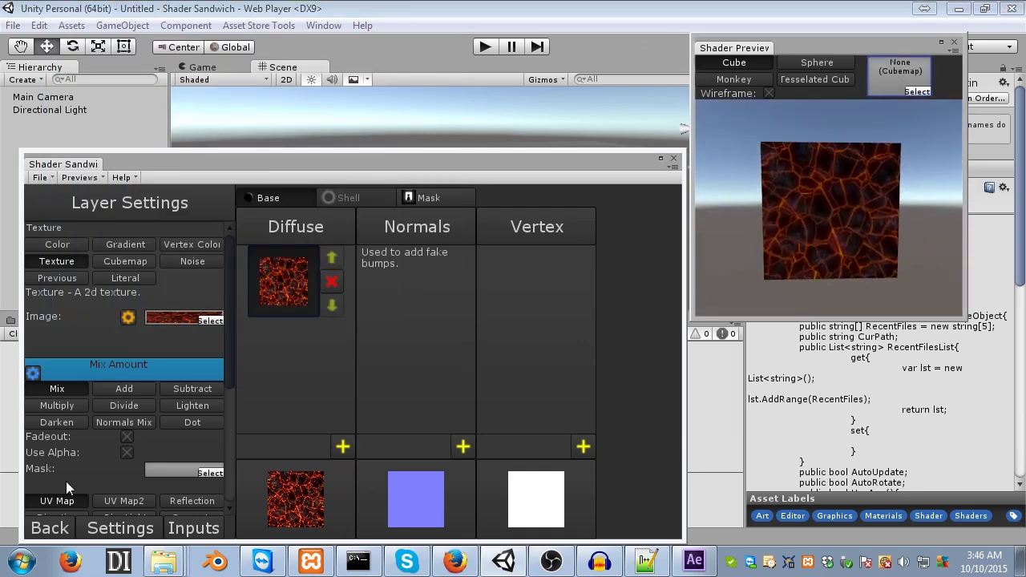
- Enable the Emission (Glow) component in the shader settings and return to the layers
left_click(149, 529)
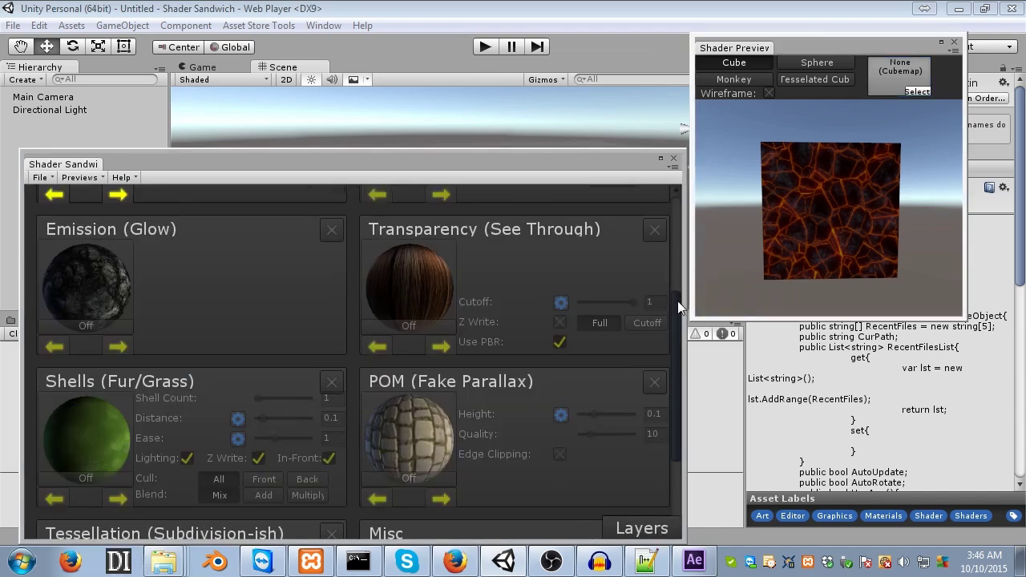
mouse_move(677, 301)
left_mouse_down()
mouse_move(677, 205)
mouse_move(689, 289)
left_mouse_up()
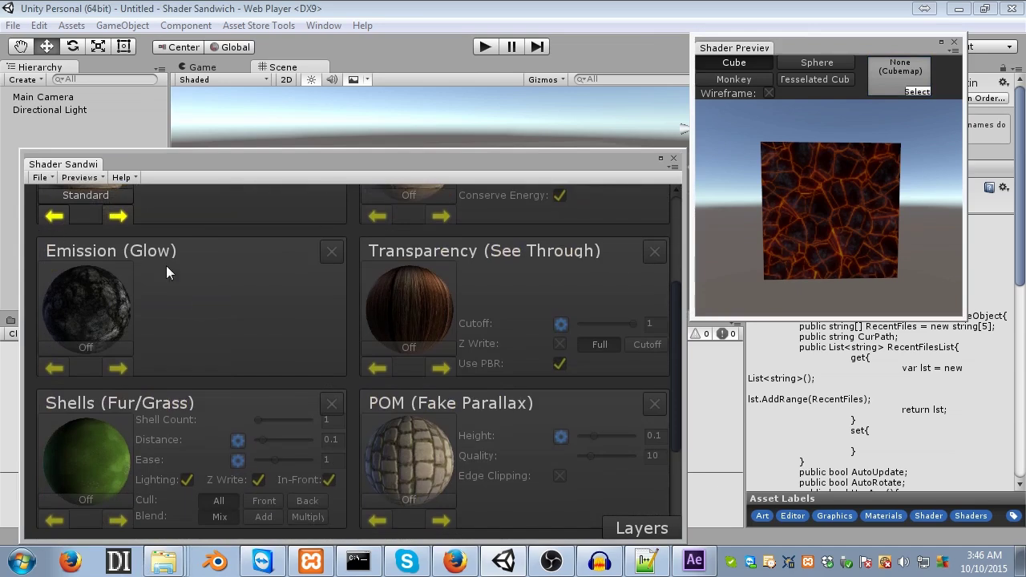
left_click(331, 251)
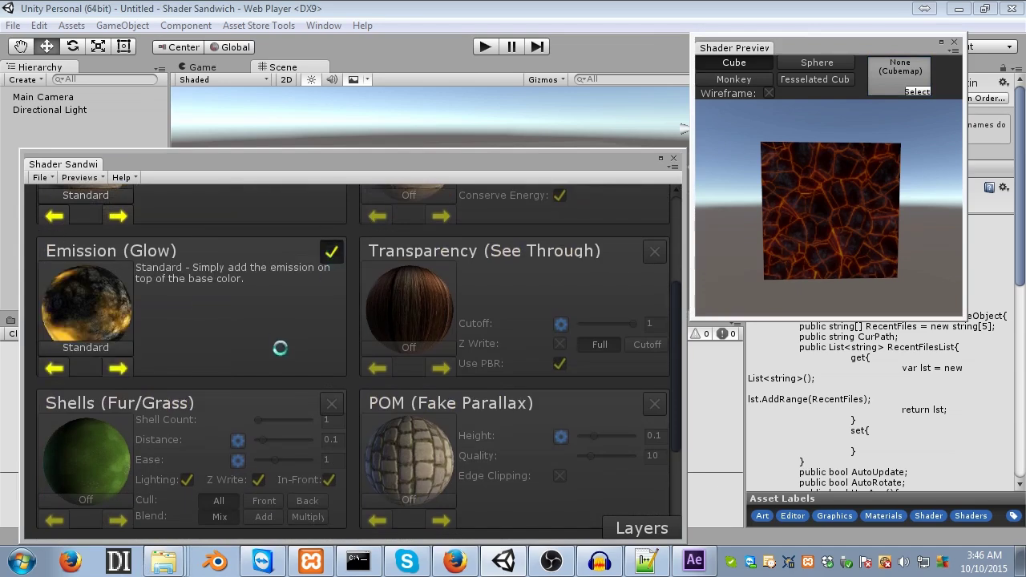
left_click(639, 529)
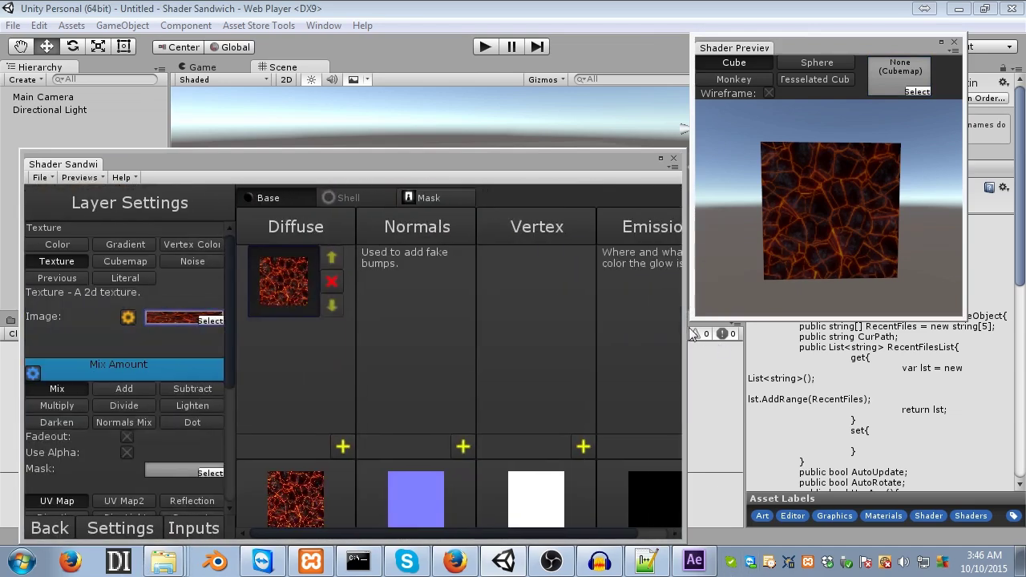
- Copy the AshCracked texture layer from the Diffuse channel, paste it into the Emission channel, and check the glow on the preview cube
left_click_drag(574, 532, 641, 532)
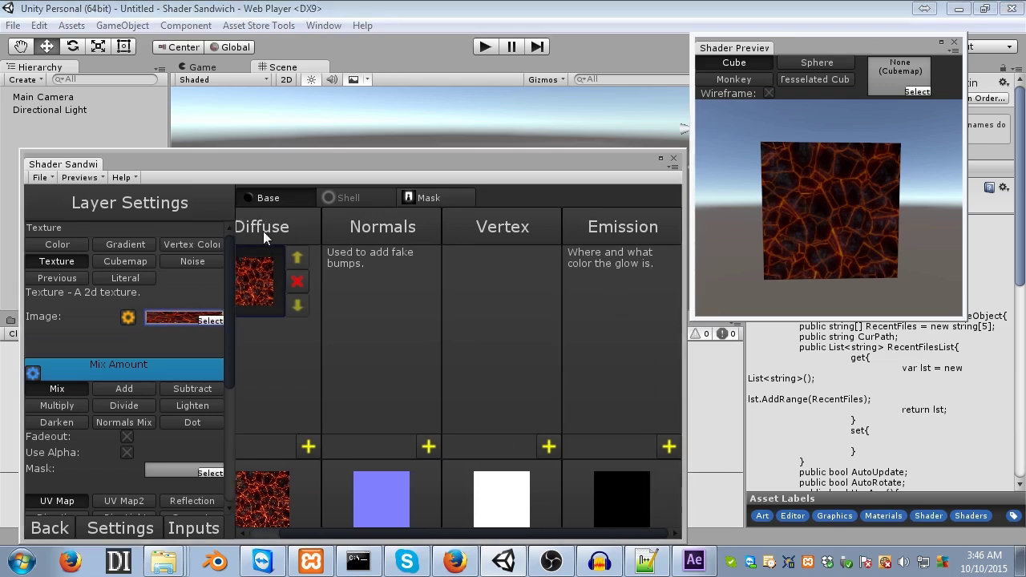
right_click(258, 280)
left_click(294, 289)
right_click(608, 290)
left_click(649, 297)
left_click(598, 298)
left_click_drag(810, 167, 787, 225)
scroll(847, 226, "up", 3)
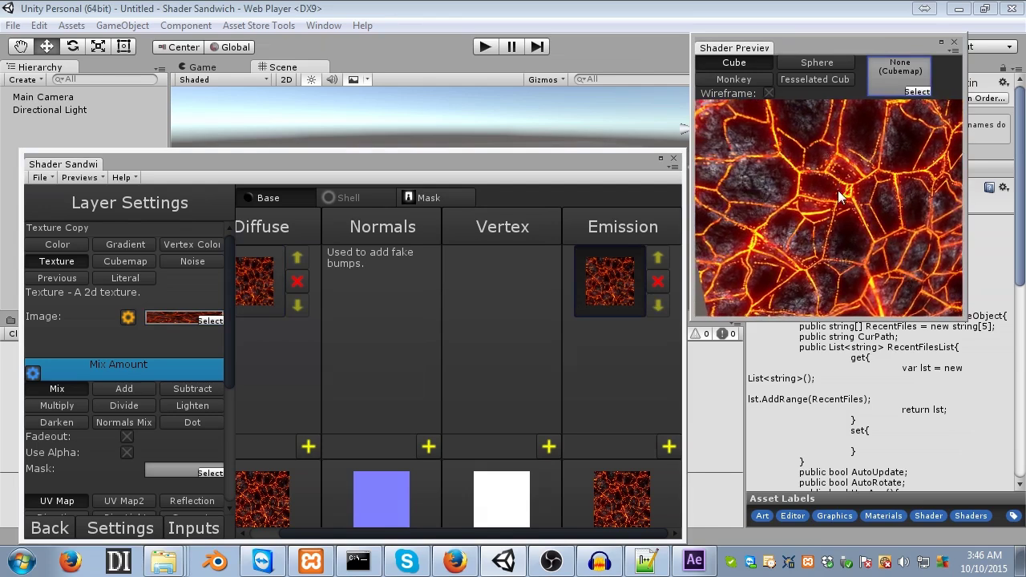
left_click(618, 283)
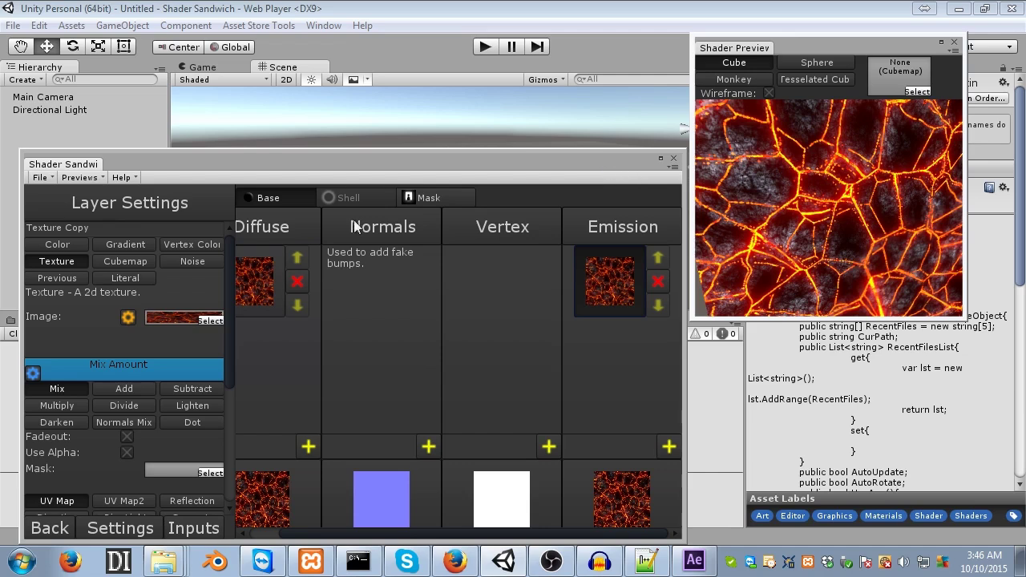
- Move the shader editor out of the way and open the TutorialTextures folder inside Shader Sandwich's Documentation folder
left_click_drag(527, 160, 544, 465)
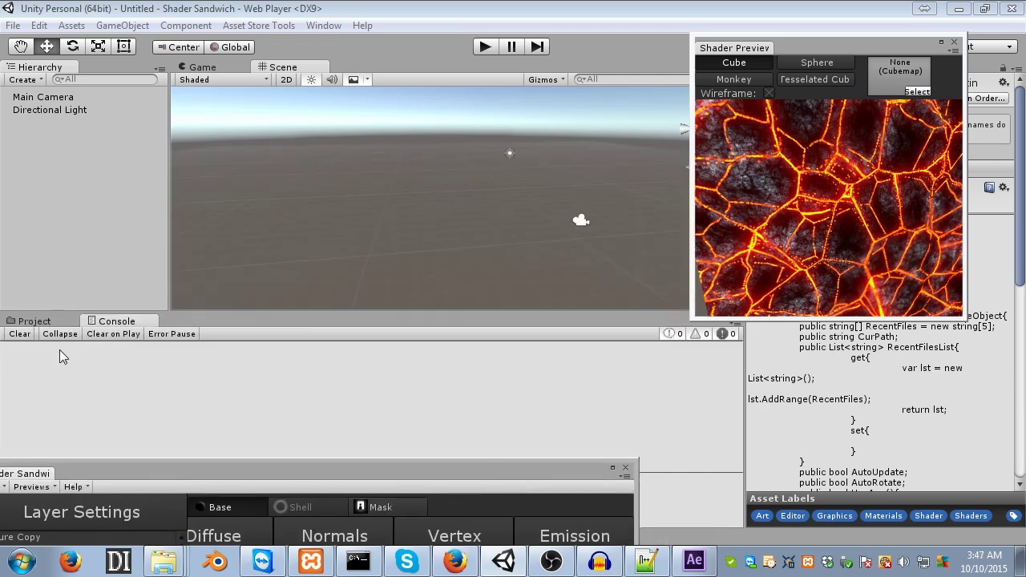
left_click(117, 348)
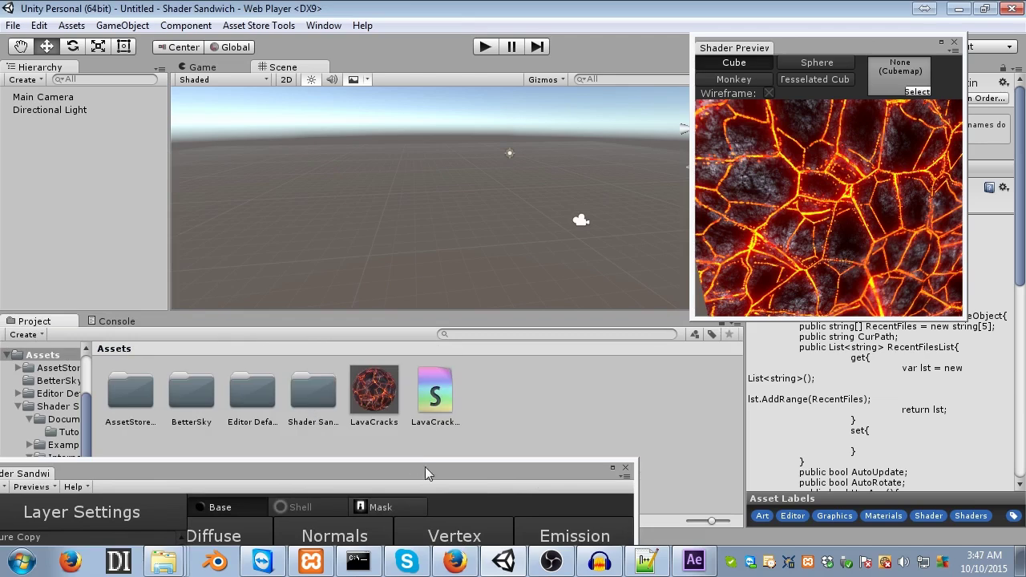
left_click(254, 404)
double_click(315, 401)
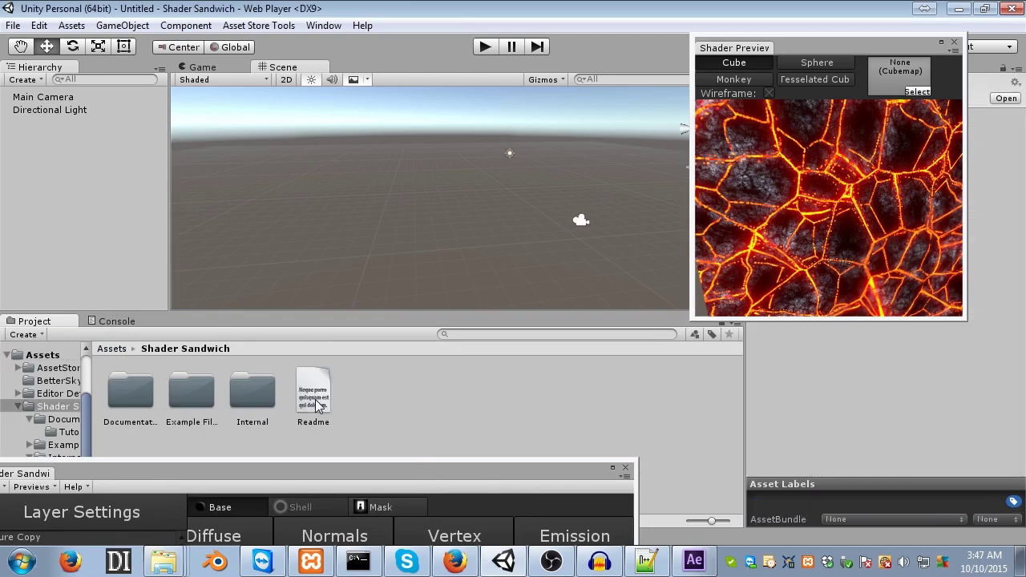
double_click(132, 405)
double_click(147, 414)
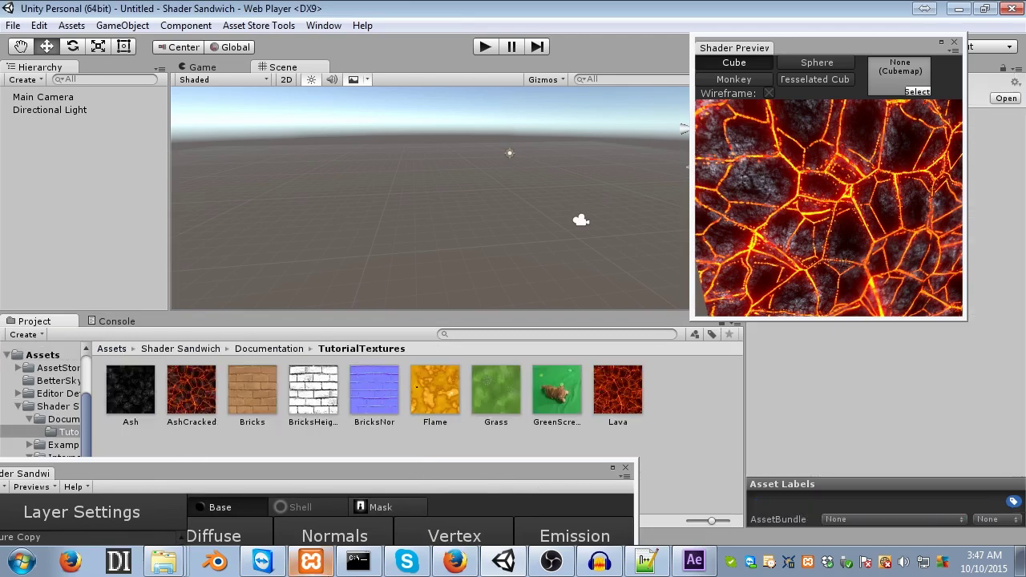
- Uncover the Inspector and display the alpha channel of the AshCracked texture
left_click(209, 382)
left_click_drag(869, 56, 529, 49)
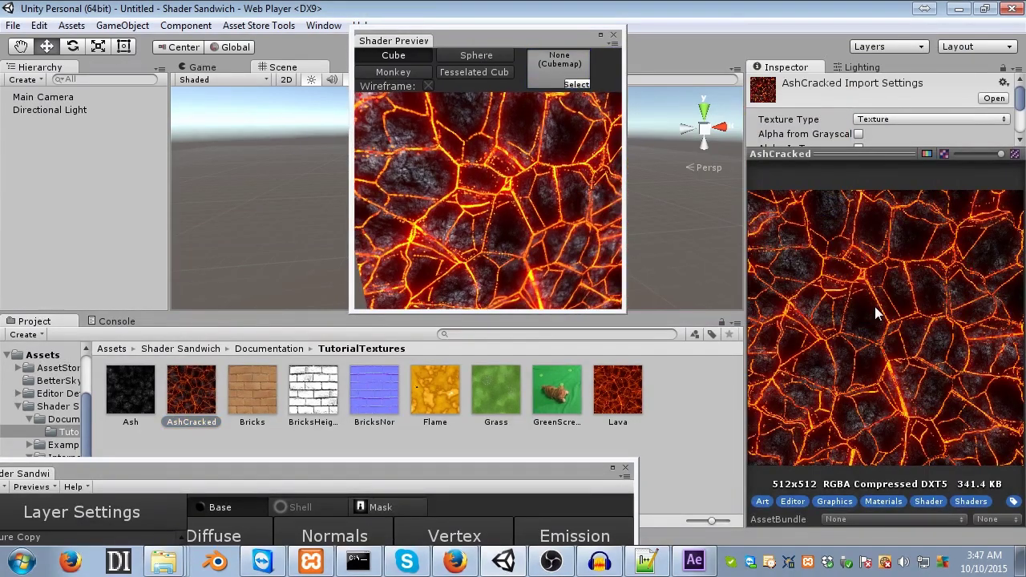
left_click(927, 153)
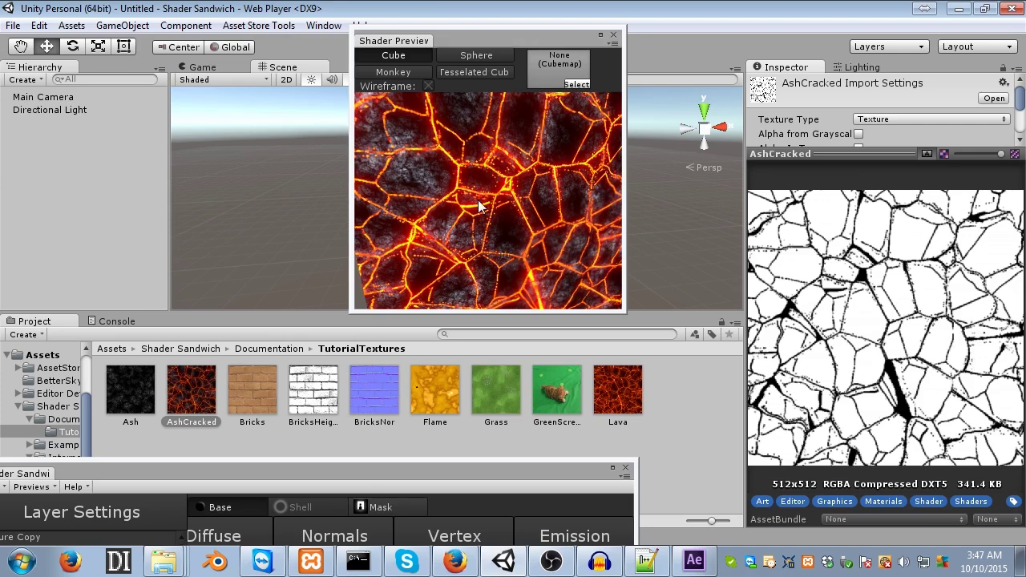
- Enable Use Alpha on the Emission texture layer and arrange the shader editor and preview so both are visible
left_click_drag(478, 475, 578, 160)
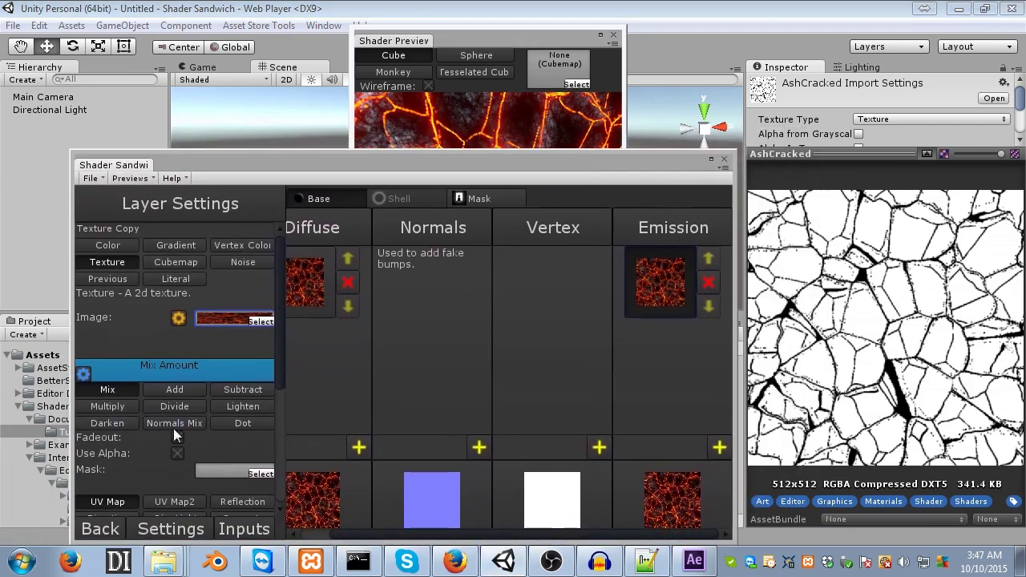
left_click(178, 454)
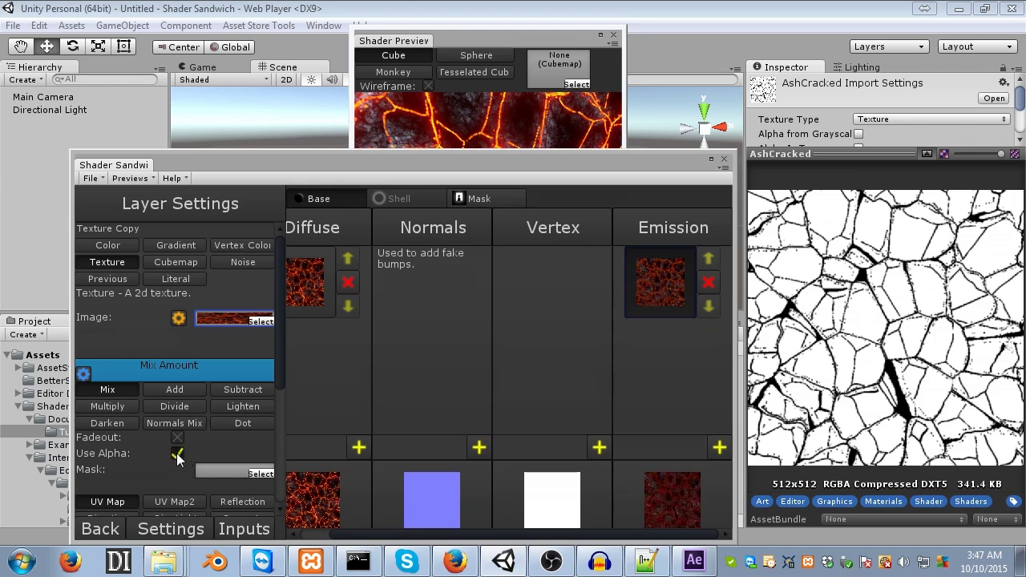
left_click_drag(641, 157, 641, 165)
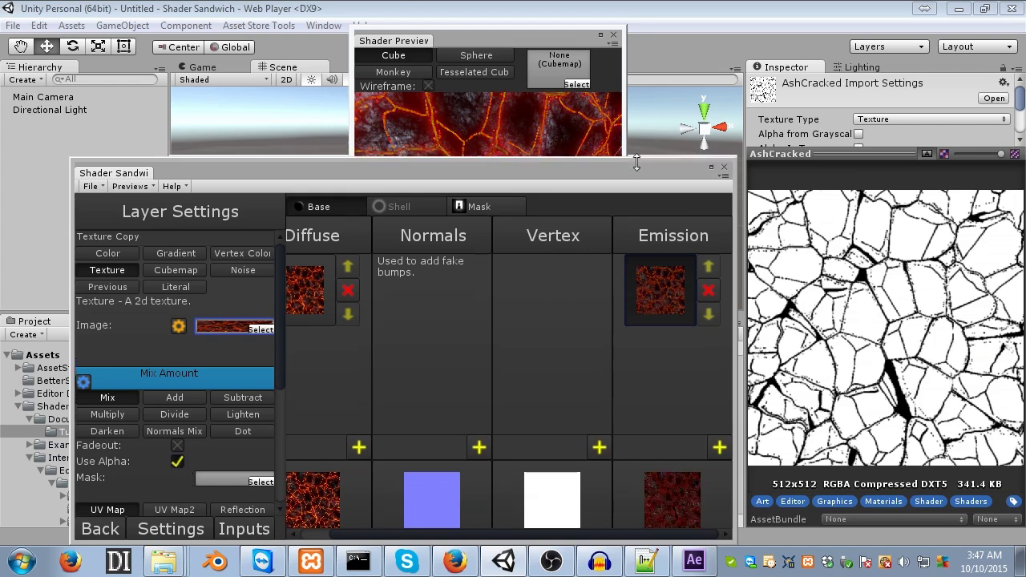
left_click_drag(560, 44, 946, 18)
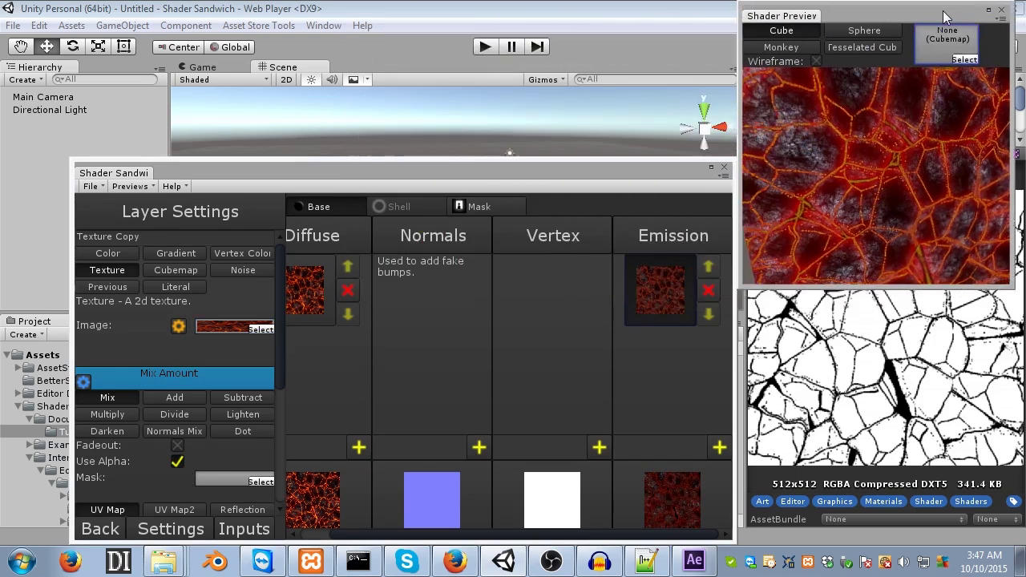
left_click_drag(618, 177, 590, 181)
left_click_drag(878, 166, 886, 167)
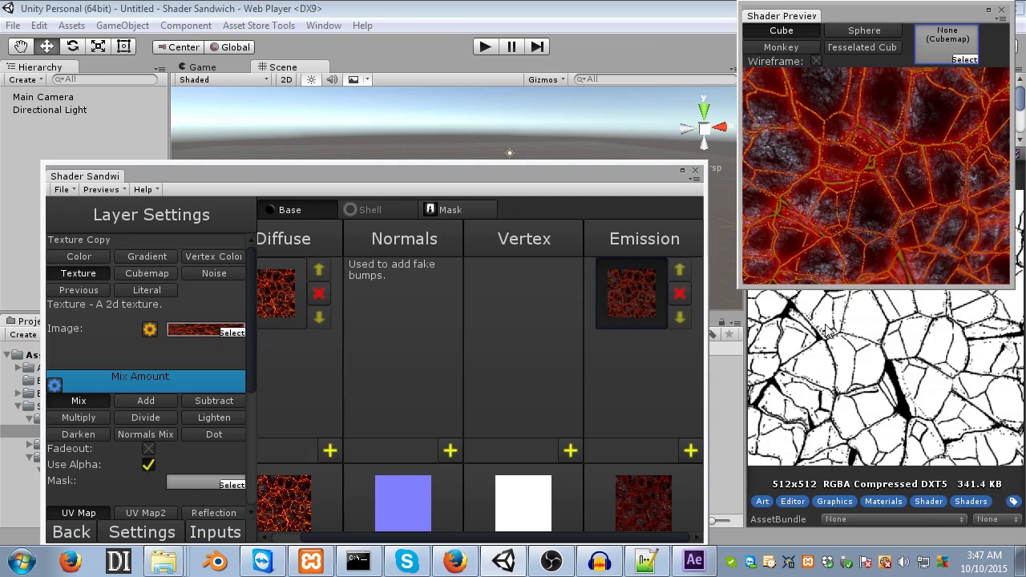
left_click_drag(898, 226, 877, 356)
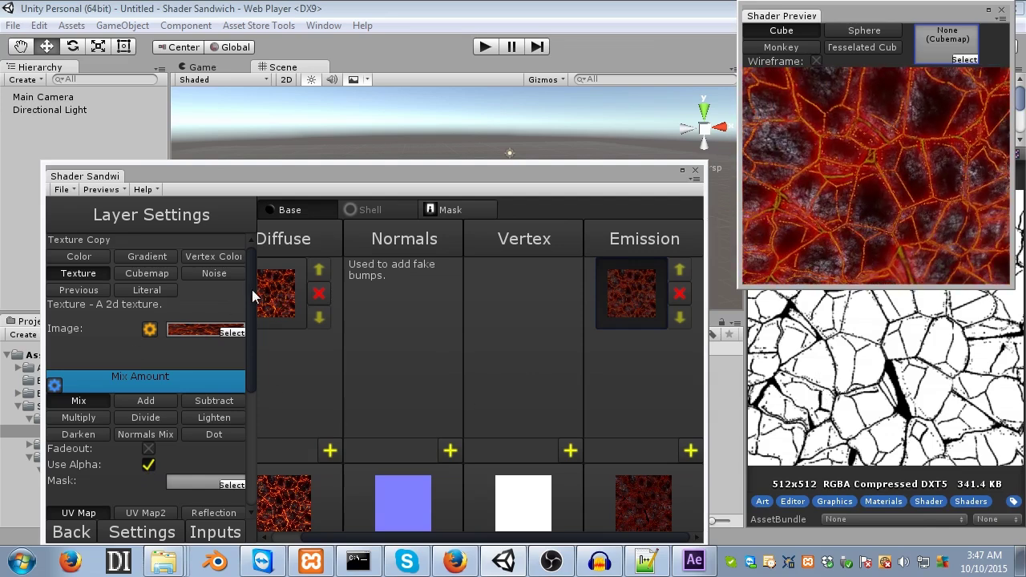
- Add a Color/Invert effect to the Emission texture layer and check it on the preview cube
left_click_drag(252, 290, 251, 449)
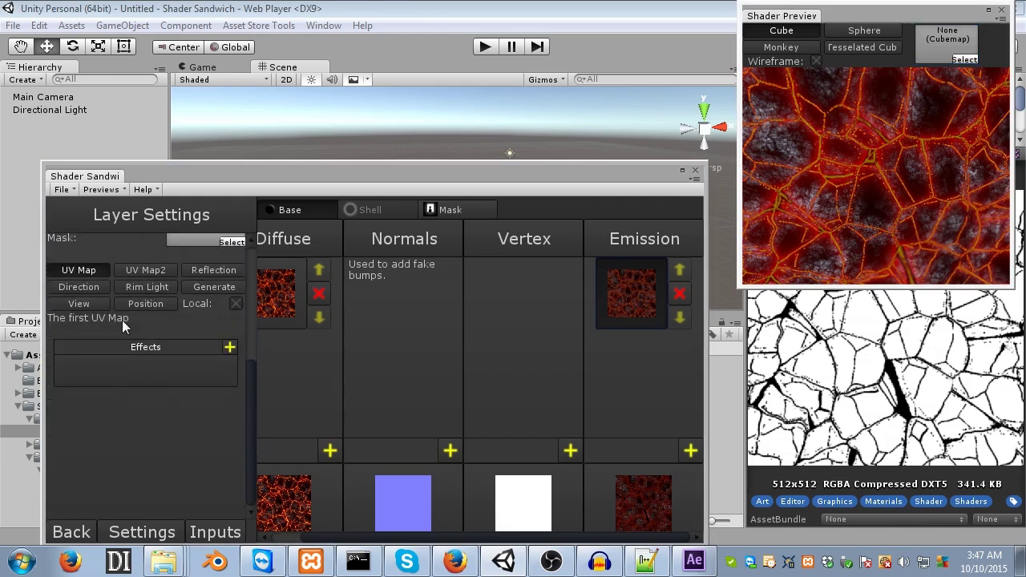
left_click(230, 348)
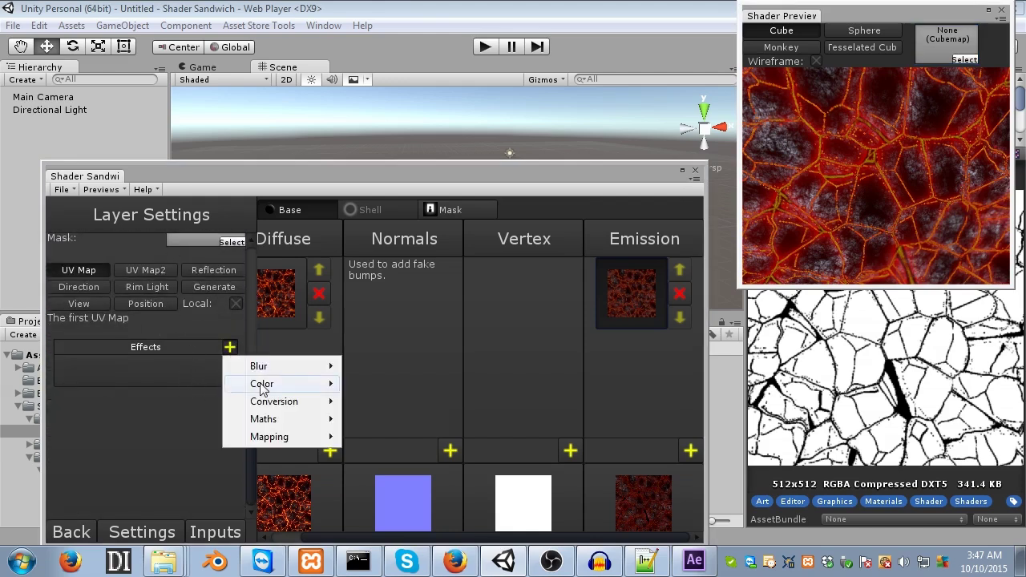
mouse_move(273, 383)
left_click(377, 437)
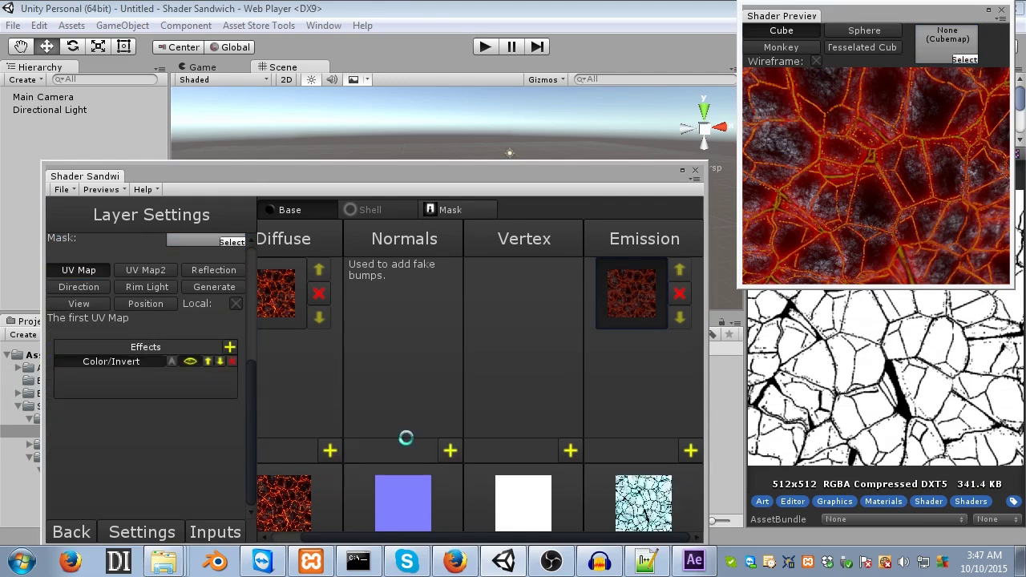
scroll(898, 257, "down", 3)
left_click_drag(918, 269, 878, 246)
scroll(878, 246, "up", 5)
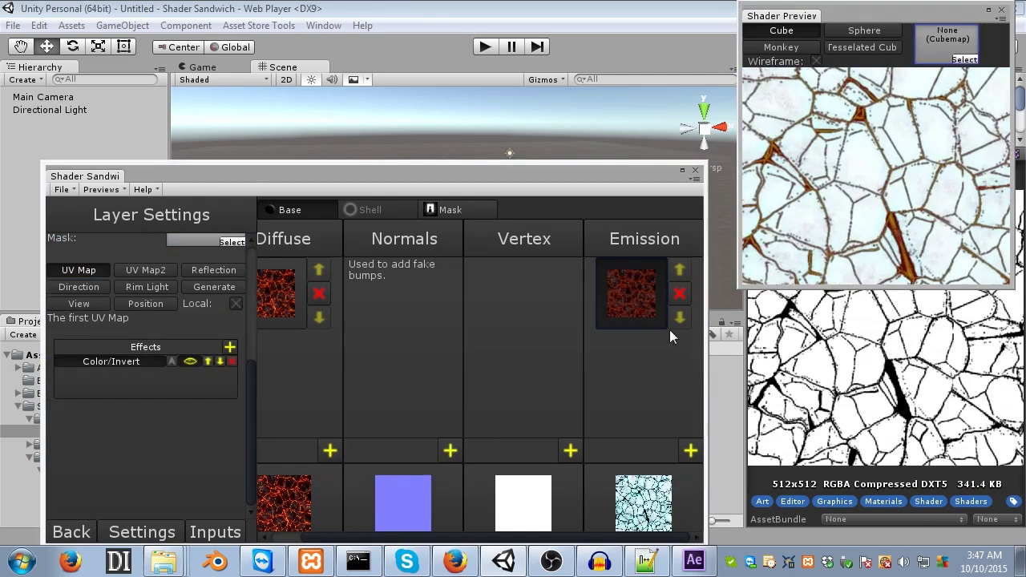
- Make the Invert effect act only on the alpha channel, and inspect the glowing cracks on the preview cube
left_click(171, 363)
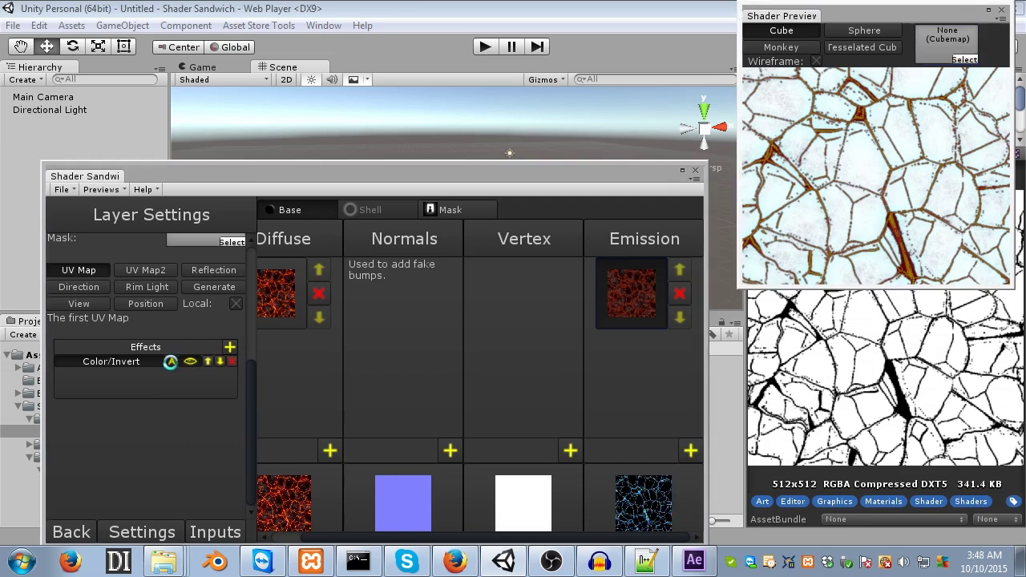
left_click(171, 362)
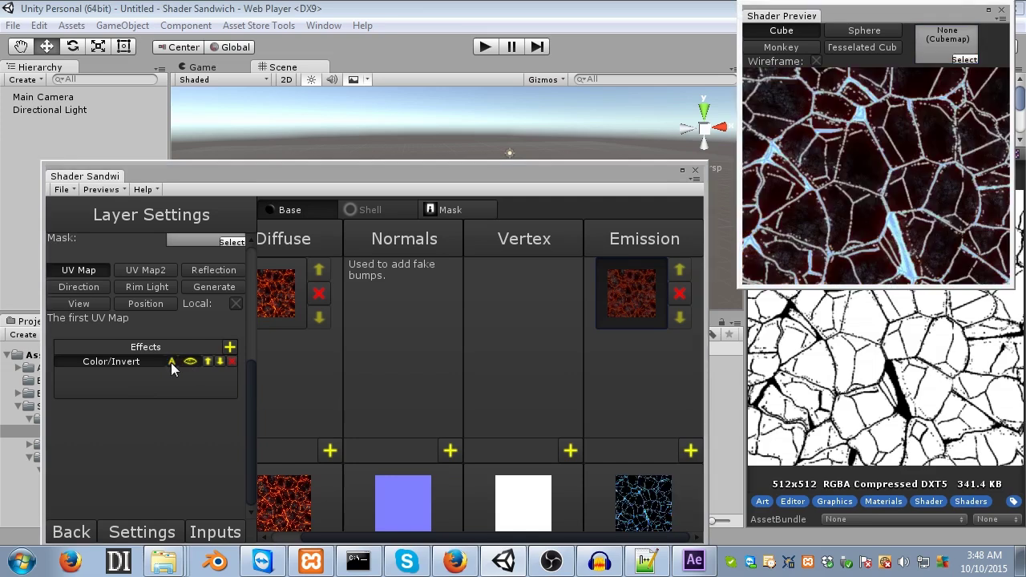
left_click(171, 362)
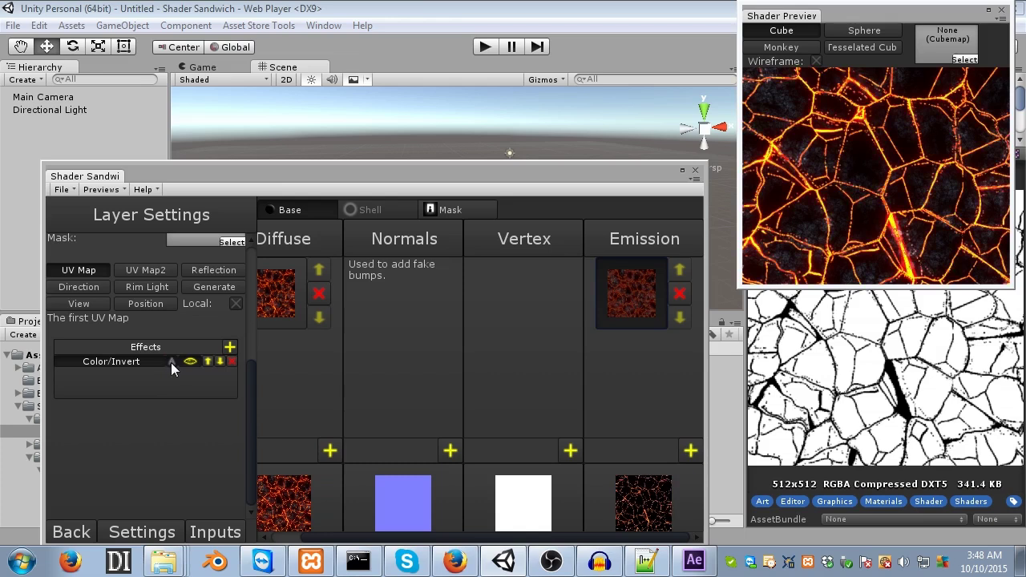
left_click_drag(864, 172, 867, 224)
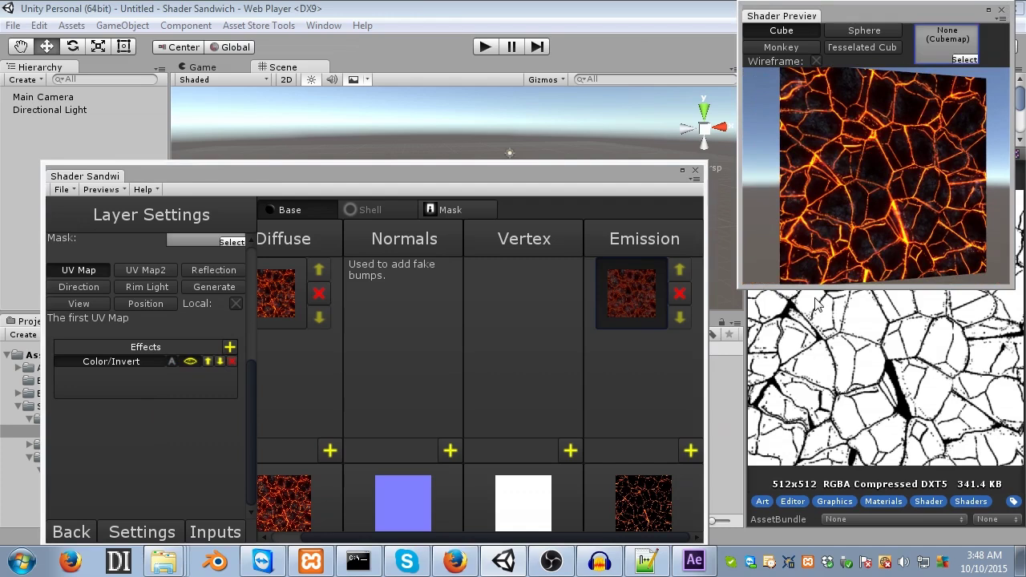
left_click_drag(857, 184, 887, 199)
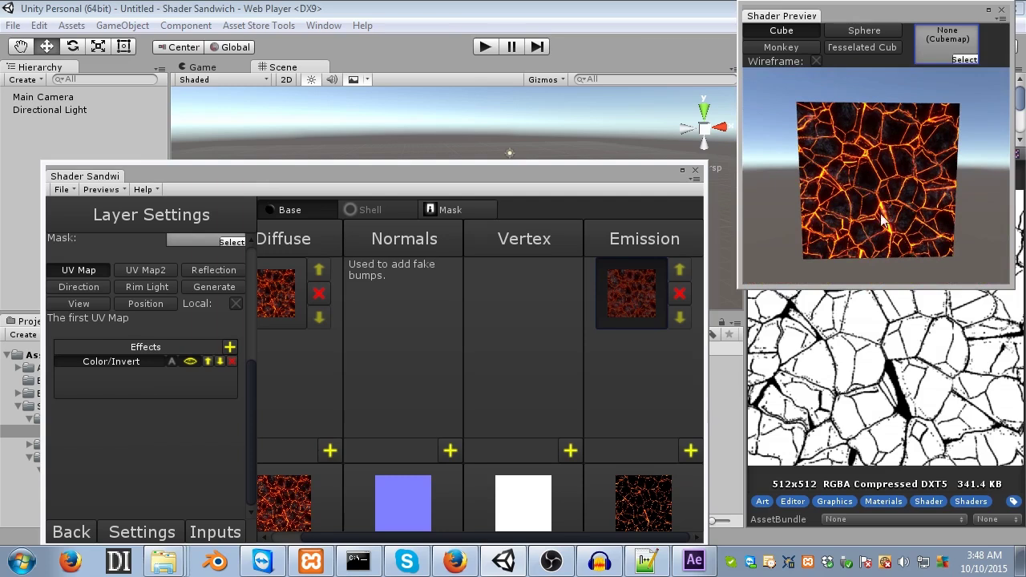
- Add a second layer to the Emission channel and make it a Noise layer
left_click(690, 450)
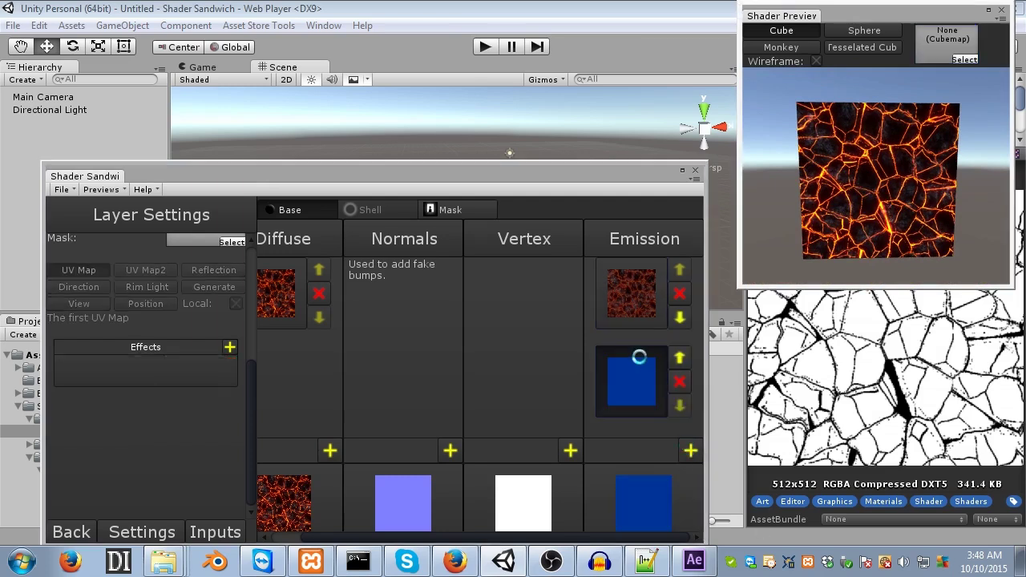
scroll(231, 389, "up", 6)
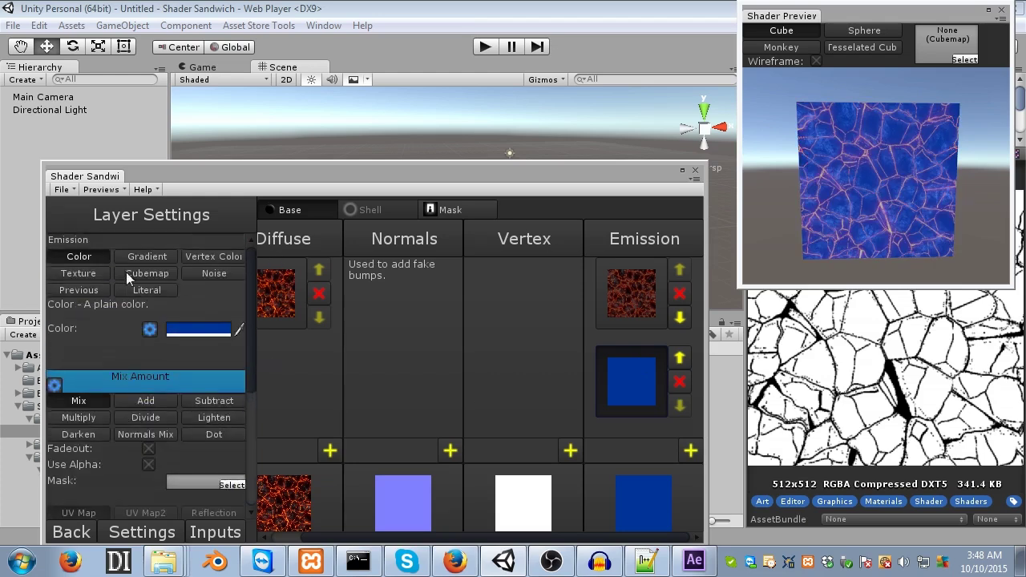
left_click(212, 275)
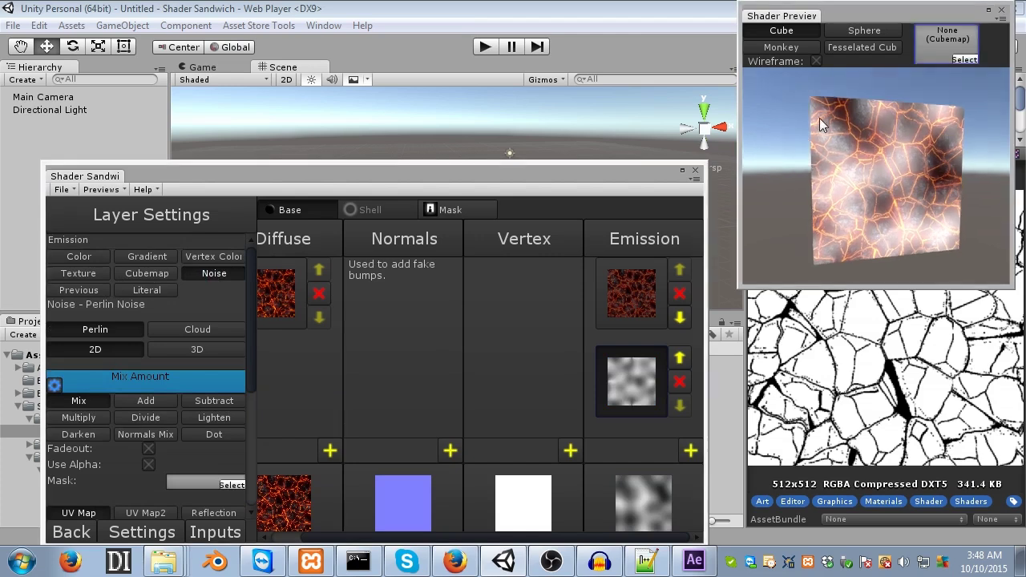
- Set the Emission noise layer's blend mode to Multiply and check the glowing cracks on the preview cube
left_click_drag(819, 124, 940, 120)
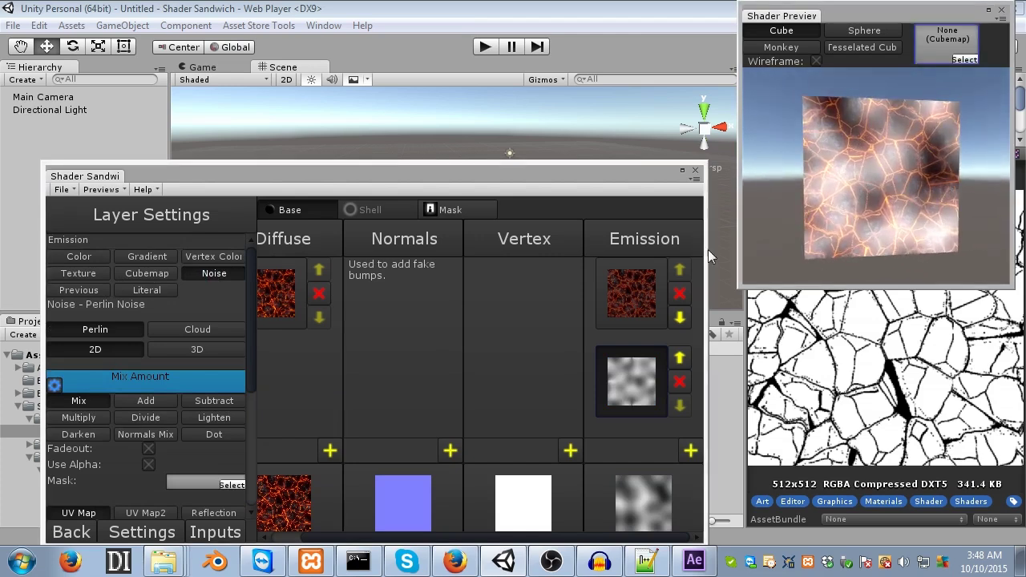
scroll(248, 344, "down", 3)
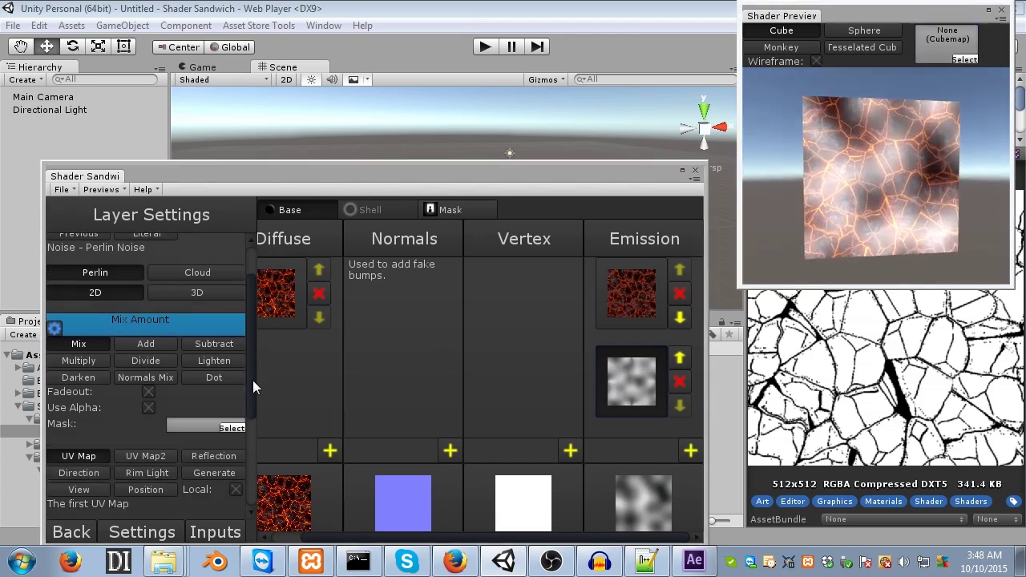
left_click(81, 360)
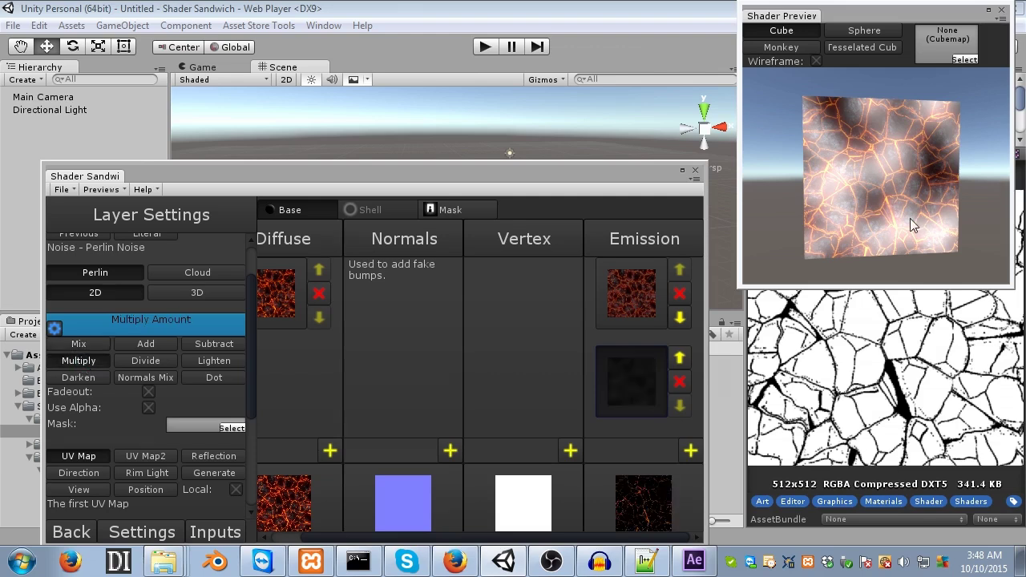
left_click_drag(867, 196, 854, 120)
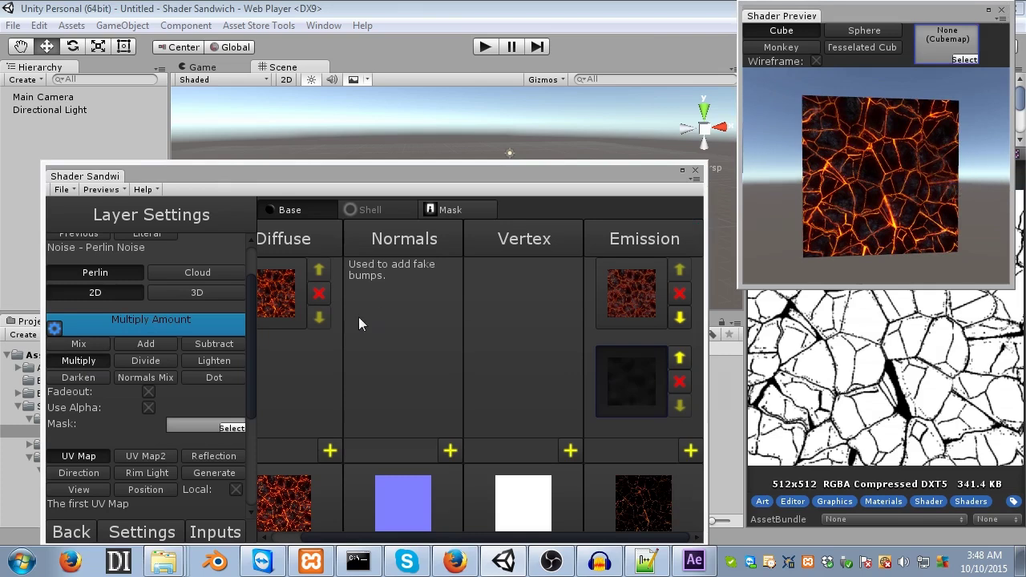
- Add a Mapping/Offset effect to the Emission noise layer
scroll(250, 281, "down", 4)
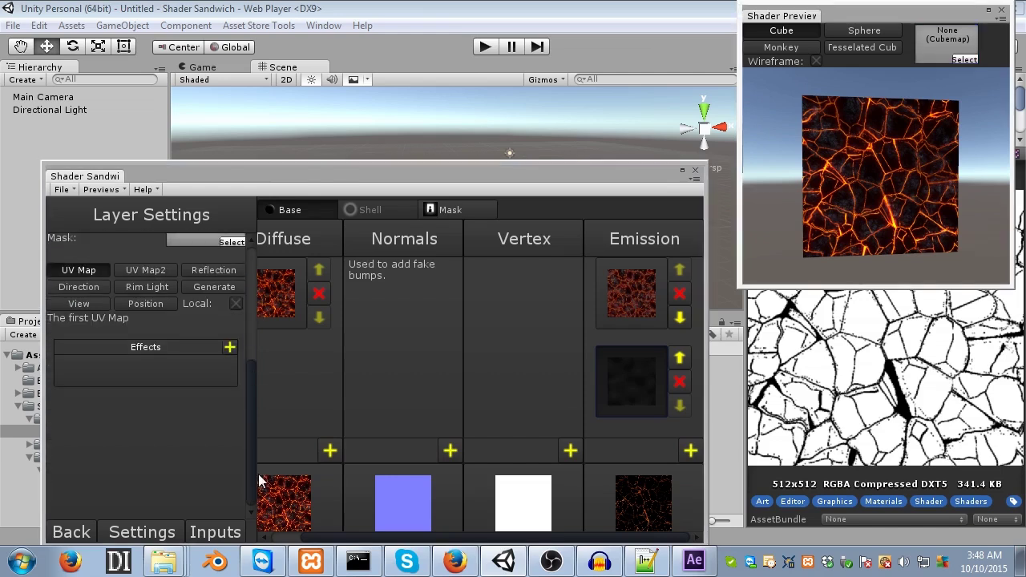
left_click(236, 346)
mouse_move(270, 437)
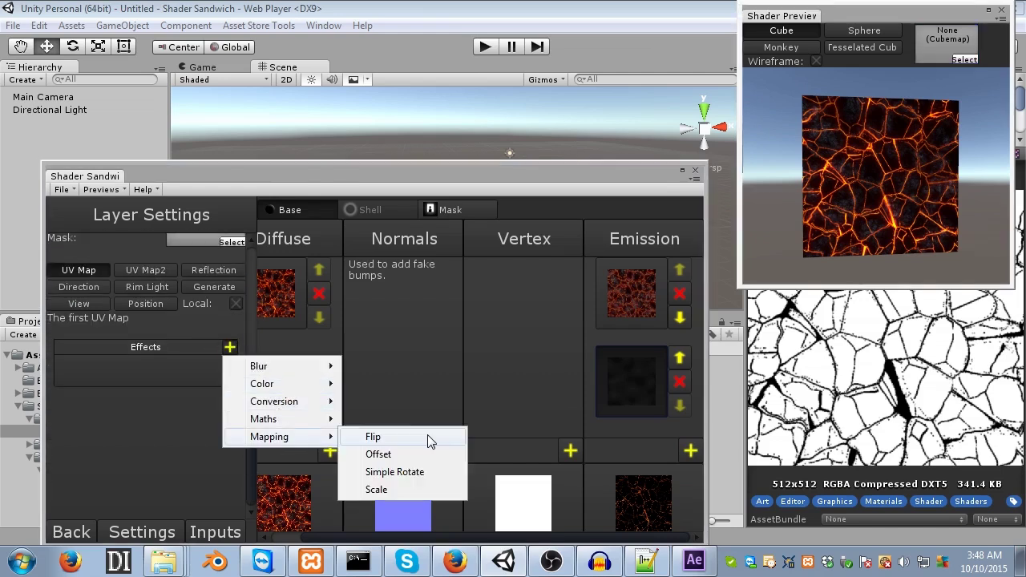
left_click(378, 454)
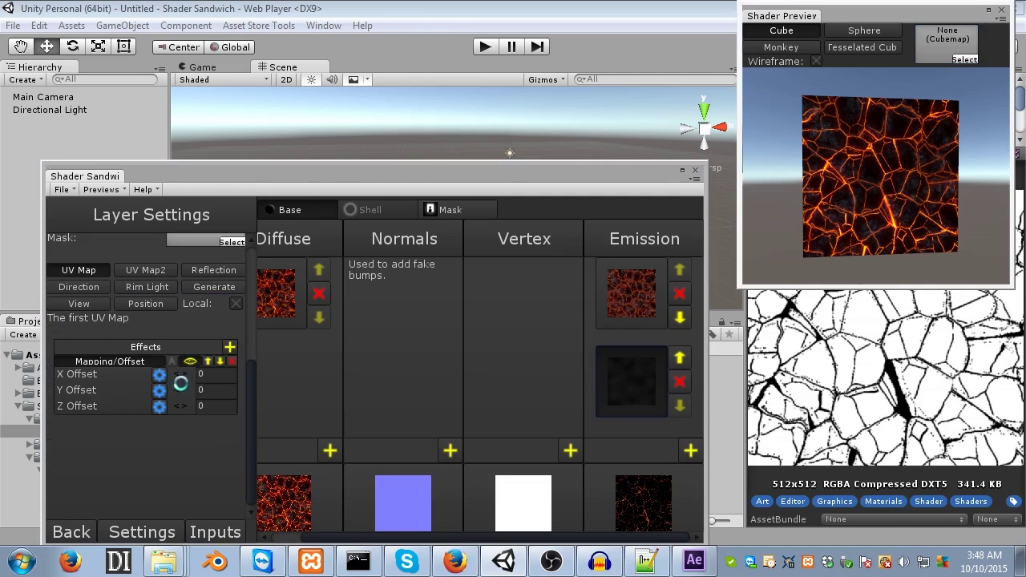
- Raise the noise layer's X Offset to about 2.61 and expose it as a new shader input
left_click_drag(182, 380, 195, 373)
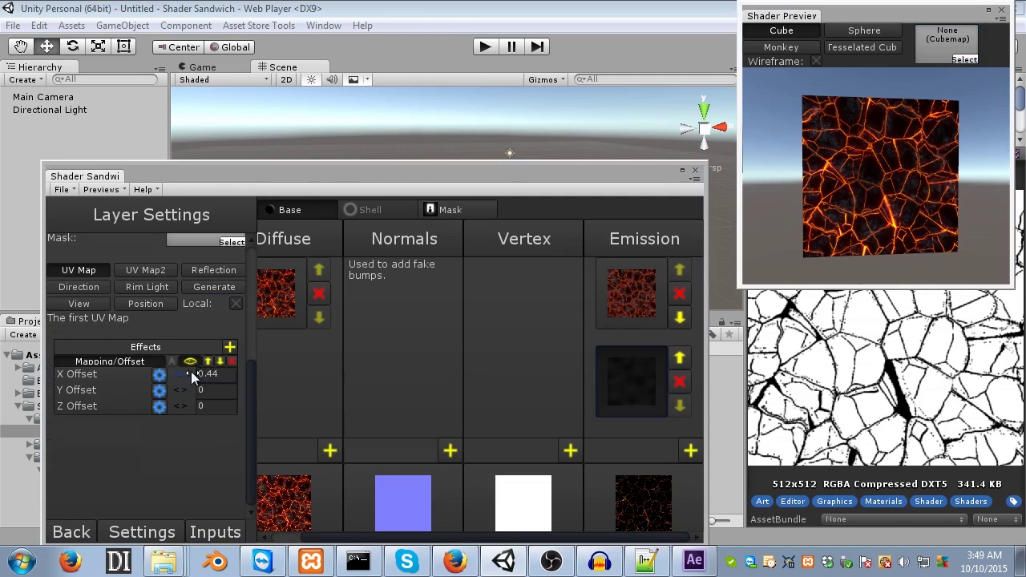
left_click_drag(178, 380, 194, 366)
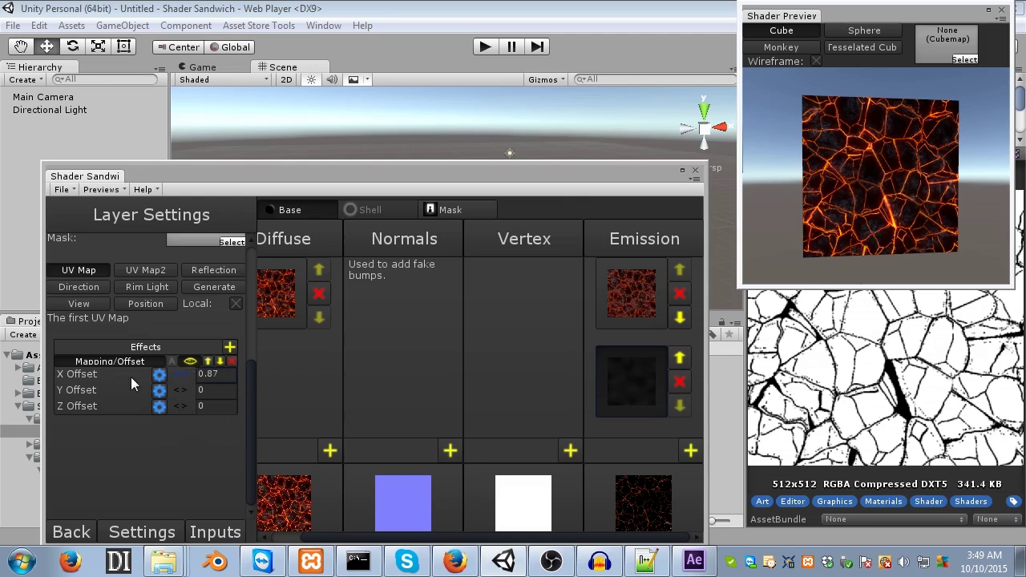
left_click(159, 376)
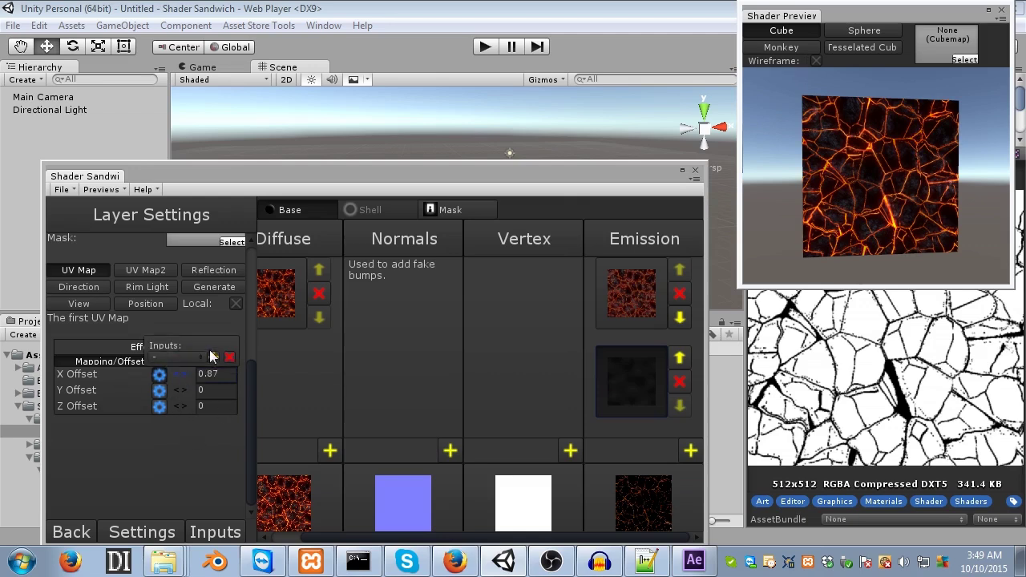
left_click(214, 357)
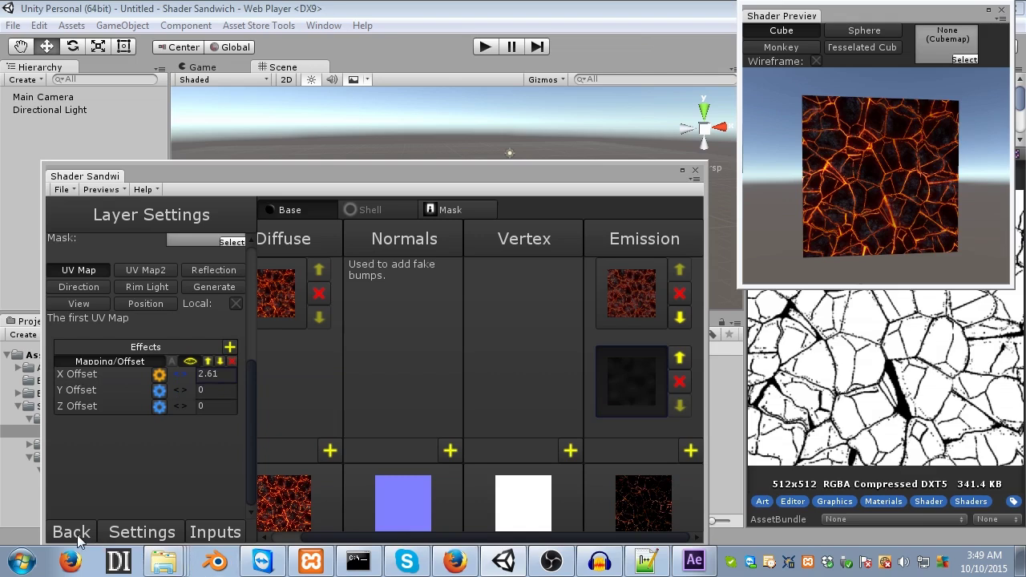
- Open the shader's inputs list and resize the editor window so every input row fits
left_click(223, 535)
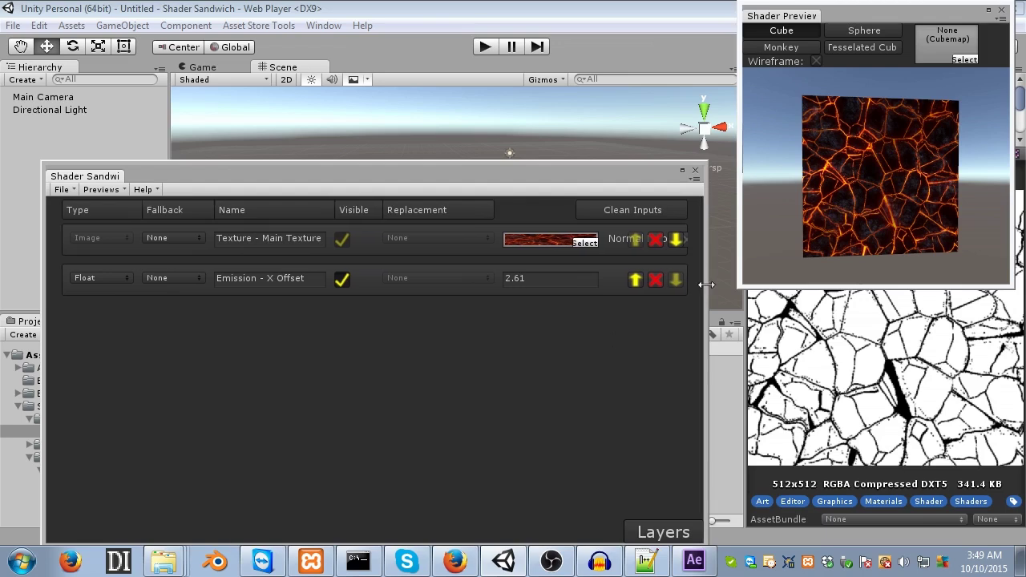
left_click_drag(706, 283, 794, 283)
left_click_drag(570, 181, 529, 178)
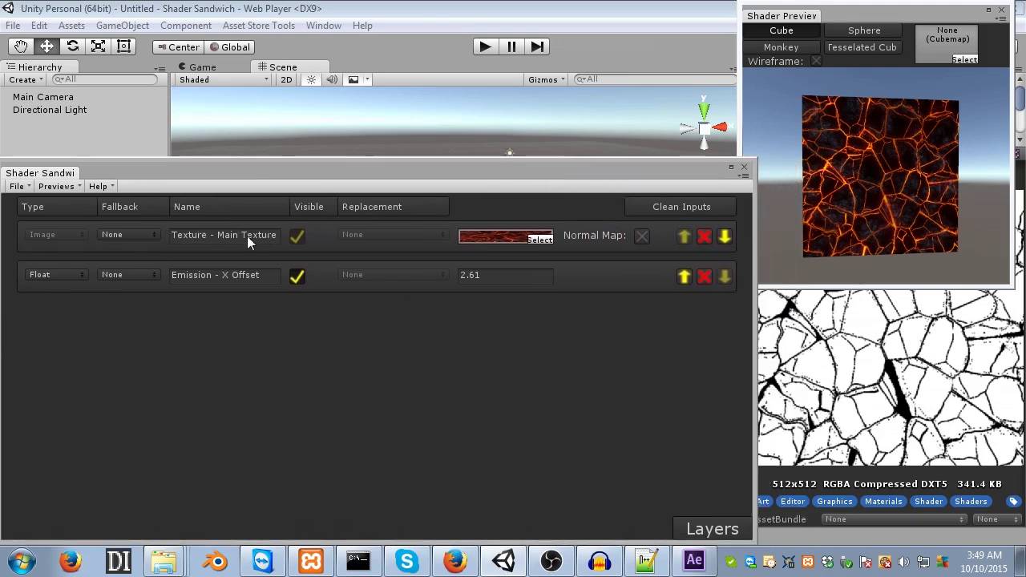
left_click(207, 276)
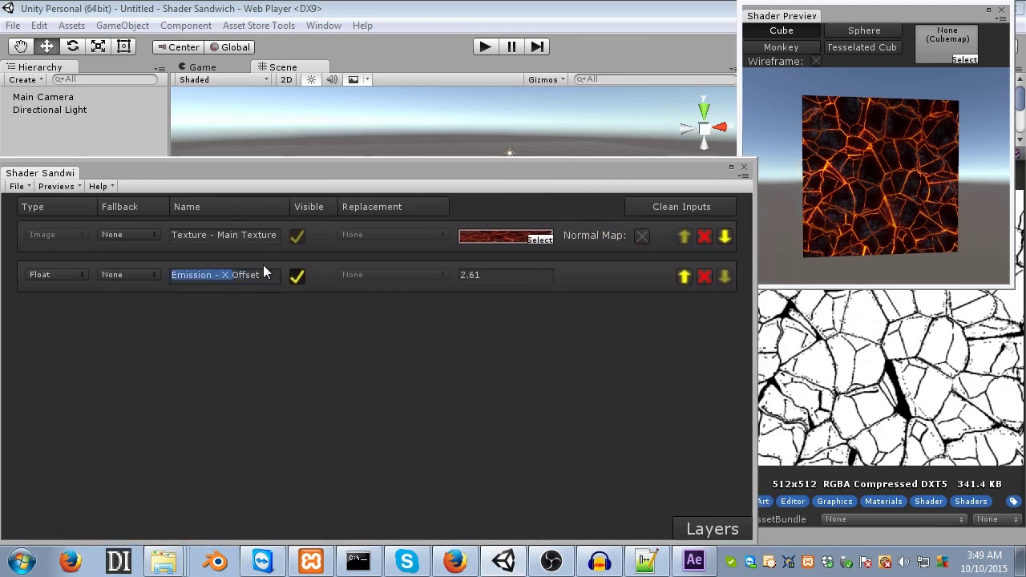
left_click(268, 276)
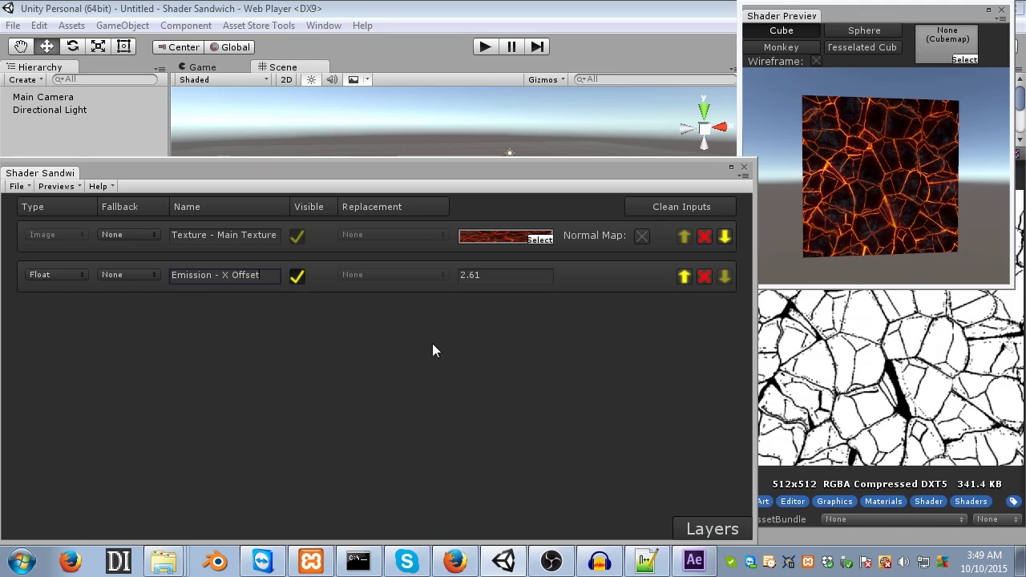
- Hide the Emission X Offset input and replace its value with Time/Basic/Standard, checking the animation on the cube
left_click(297, 277)
left_click(383, 276)
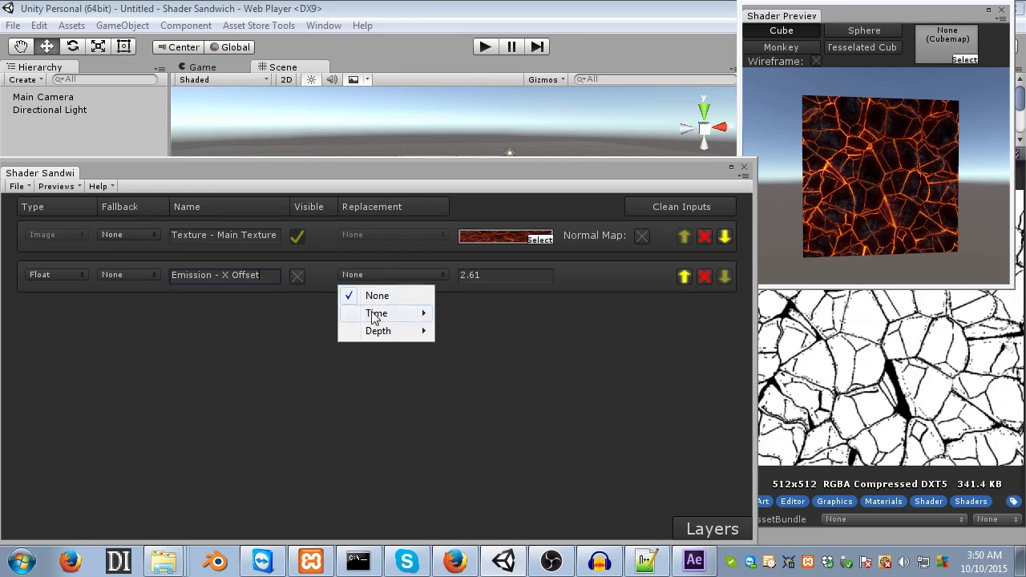
mouse_move(373, 316)
mouse_move(533, 317)
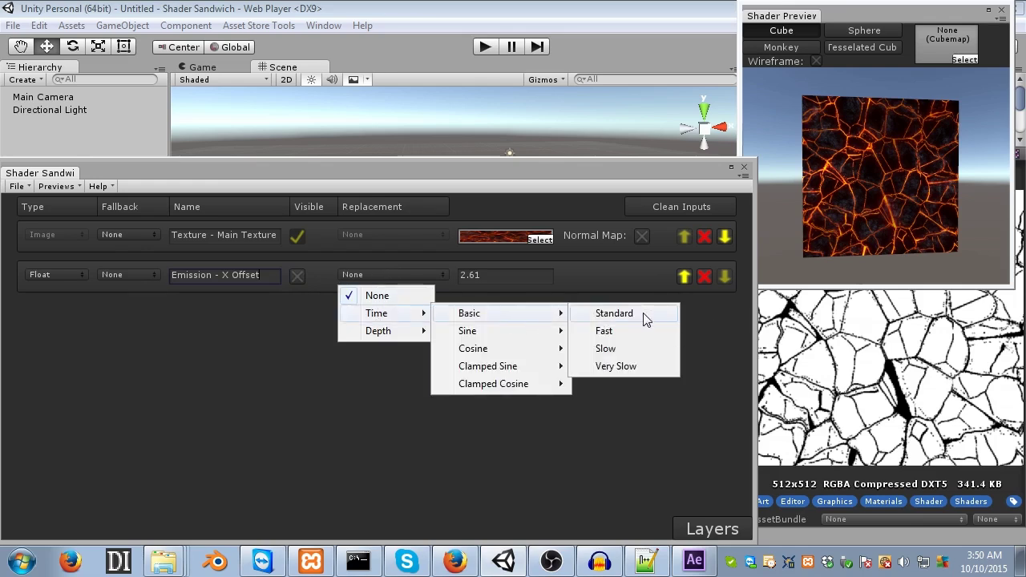
left_click(644, 314)
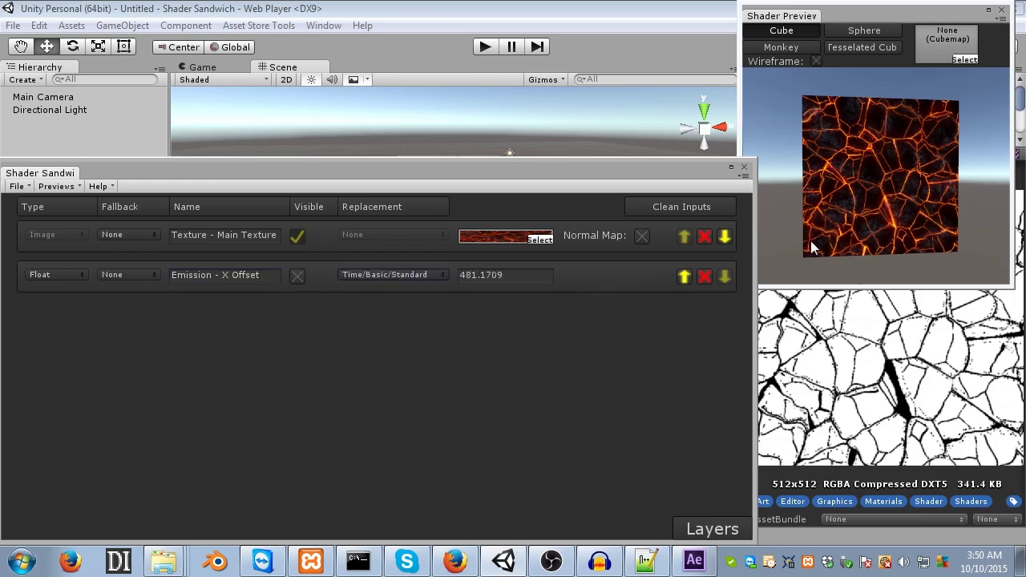
left_click_drag(856, 234, 866, 255)
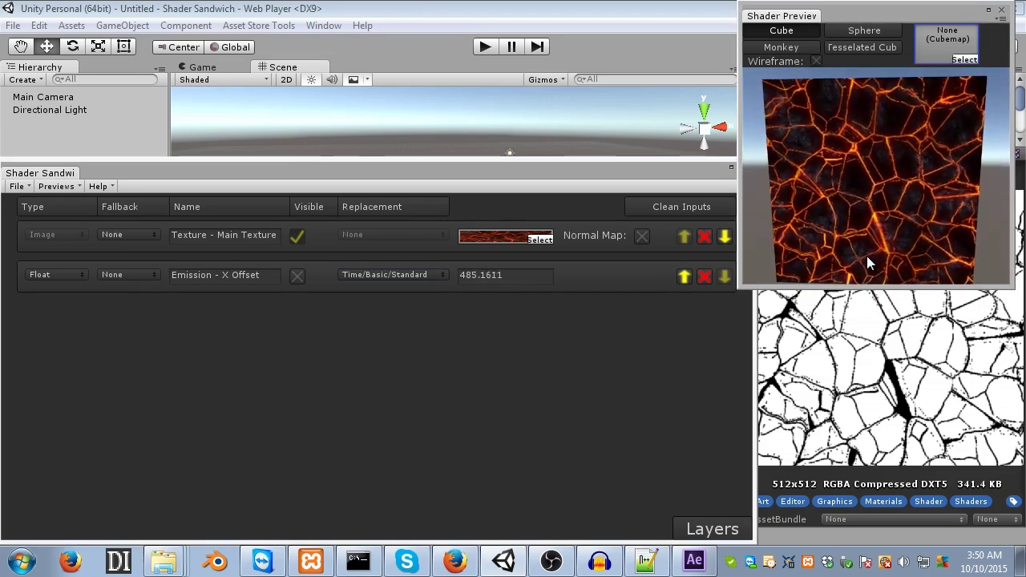
left_click(412, 274)
mouse_move(408, 317)
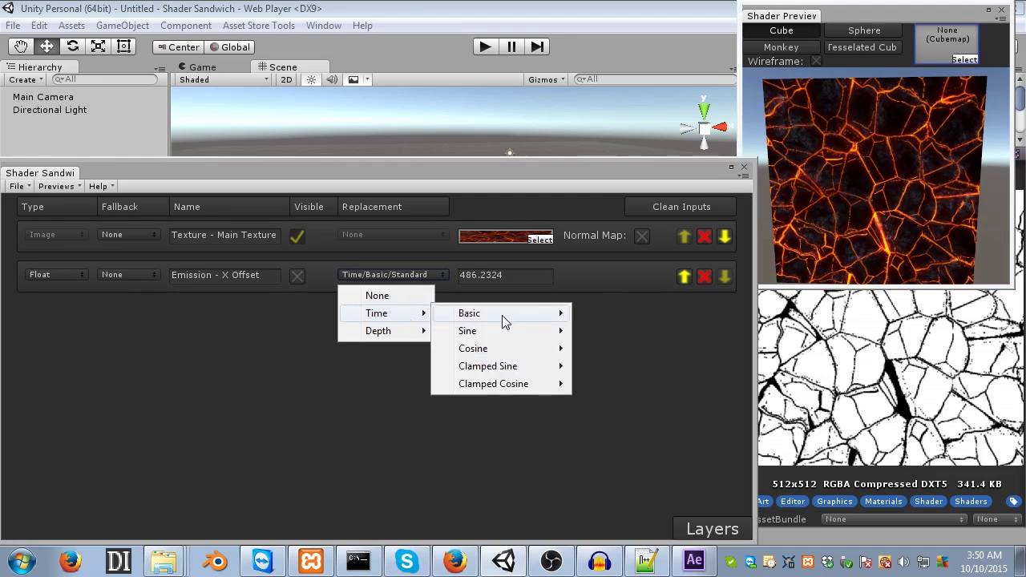
mouse_move(502, 314)
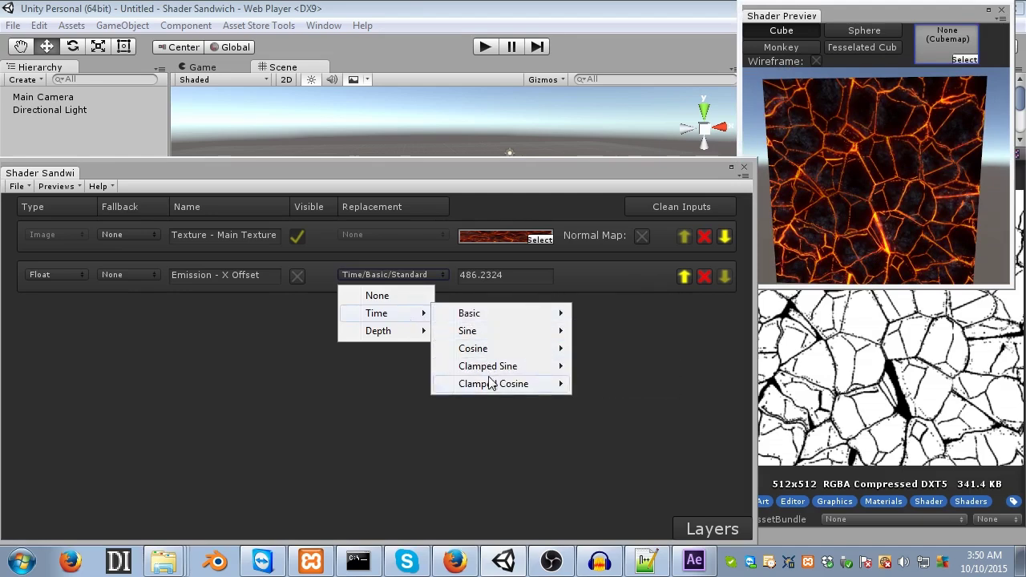
left_click(205, 355)
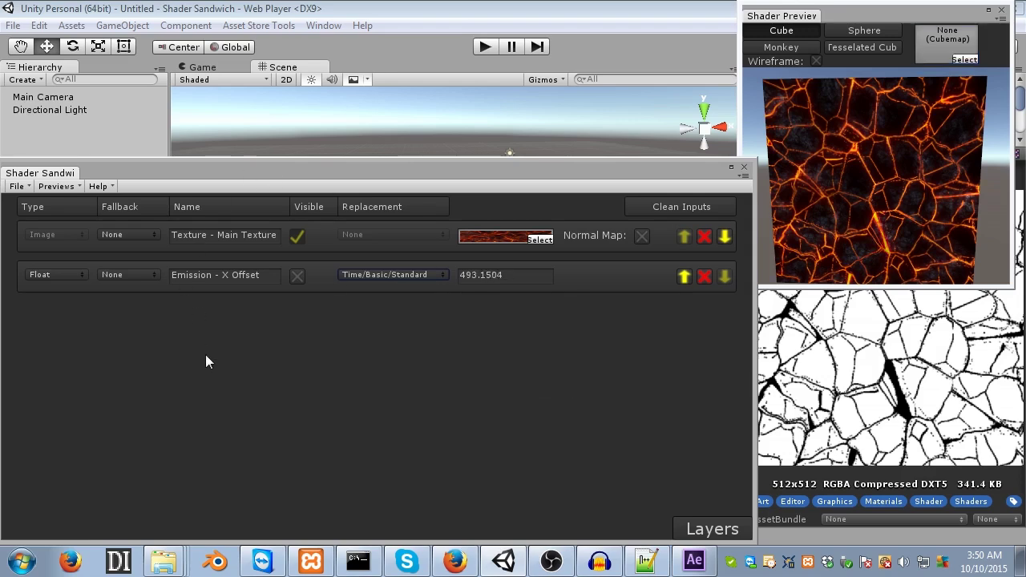
- Examine the animated glow of the lava cracks on the preview cube up close and from different angles
left_click_drag(878, 107, 903, 103)
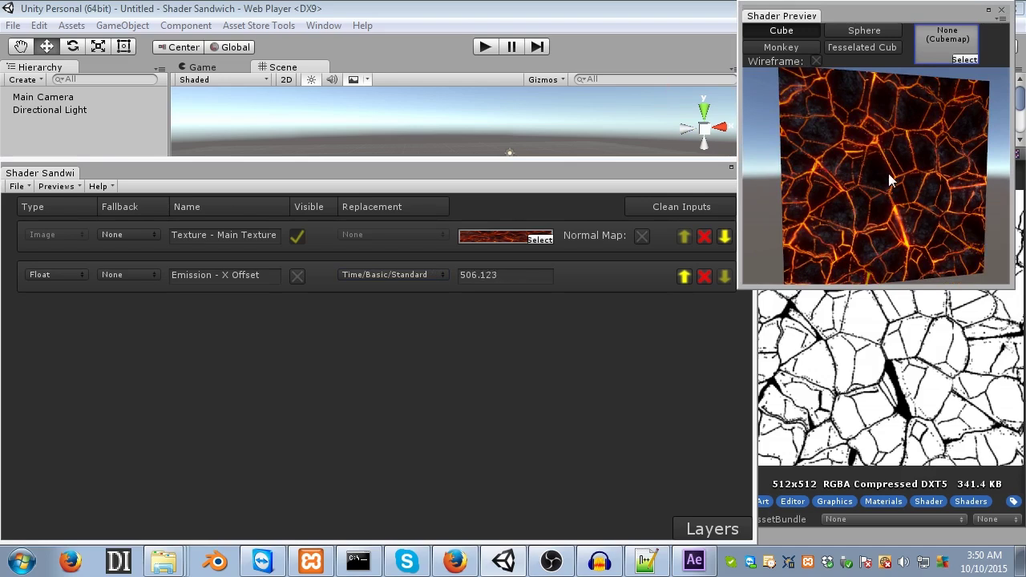
mouse_move(888, 171)
left_mouse_down()
mouse_move(933, 146)
mouse_move(900, 178)
left_mouse_up()
scroll(905, 187, "up", 3)
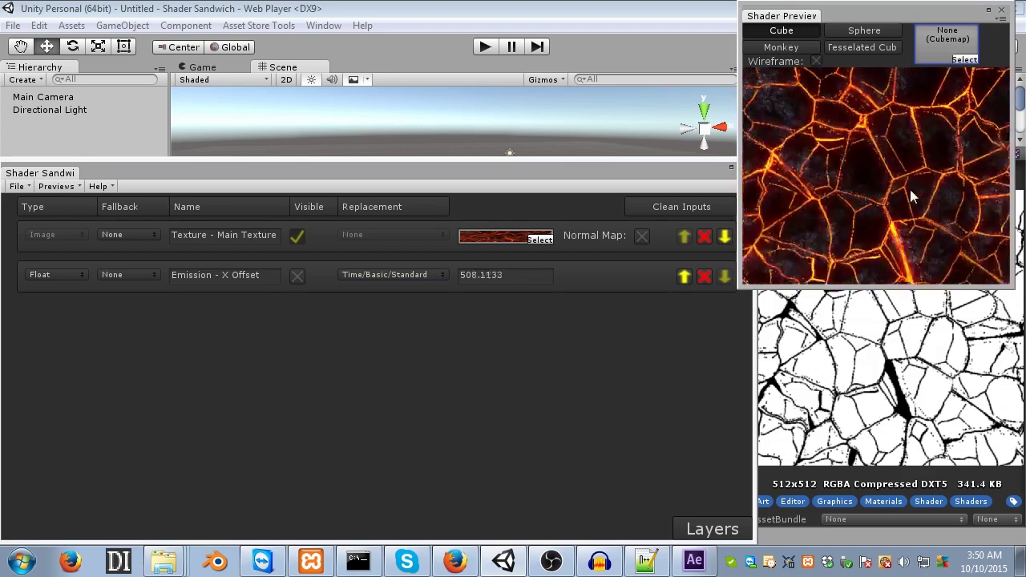
left_click_drag(936, 178, 875, 164)
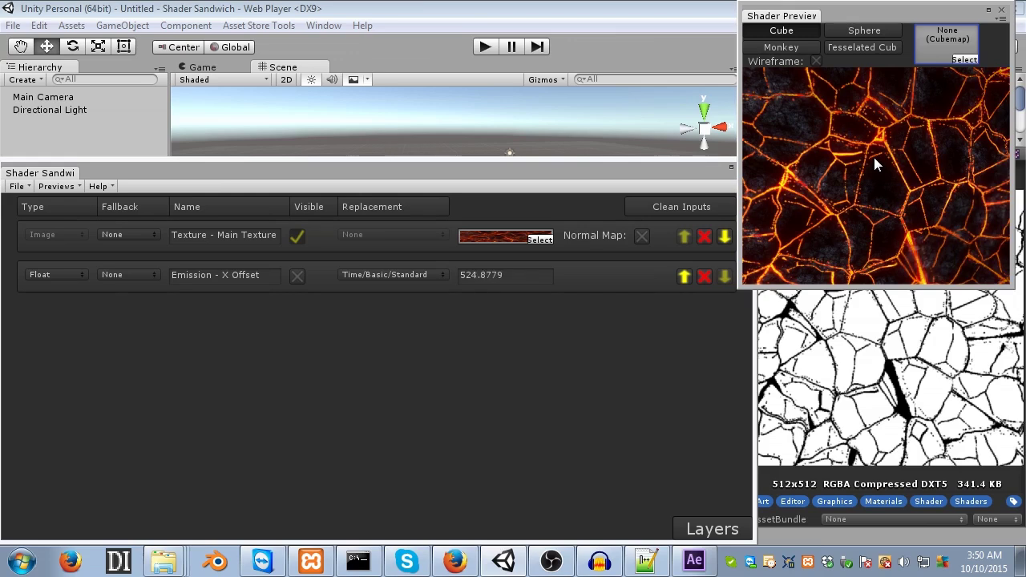
scroll(873, 152, "down", 5)
left_click_drag(878, 182, 953, 193)
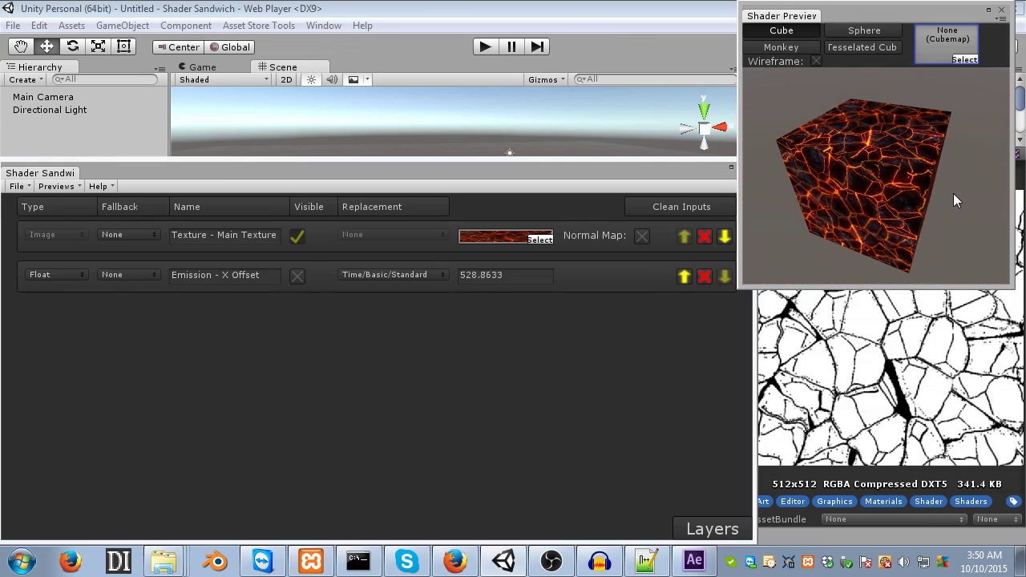
left_click_drag(953, 194, 911, 182)
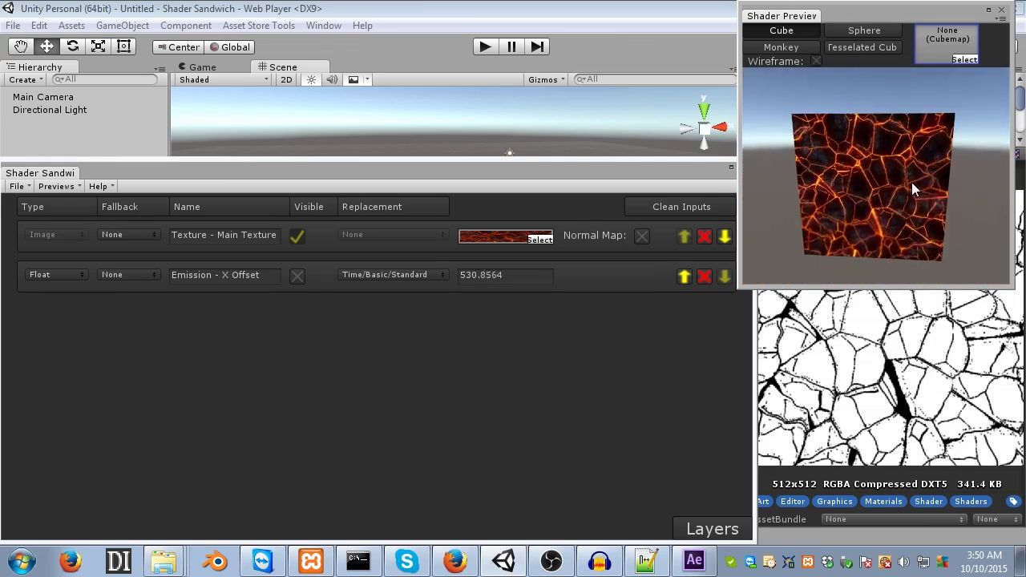
scroll(907, 201, "up", 3)
scroll(907, 184, "down", 3)
scroll(912, 182, "up", 4)
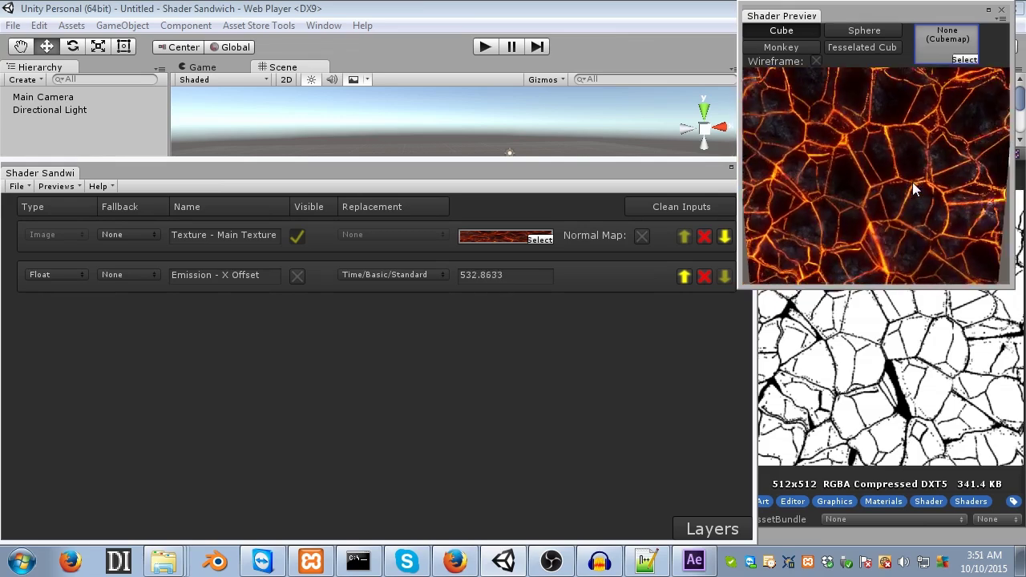
left_click_drag(908, 159, 930, 148)
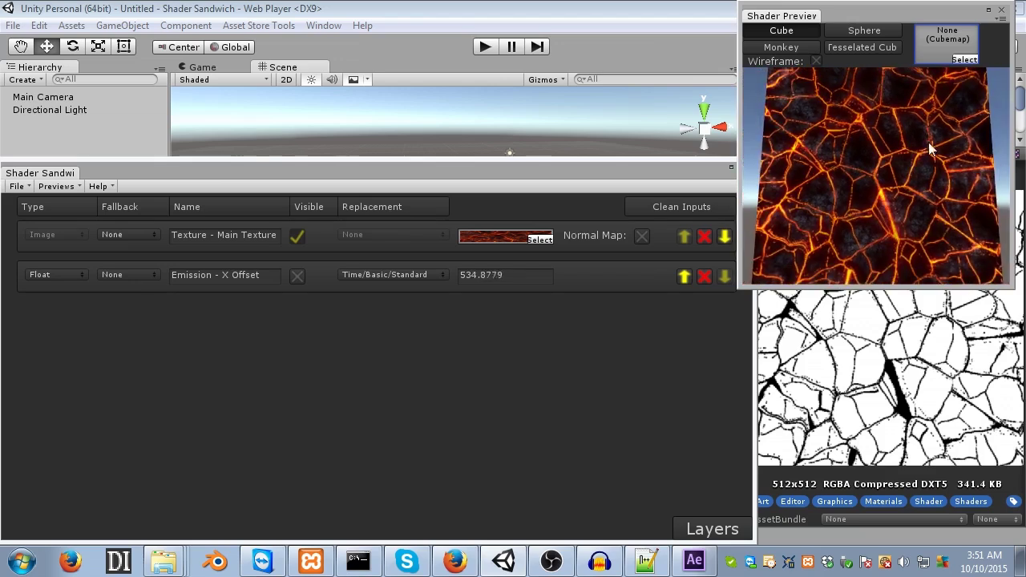
- Return from the inputs list to the shader settings, enable POM (Fake Parallax), and check it on the preview cube
mouse_move(698, 167)
left_mouse_down()
mouse_move(710, 170)
mouse_move(686, 170)
mouse_move(700, 163)
left_mouse_up()
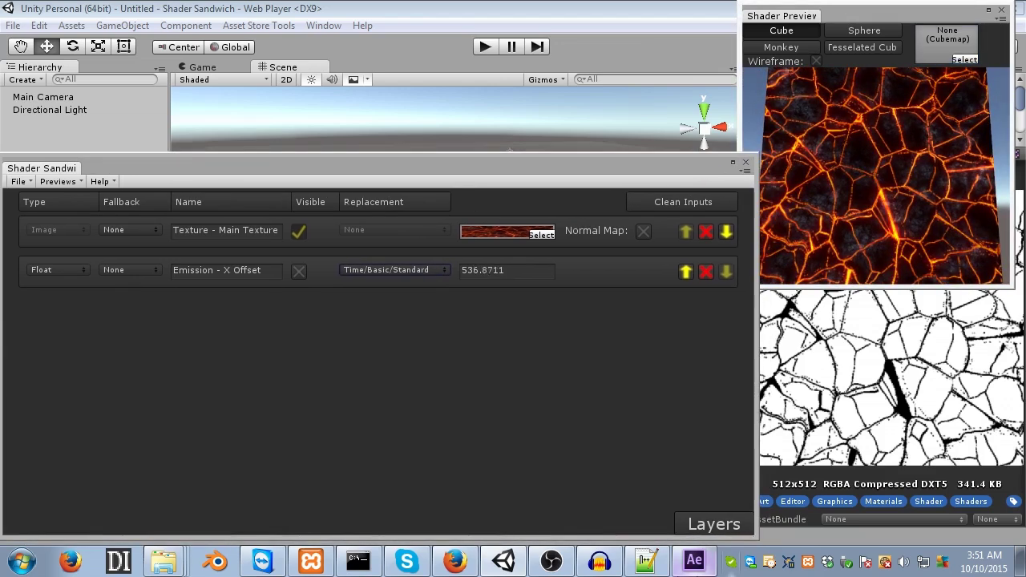
left_click(722, 522)
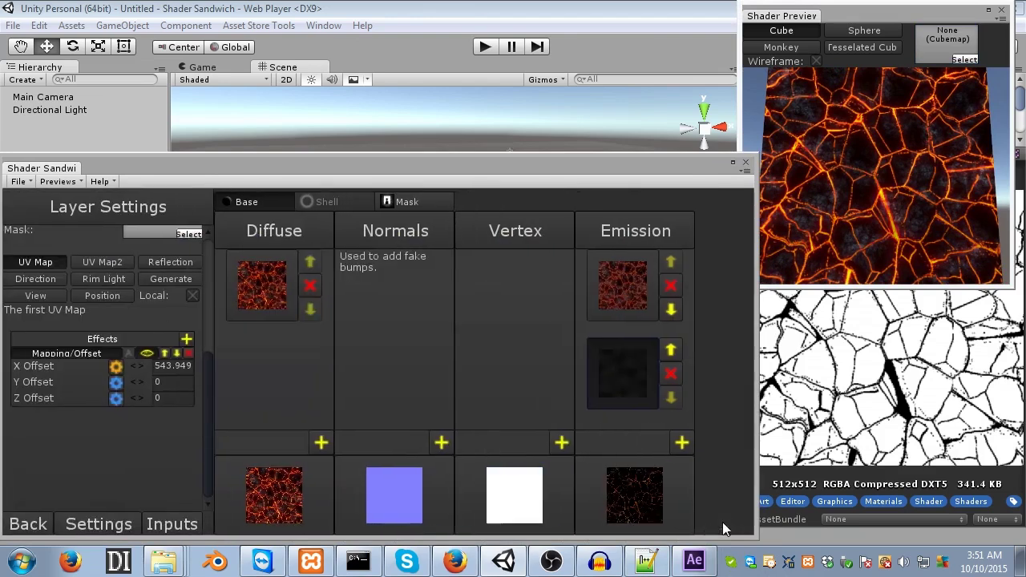
left_click(99, 524)
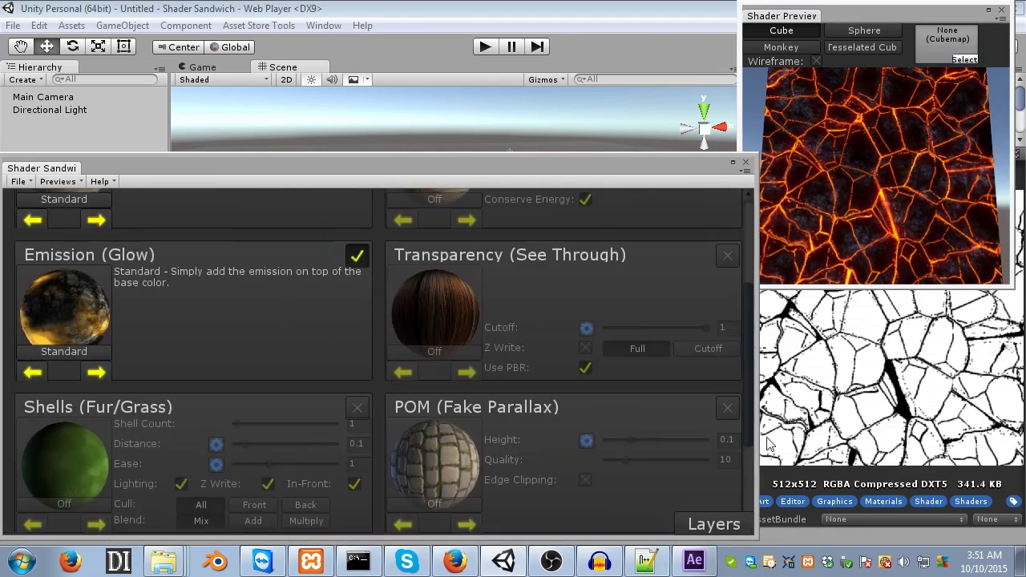
scroll(752, 444, "down", 5)
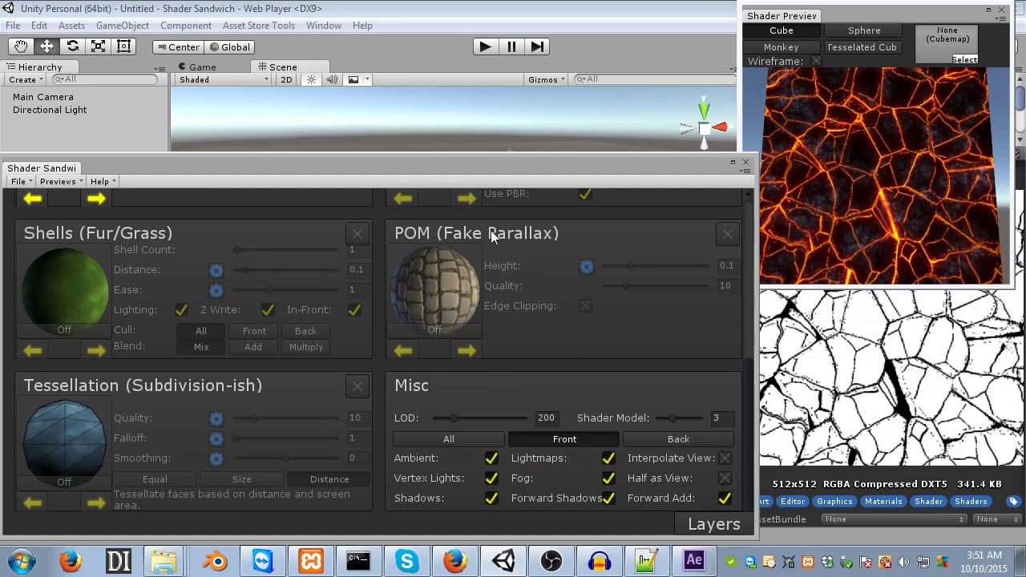
left_click(897, 210)
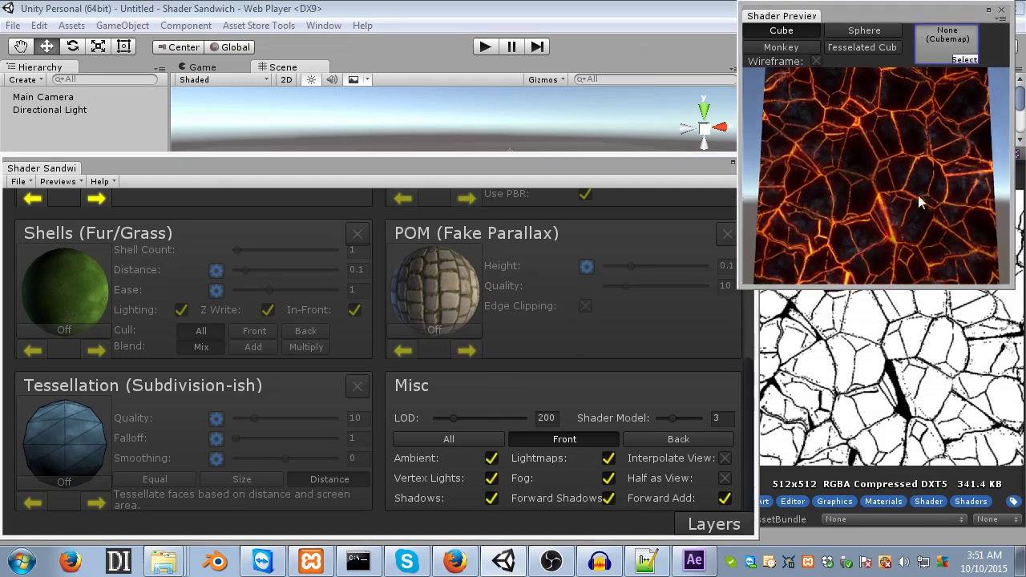
left_click(709, 332)
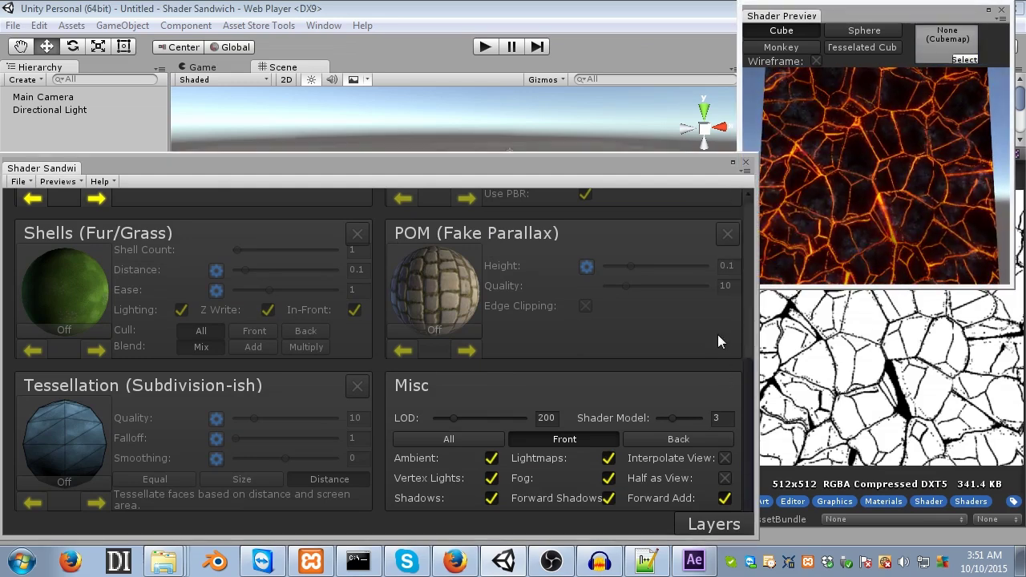
left_click(729, 232)
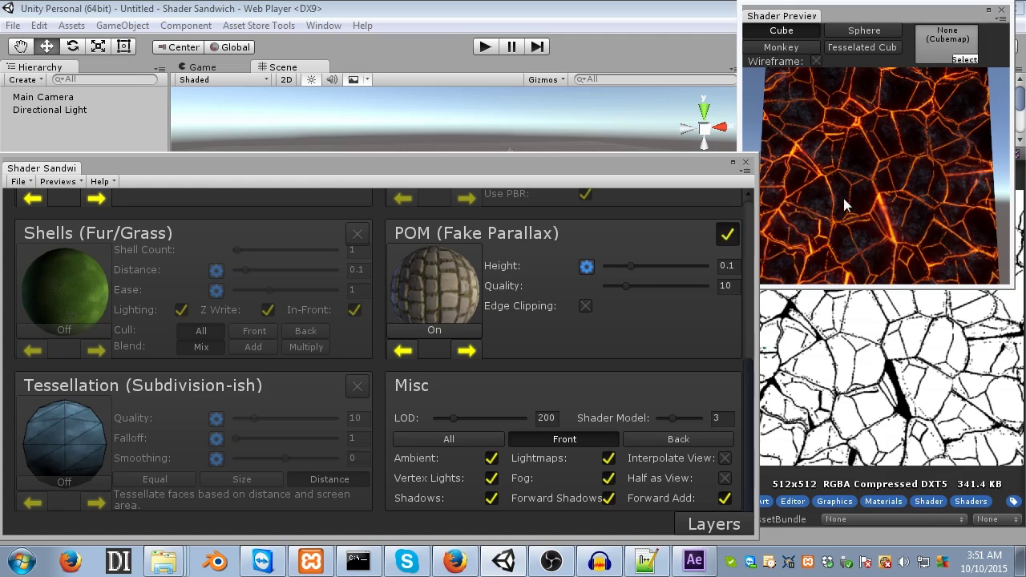
left_click(877, 212)
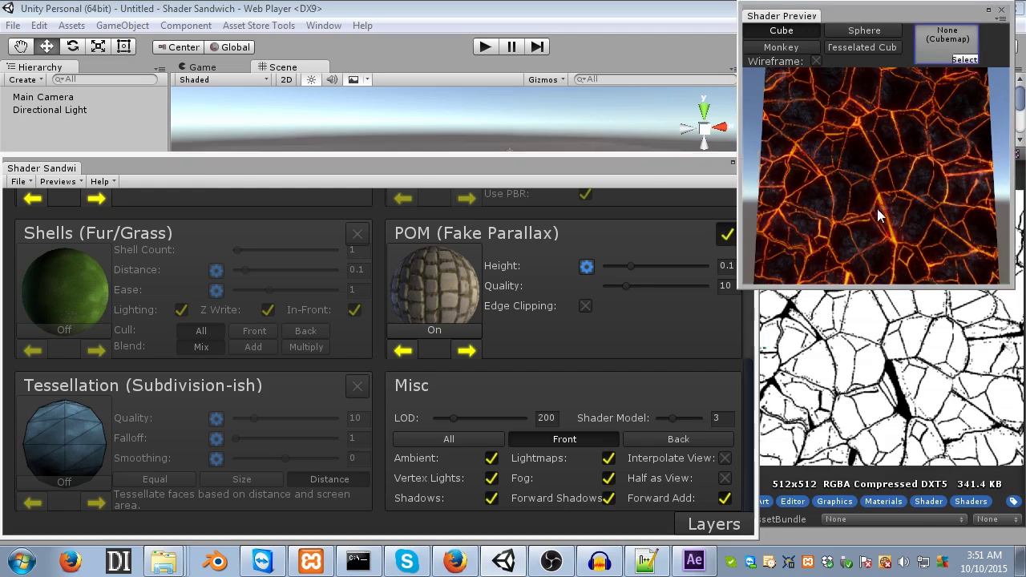
left_click_drag(877, 210, 857, 180)
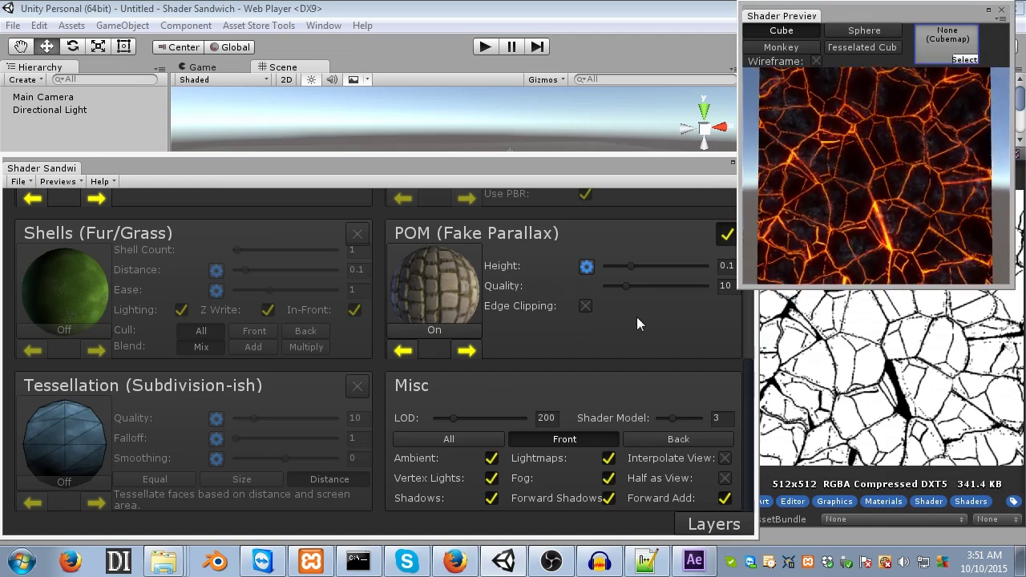
- Set the POM height to 0.13 and expose it as a shader input
left_click_drag(625, 173, 553, 174)
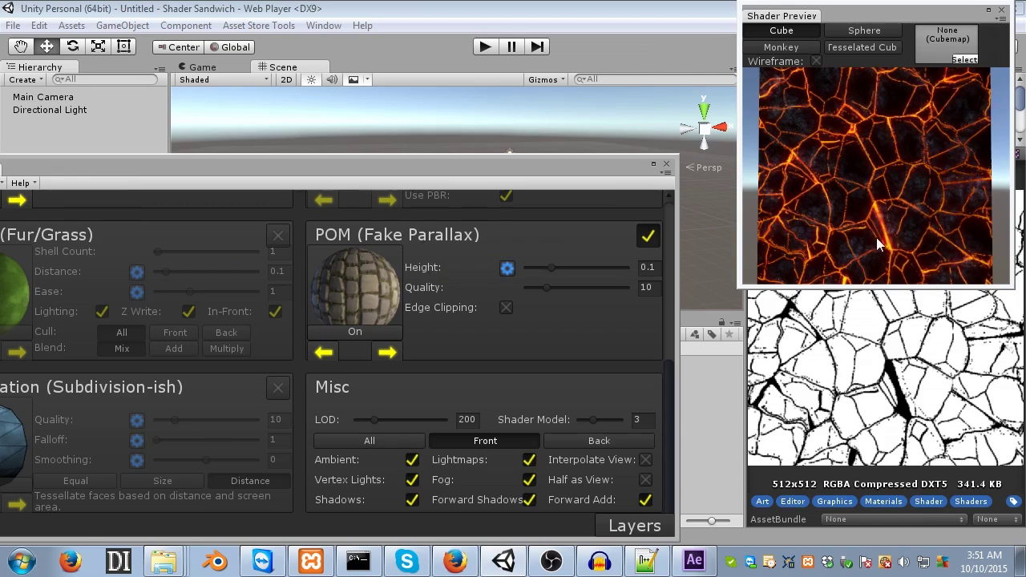
left_click(658, 268)
type("3")
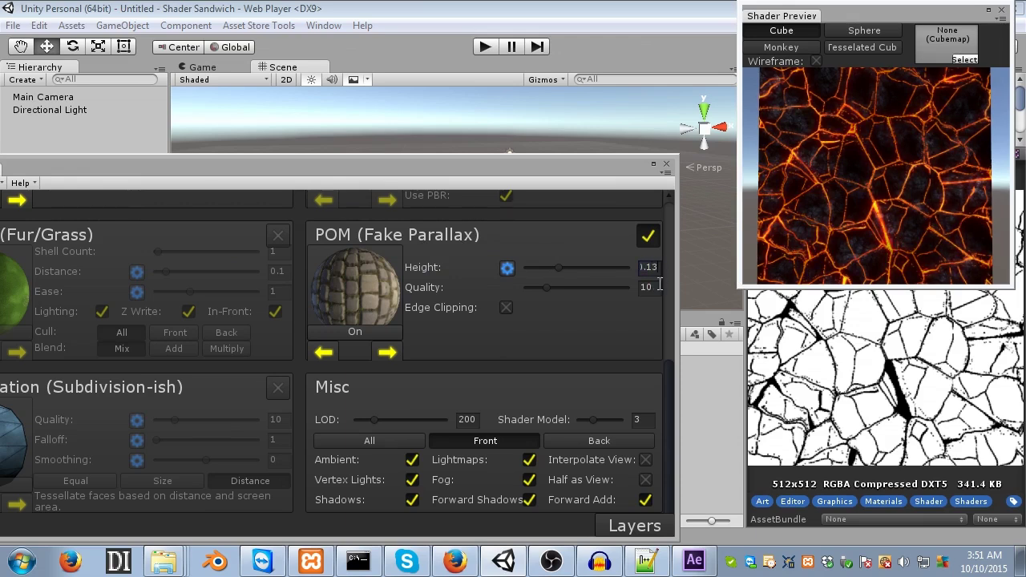
left_click(507, 267)
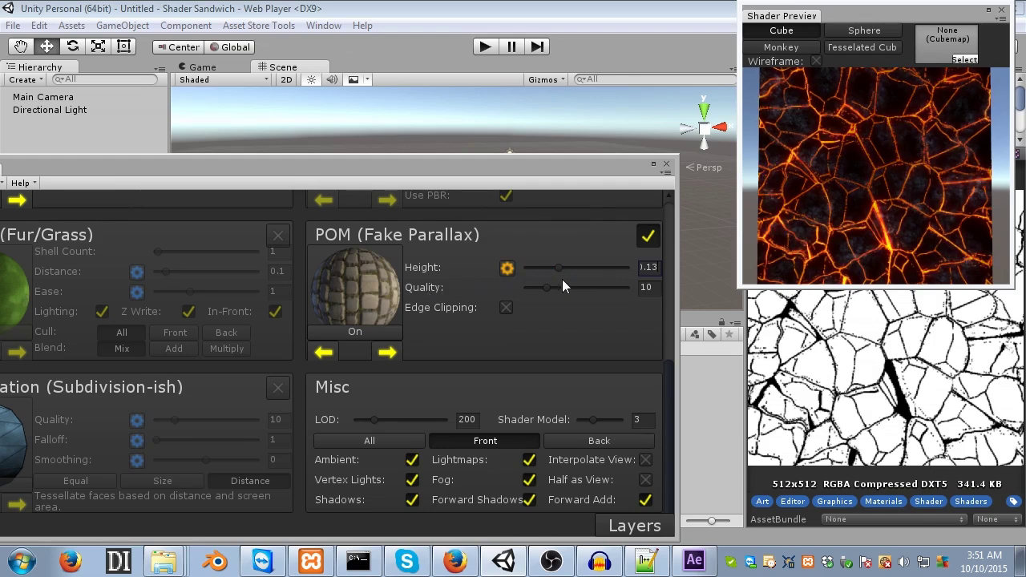
left_click_drag(819, 213, 828, 211)
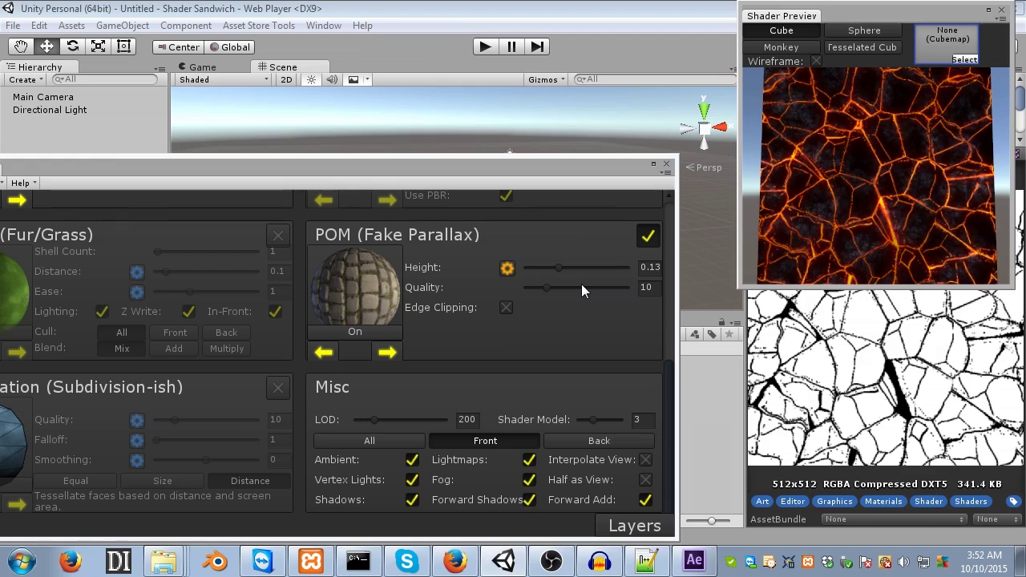
- Set the POM quality to 20 and check the cube from a different angle
left_click(645, 287)
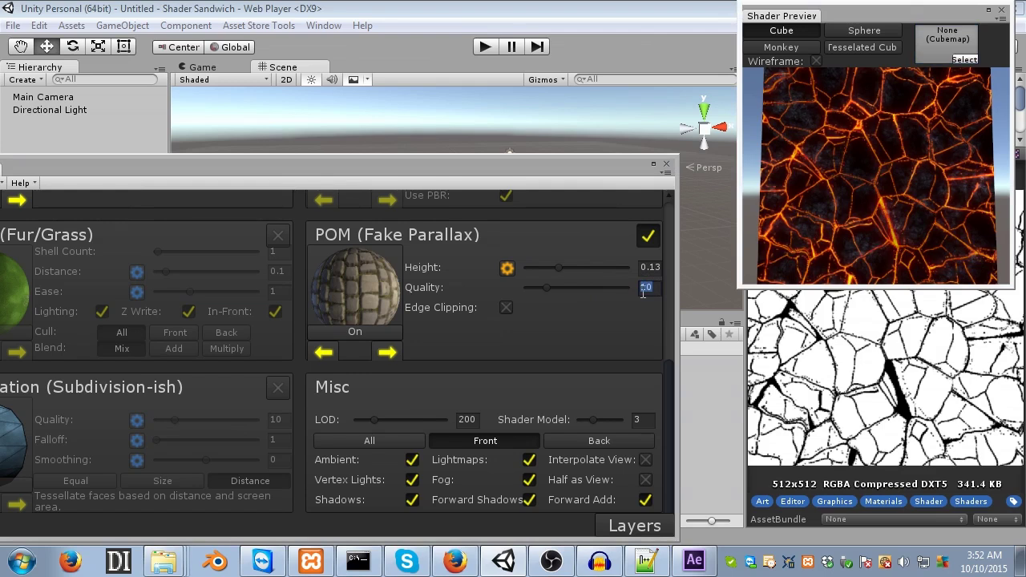
type("20")
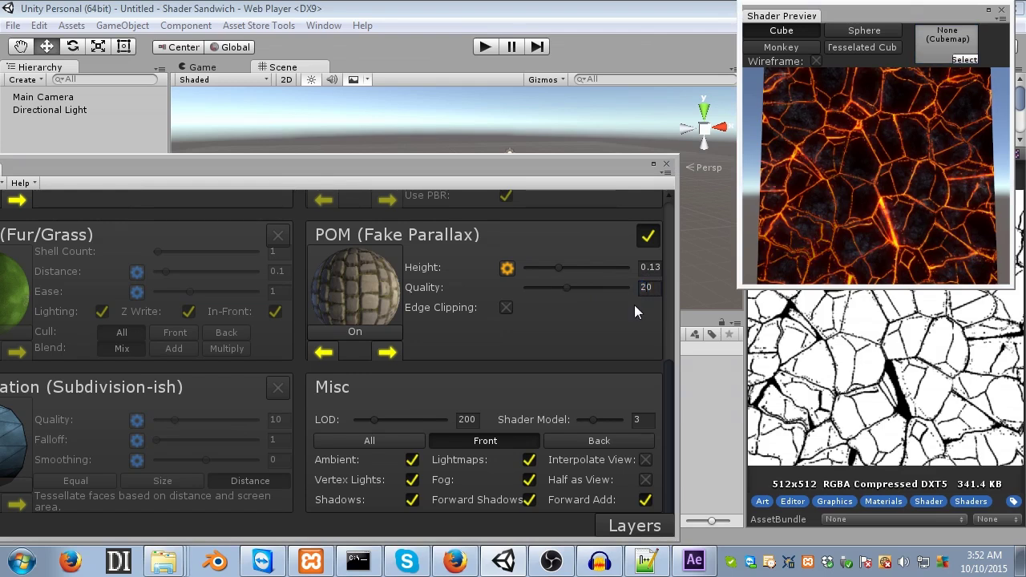
left_click_drag(855, 196, 875, 202)
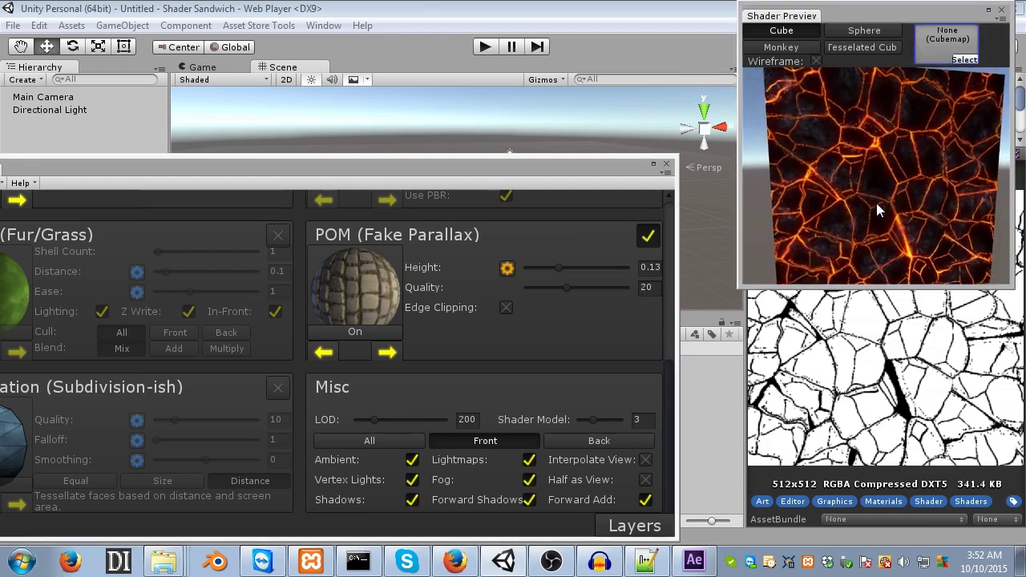
- Copy the Diffuse texture layer and paste it into the Height channel
left_click(629, 527)
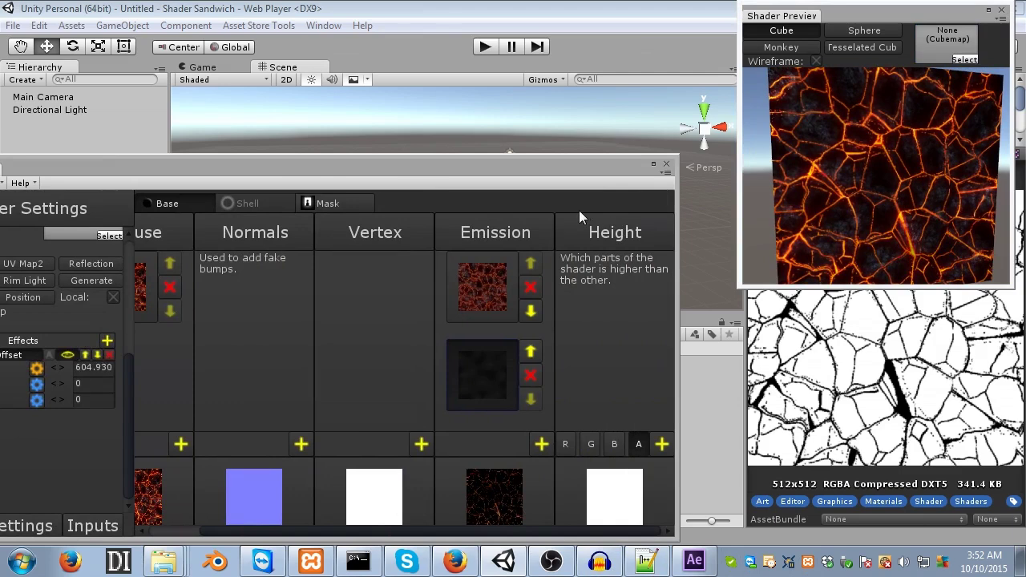
left_click_drag(609, 165, 685, 147)
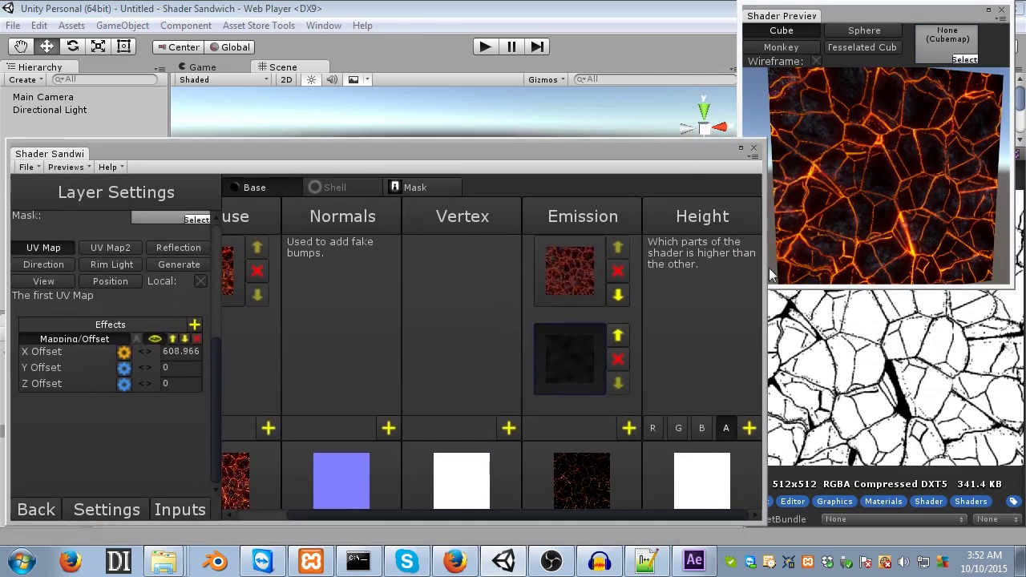
left_click_drag(881, 244, 803, 285)
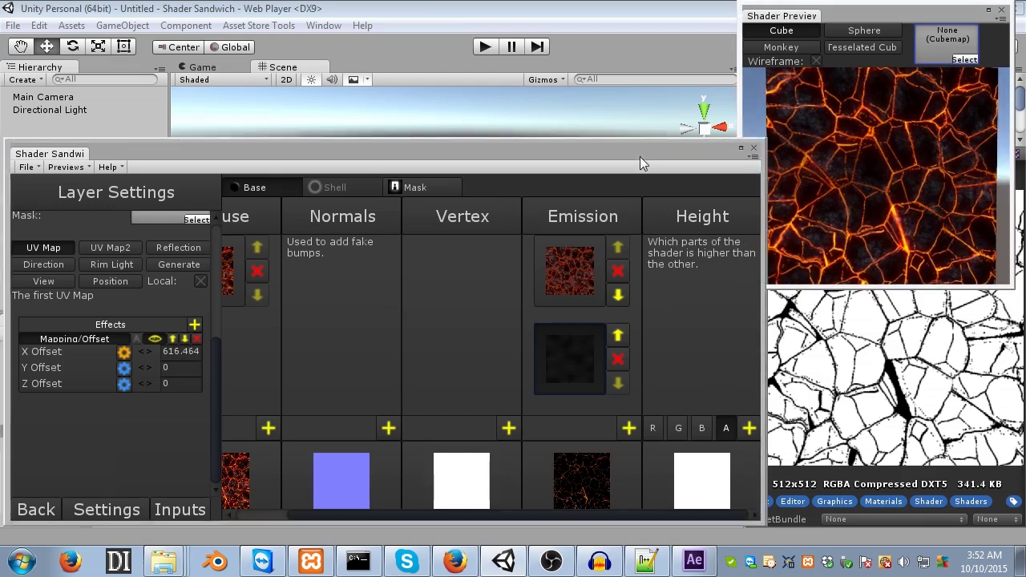
left_click_drag(639, 157, 616, 162)
scroll(251, 225, "left", 3)
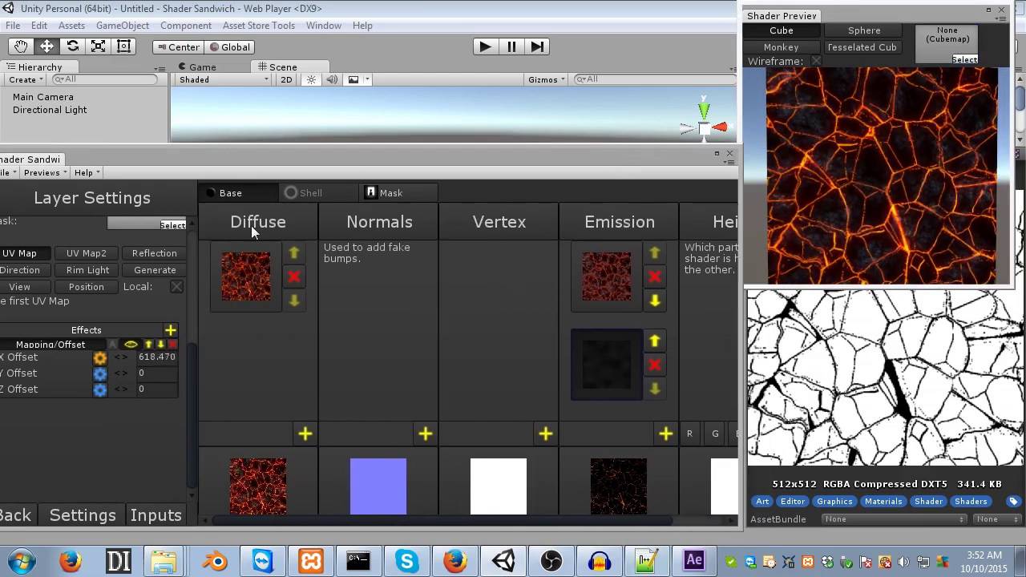
left_click(241, 315)
left_click(258, 293)
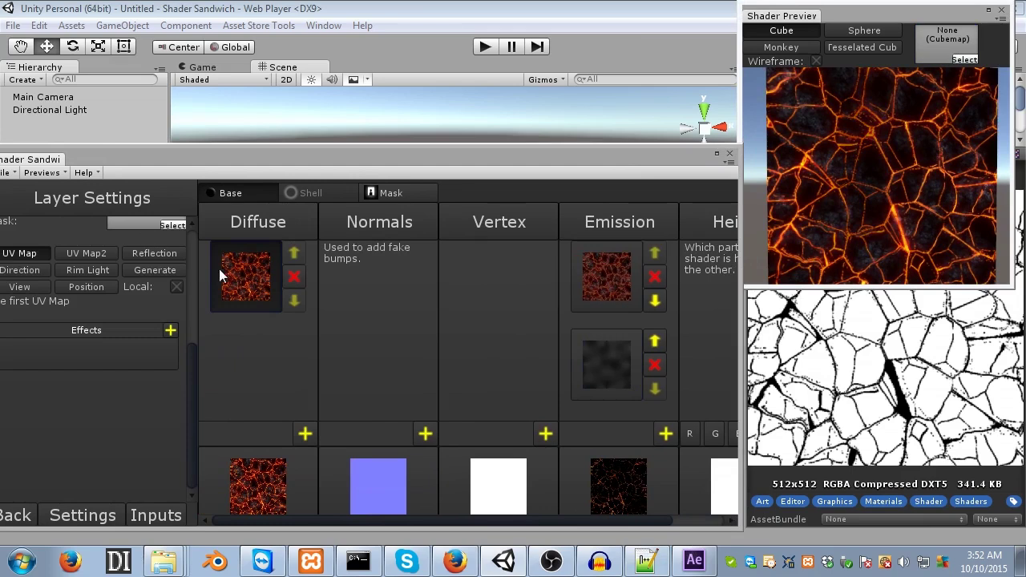
right_click(228, 269)
left_click(264, 280)
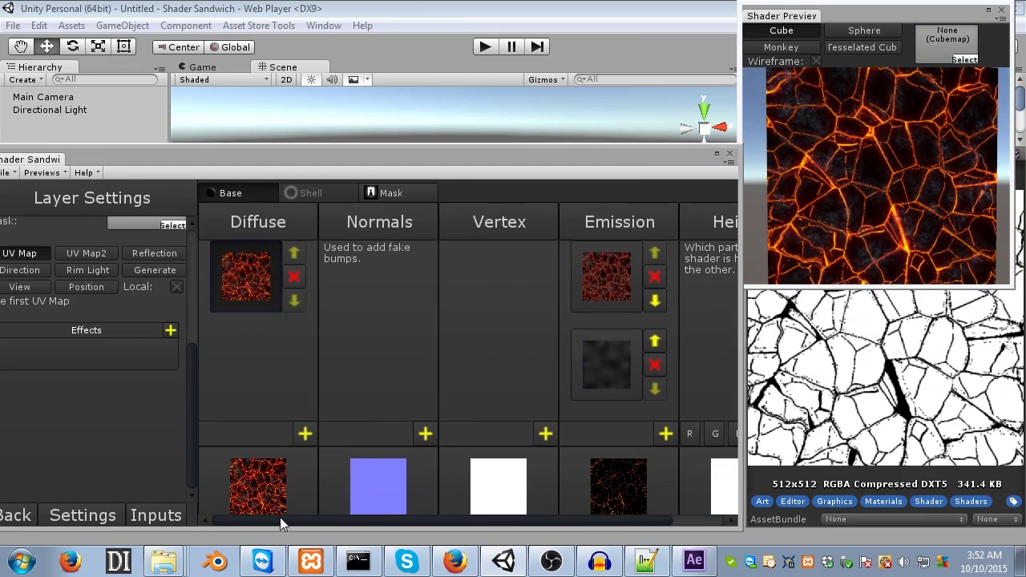
scroll(280, 517, "right", 2)
right_click(669, 312)
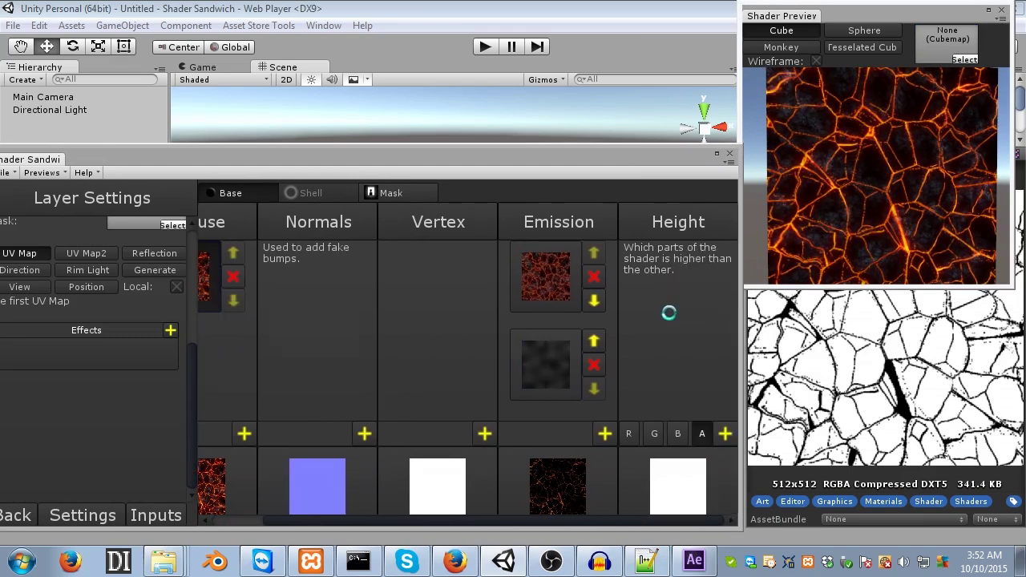
- Examine the Height layer, its alpha channel setting, and the parallax depth on the preview cube from several angles and distances
left_click_drag(804, 203, 864, 224)
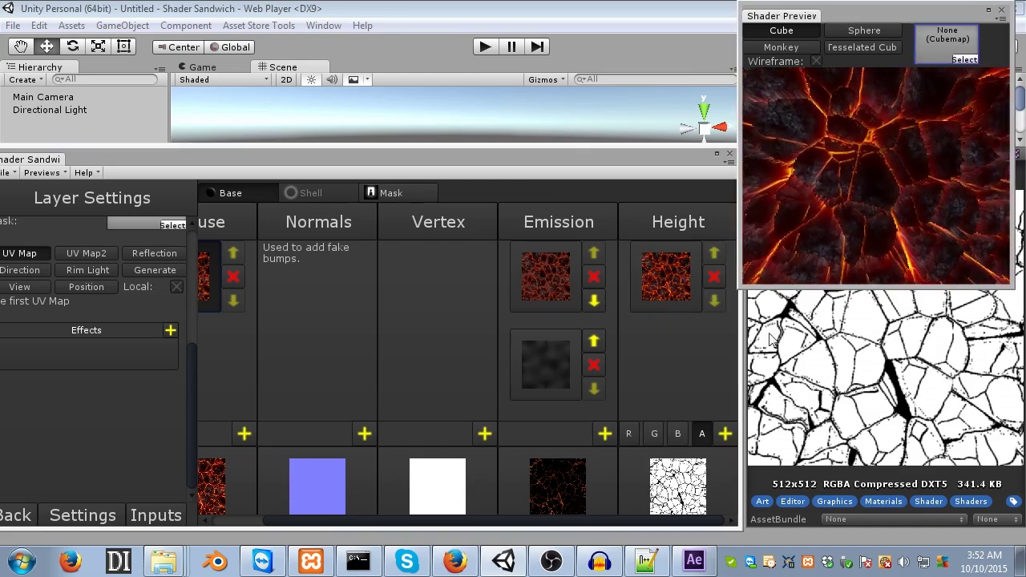
left_click(675, 289)
left_click(675, 290)
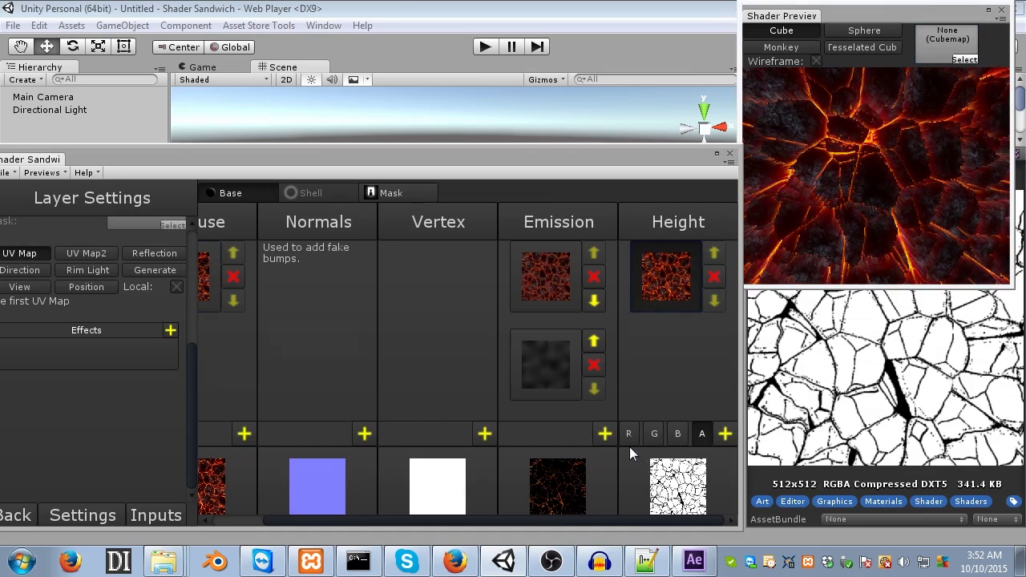
left_click(705, 436)
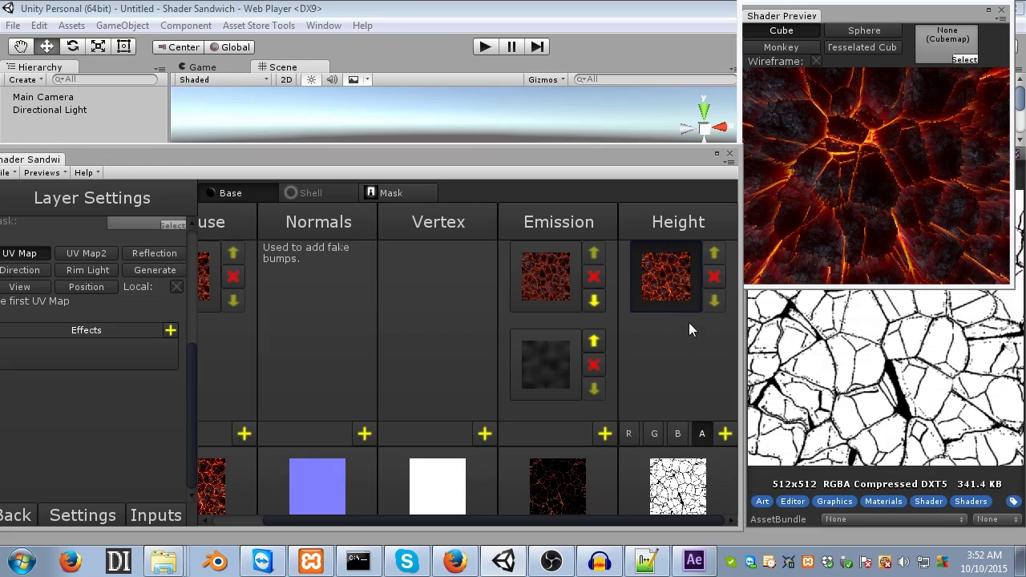
left_click_drag(871, 14, 904, 60)
left_click(670, 291)
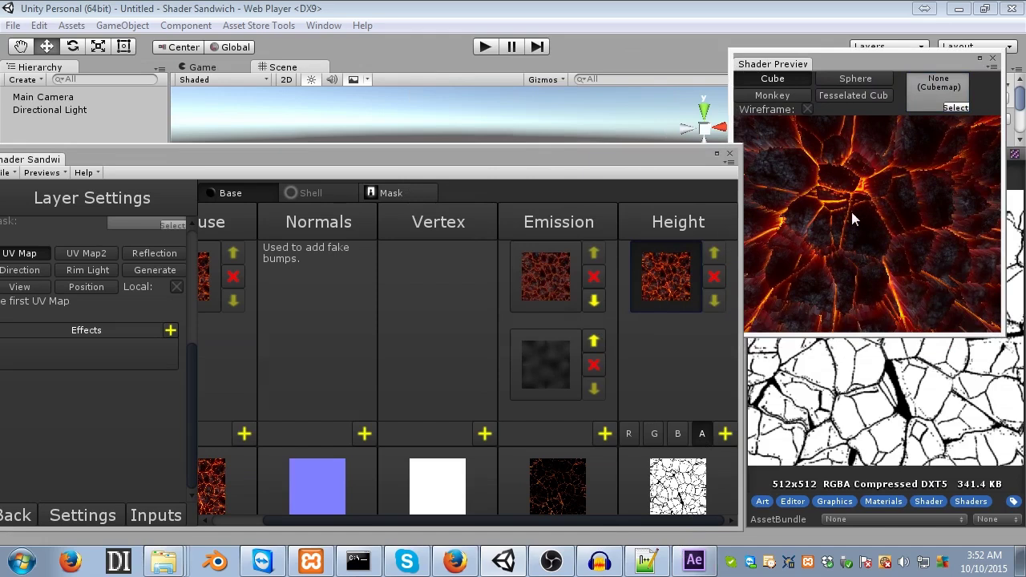
left_click_drag(851, 212, 941, 334)
left_click_drag(825, 202, 884, 234)
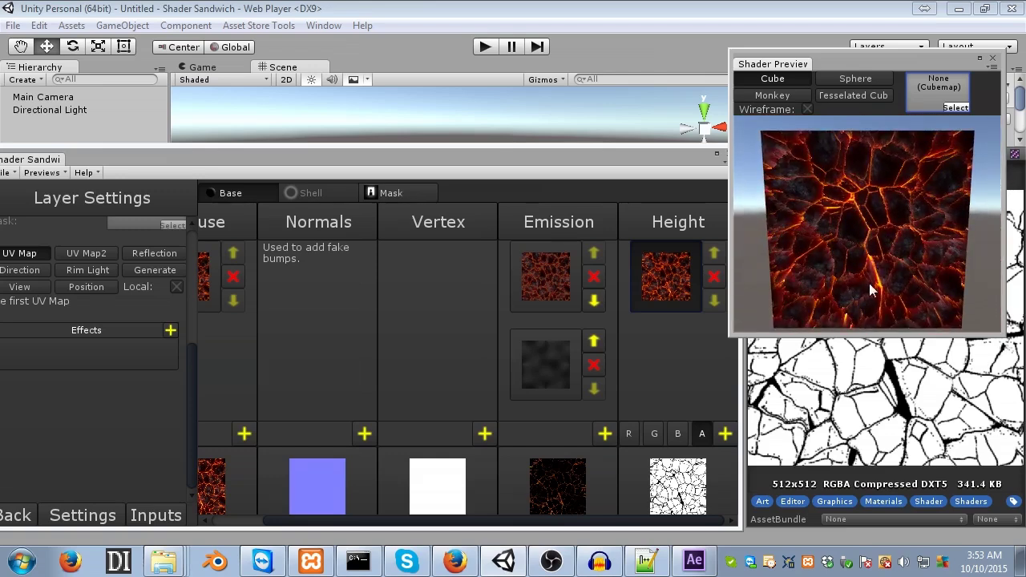
- Switch the Diffuse mode to PBR Standard in the shader settings and narrow the editor window to reveal the preview cube
left_click_drag(548, 158, 581, 160)
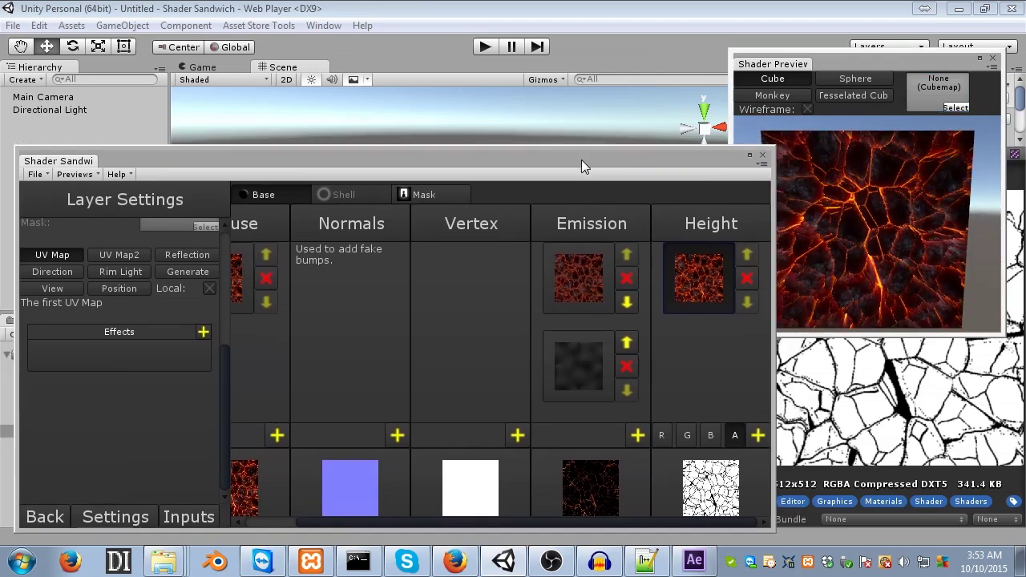
left_click(145, 520)
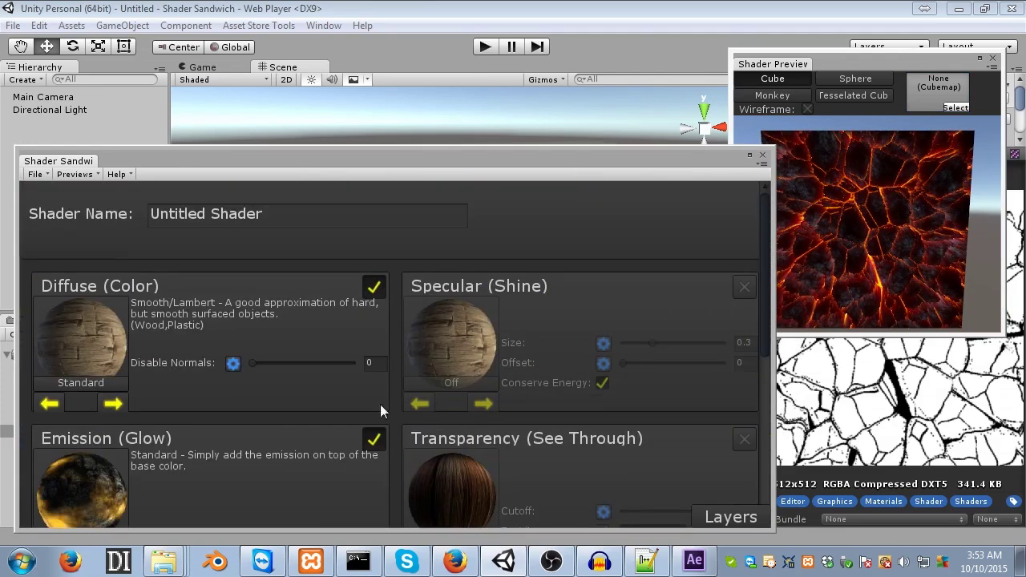
left_click_drag(872, 213, 886, 198)
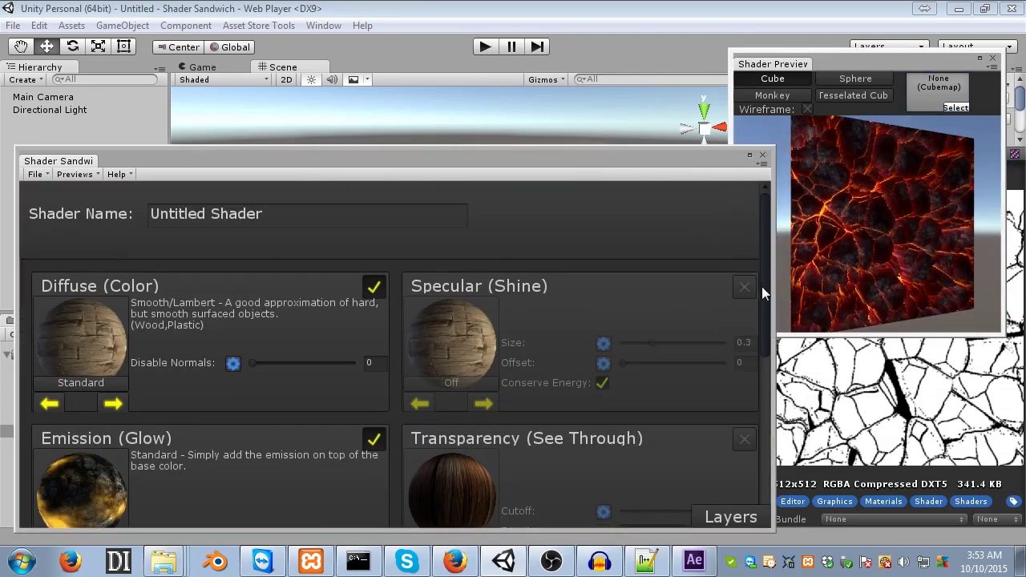
left_click_drag(771, 288, 769, 314)
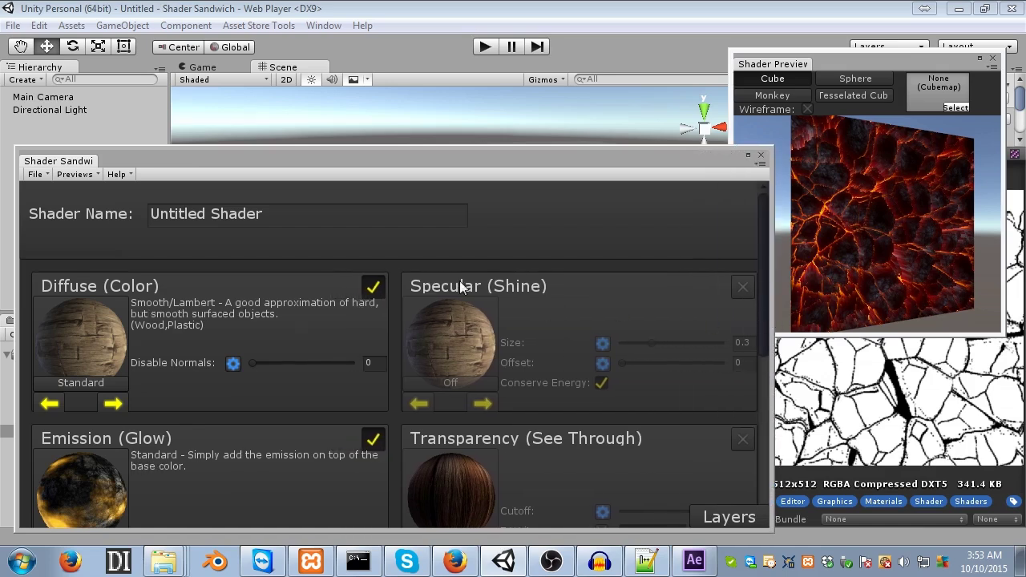
left_click_drag(806, 303, 893, 312)
left_click(576, 170)
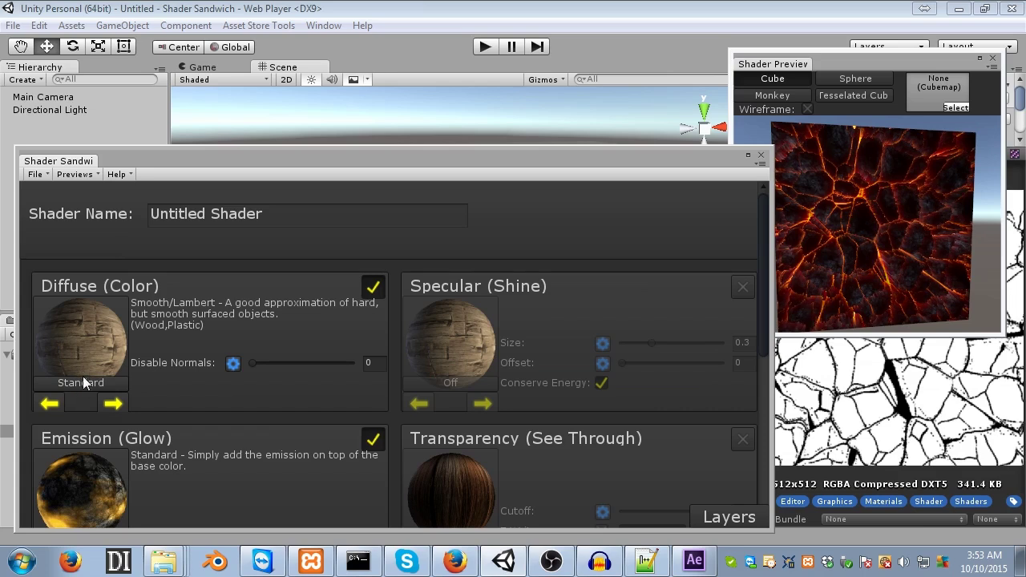
left_click(55, 403)
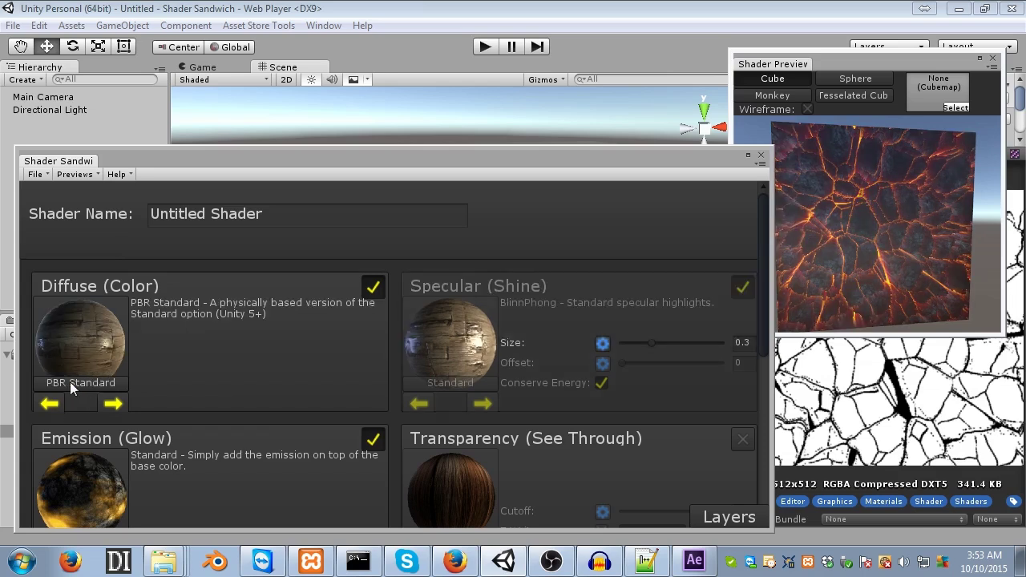
left_click_drag(771, 332, 736, 331)
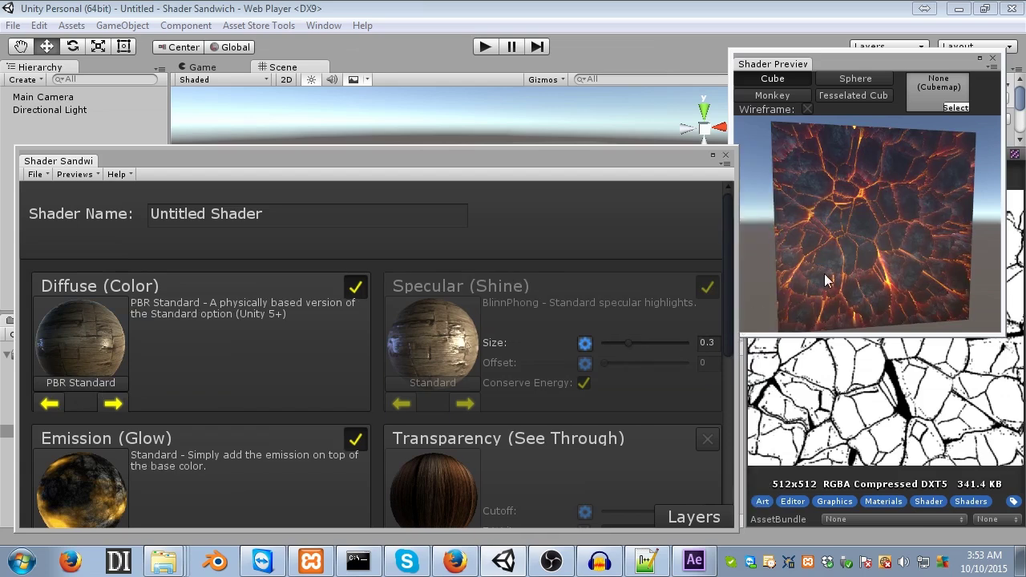
- Try a Specular size of 1, settle on 0.5, and compare the shine on the preview cube
left_click_drag(825, 272, 893, 290)
left_click(479, 274)
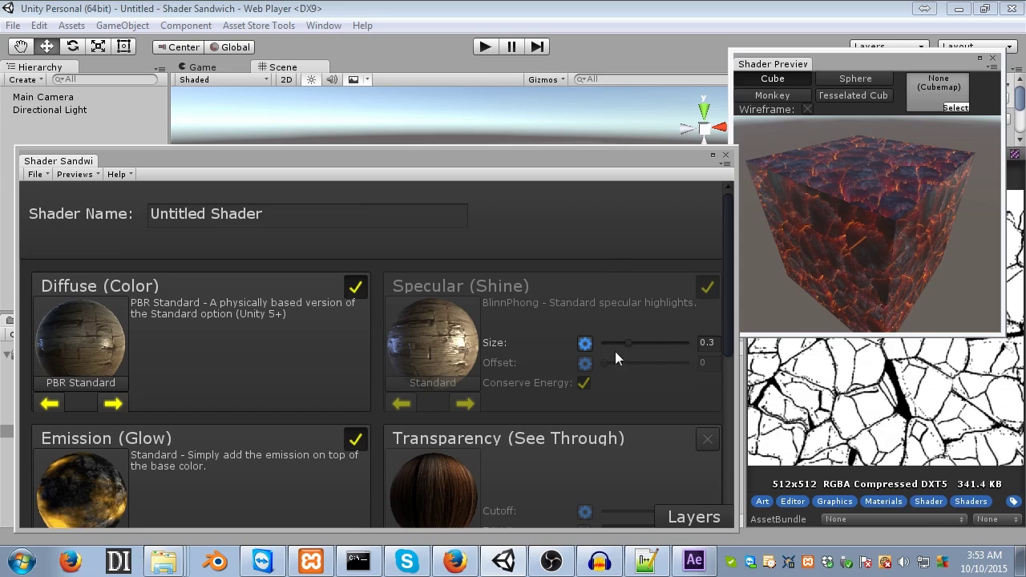
left_click_drag(630, 350, 657, 339)
left_click_drag(837, 300, 827, 266)
left_click_drag(656, 342, 730, 331)
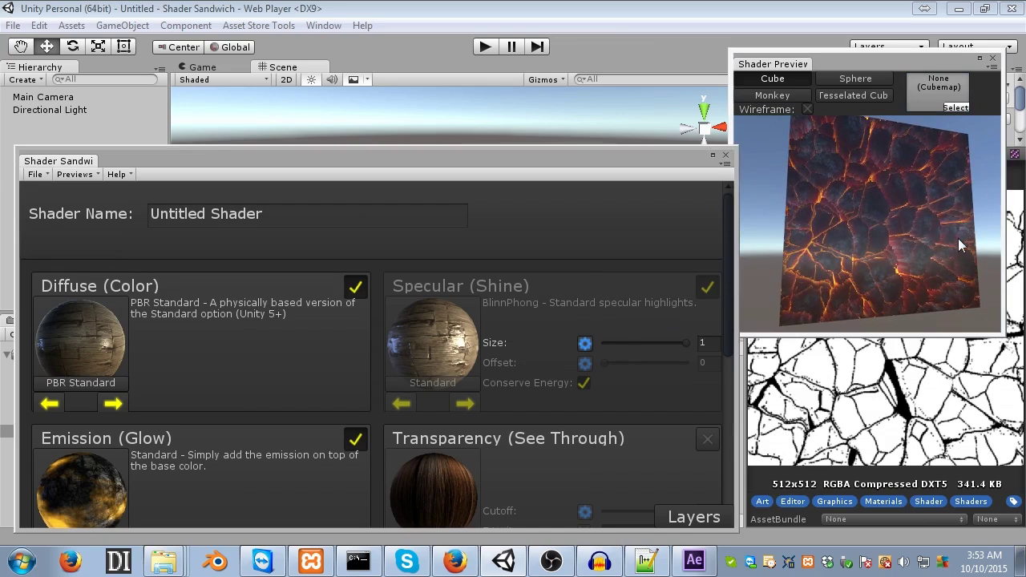
left_click_drag(957, 238, 943, 242)
left_click_drag(686, 337, 643, 353)
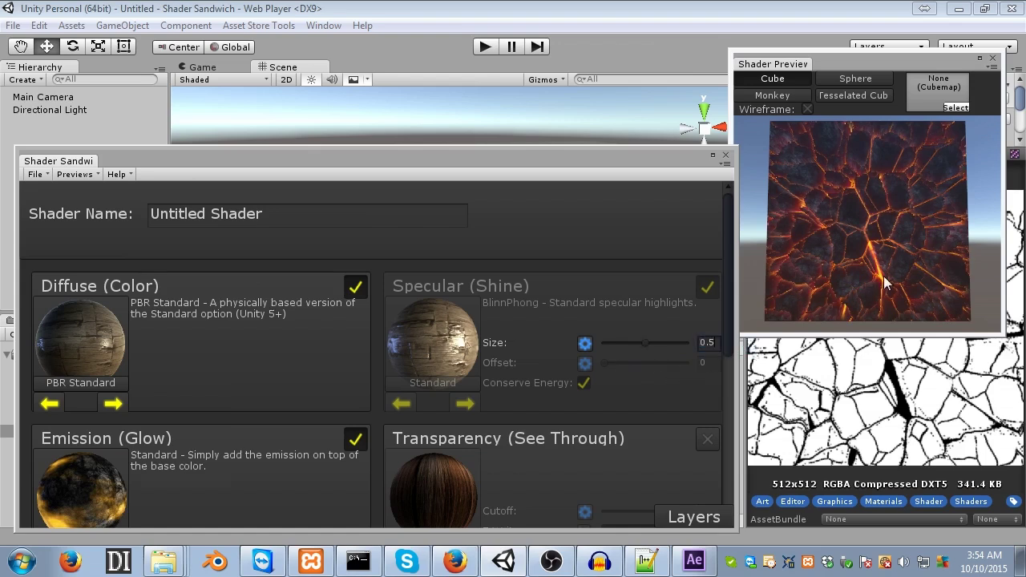
mouse_move(884, 281)
left_mouse_down()
mouse_move(868, 282)
mouse_move(912, 280)
mouse_move(903, 278)
left_mouse_up()
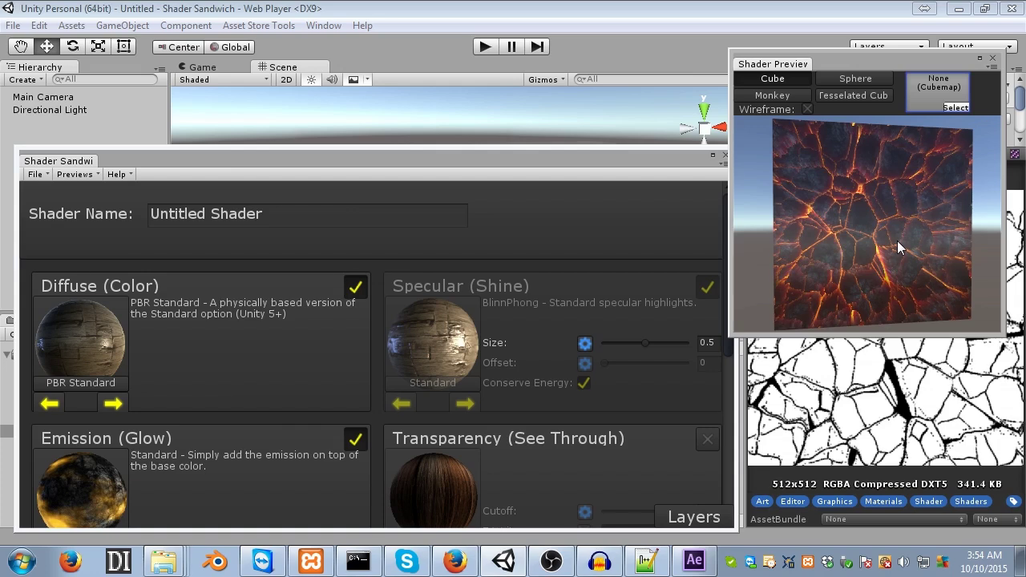
- Return to the layers view and examine the lava cube's shading and parallax depth from several angles and distances
left_click(689, 519)
left_click_drag(869, 283, 881, 242)
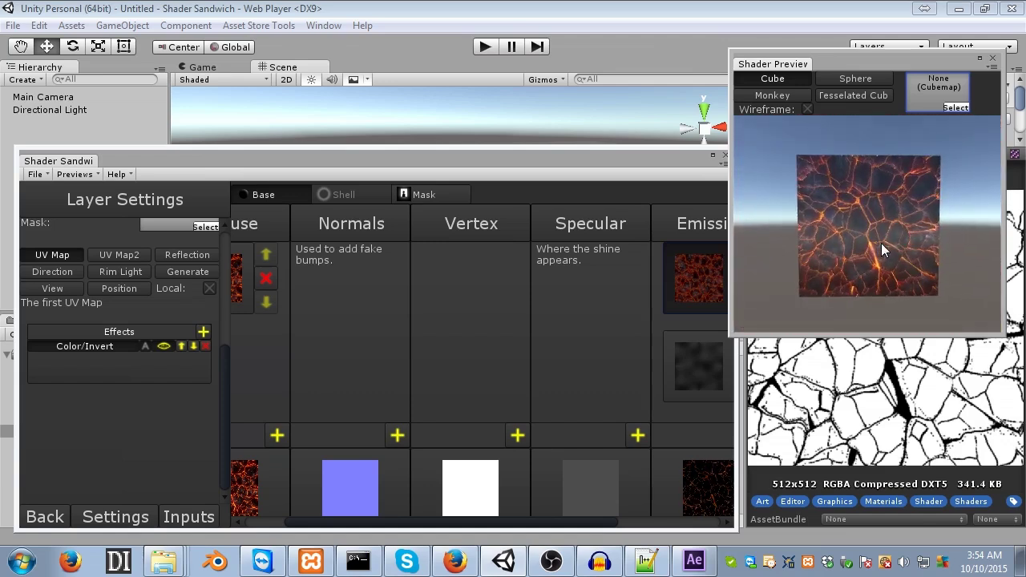
left_click(329, 276)
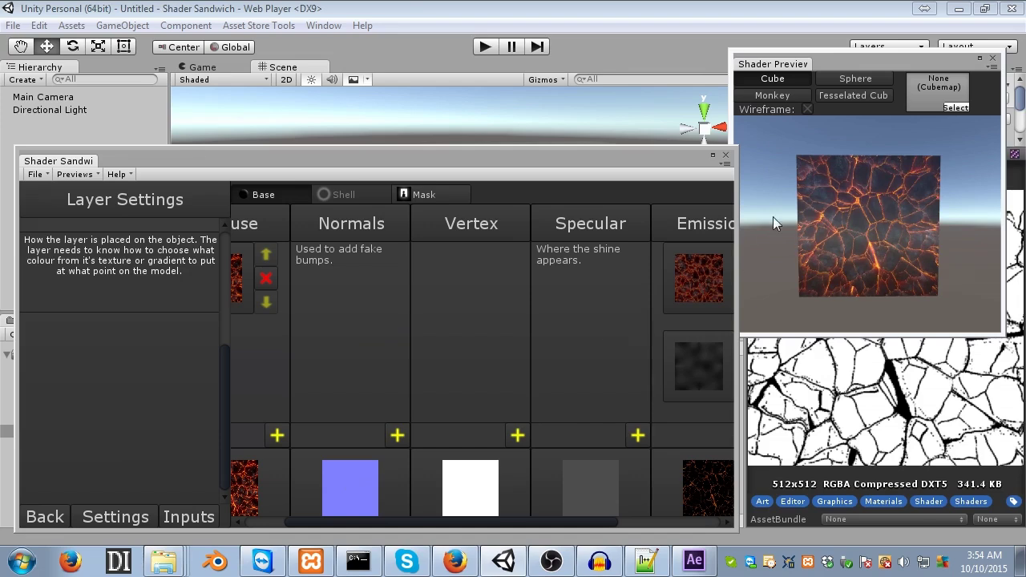
left_click_drag(772, 216, 836, 245)
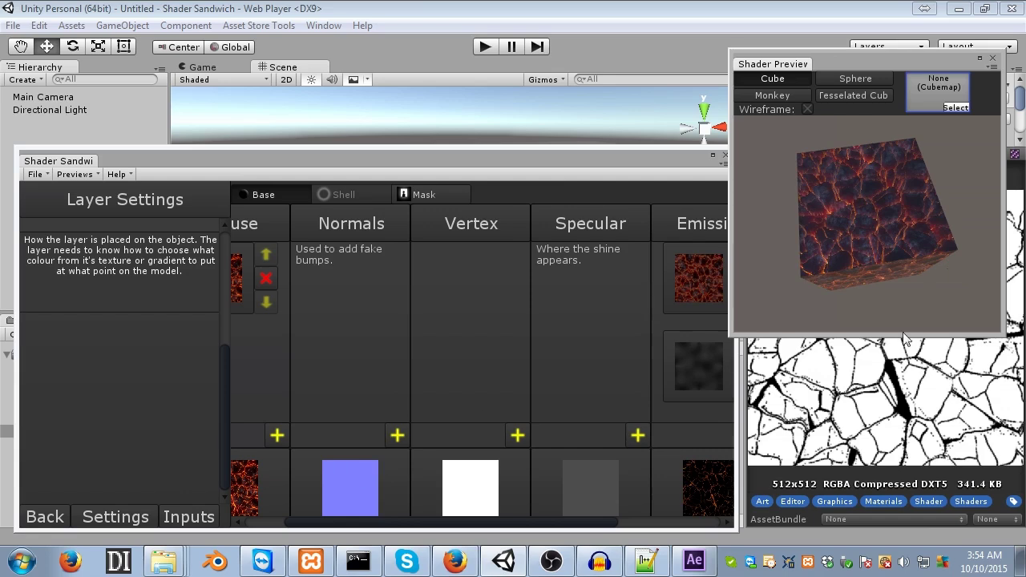
left_click_drag(889, 313, 873, 171)
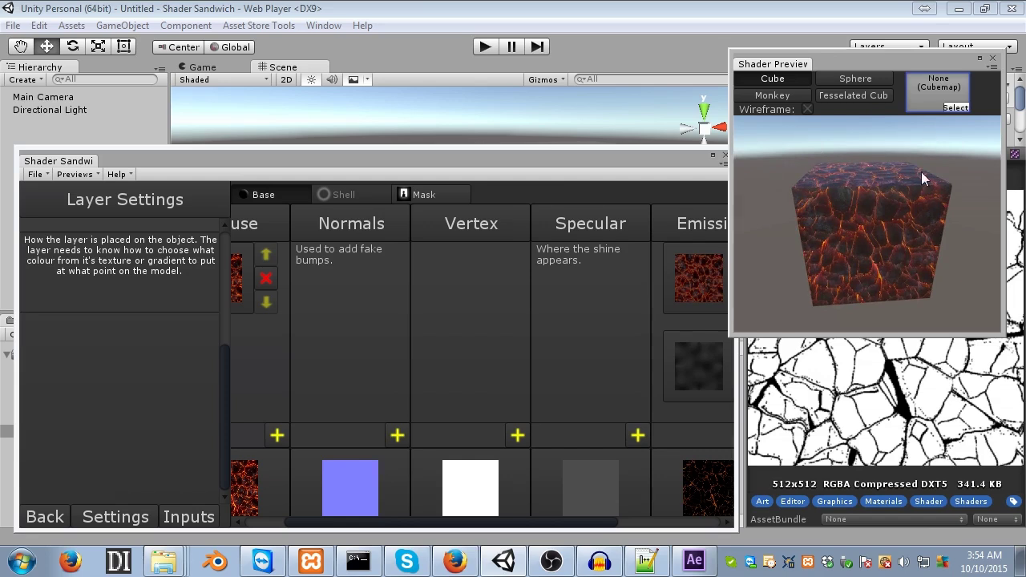
left_click_drag(920, 171, 813, 194)
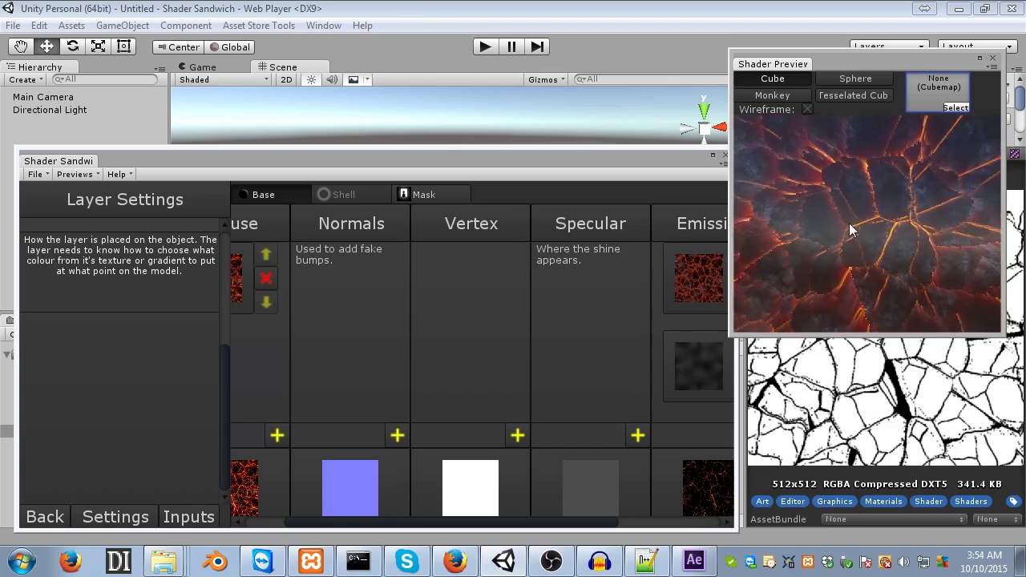
- Copy the Diffuse texture layer and paste it into the Normals channel
left_click(463, 520)
left_click_drag(463, 519, 423, 521)
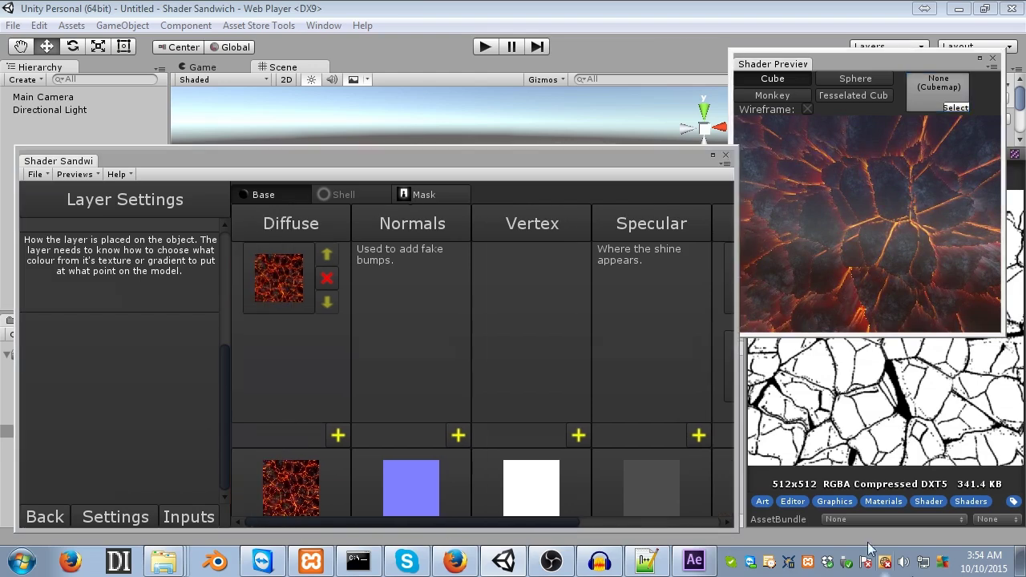
left_click(283, 291)
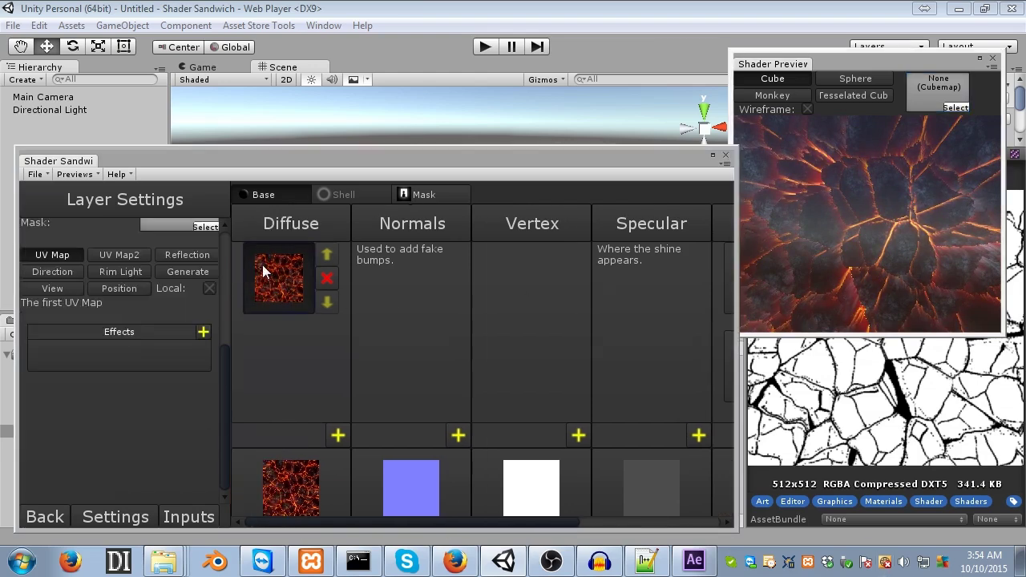
right_click(263, 266)
left_click(282, 278)
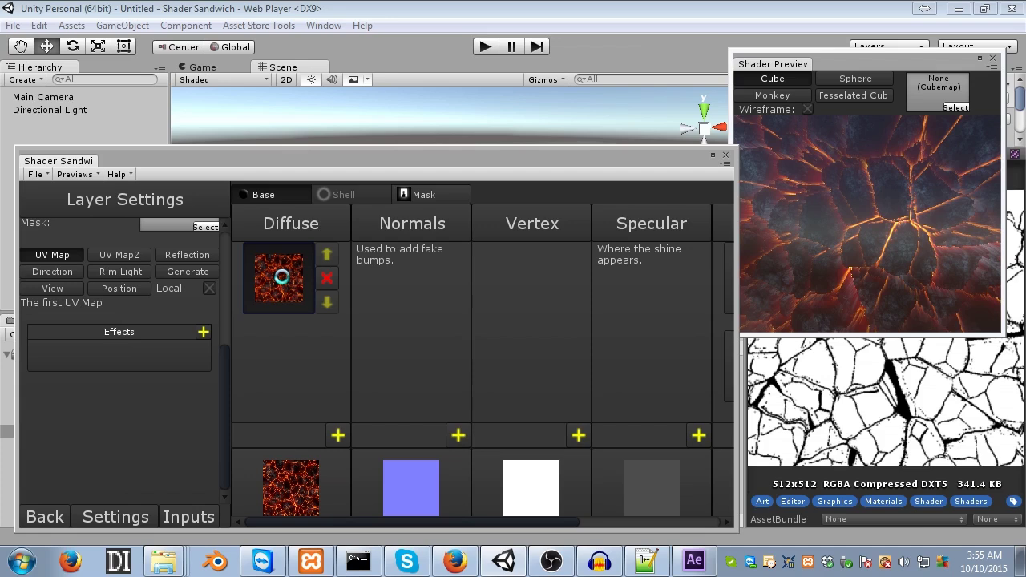
right_click(392, 272)
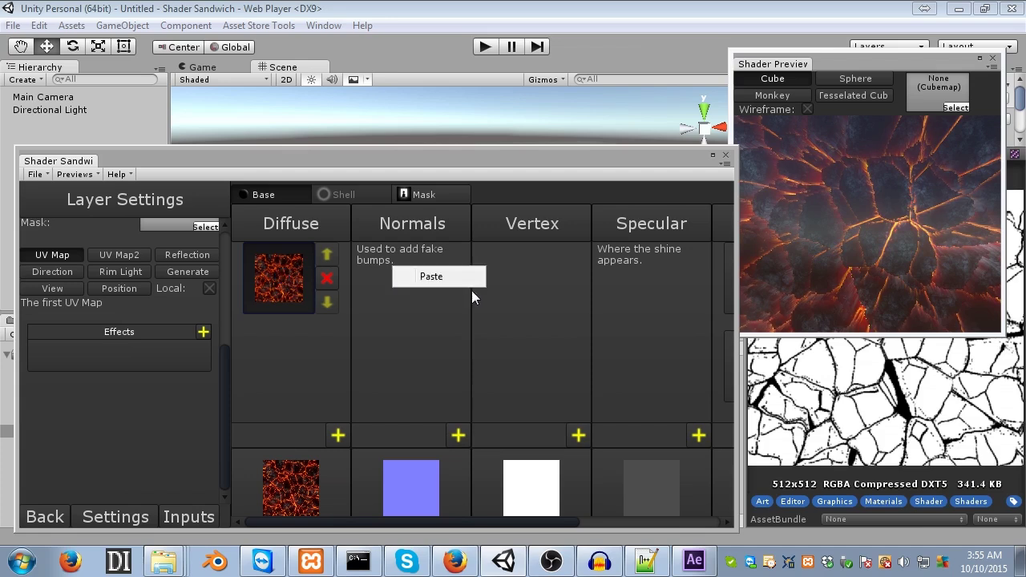
left_click(432, 277)
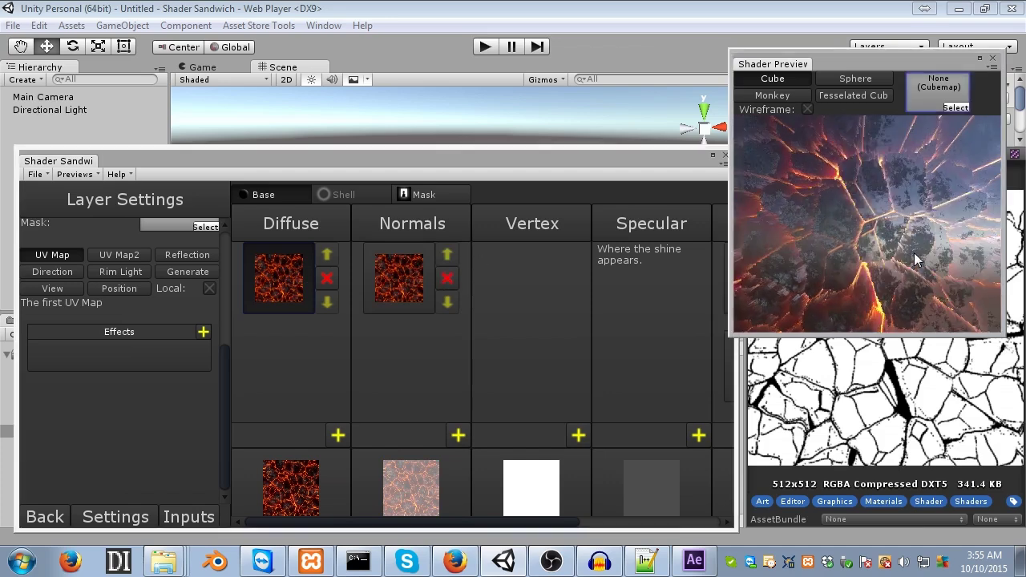
left_click_drag(913, 253, 879, 270)
- Add a Conversion Normal Map effect to the Normals layer and check the surface bumps on the cube
left_click(405, 274)
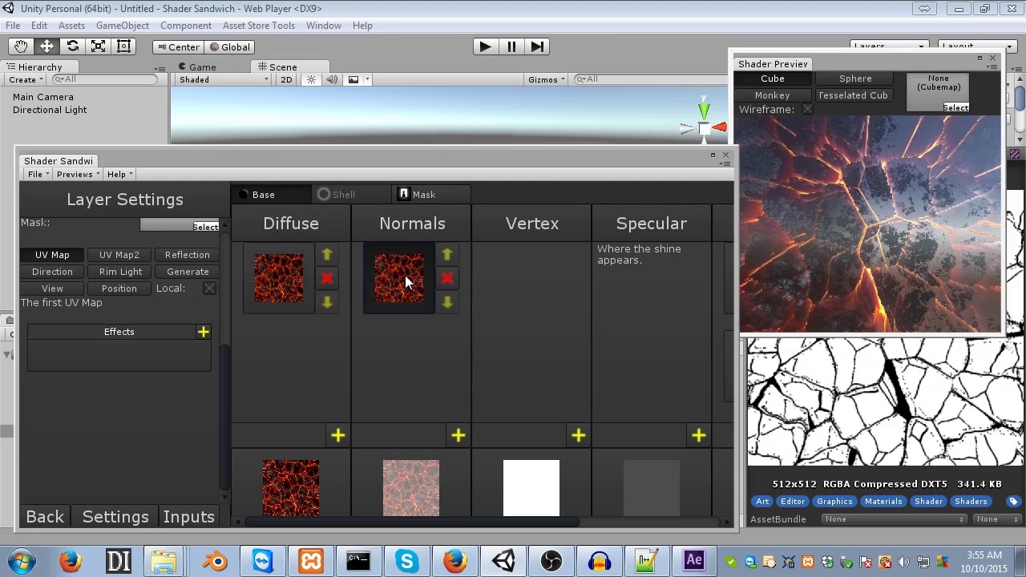
left_click(808, 153)
scroll(807, 151, "down", 2)
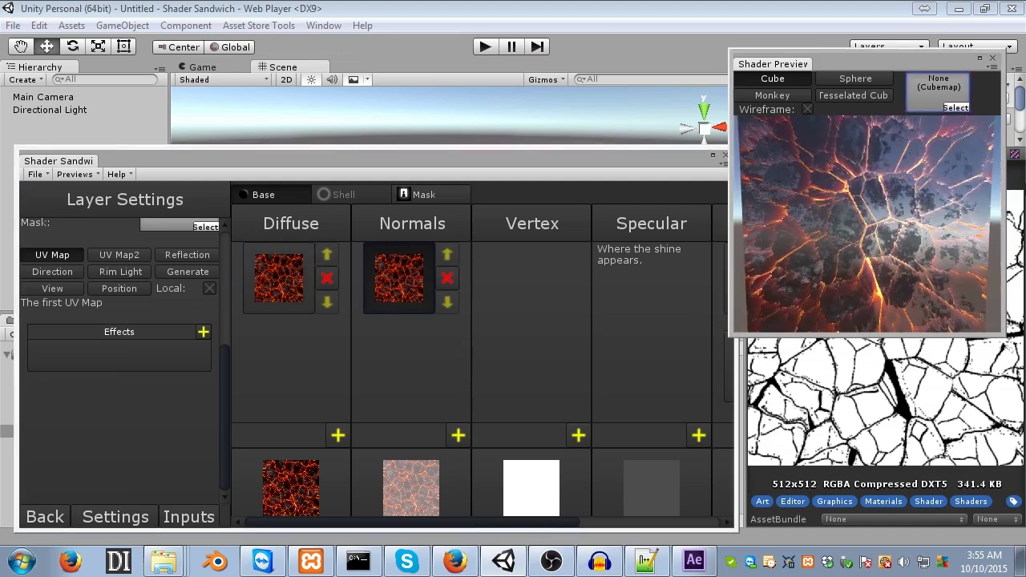
left_click(207, 334)
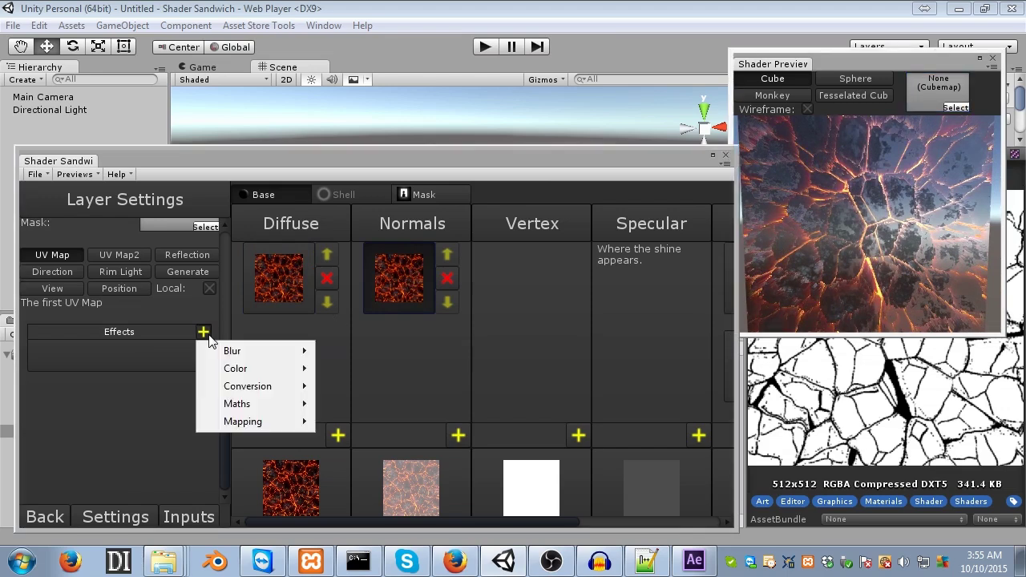
mouse_move(225, 396)
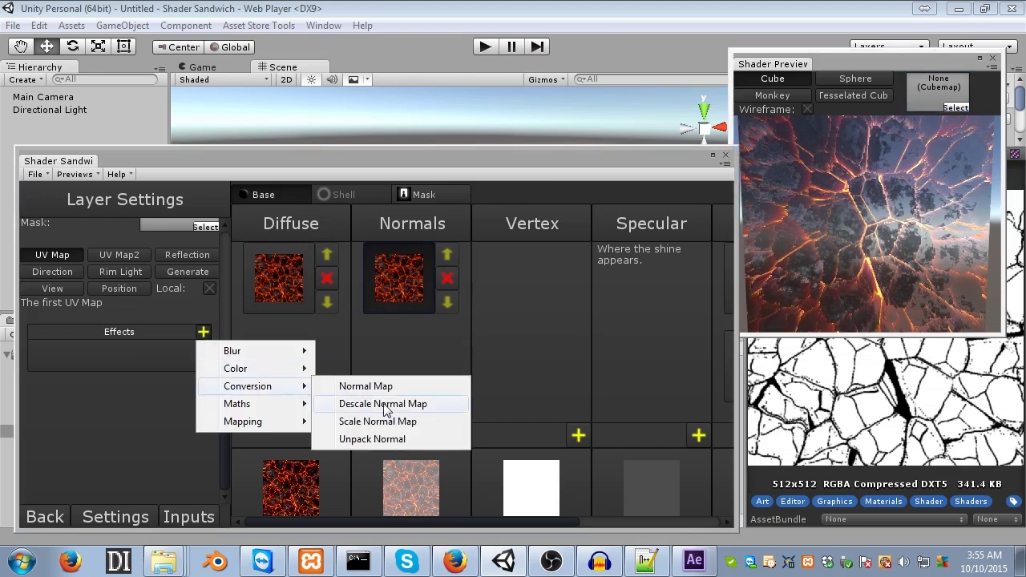
left_click(366, 386)
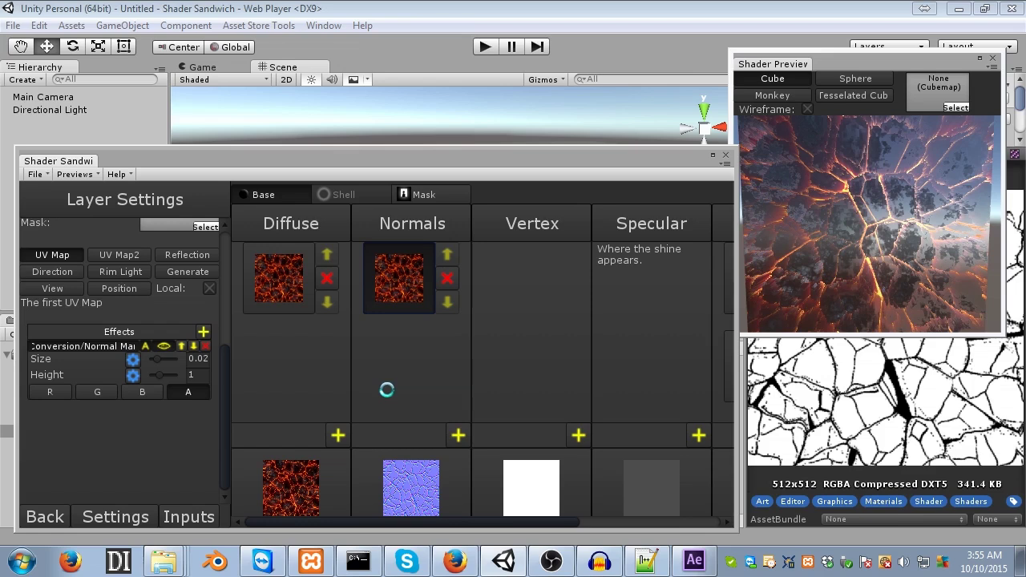
left_click_drag(909, 244, 884, 222)
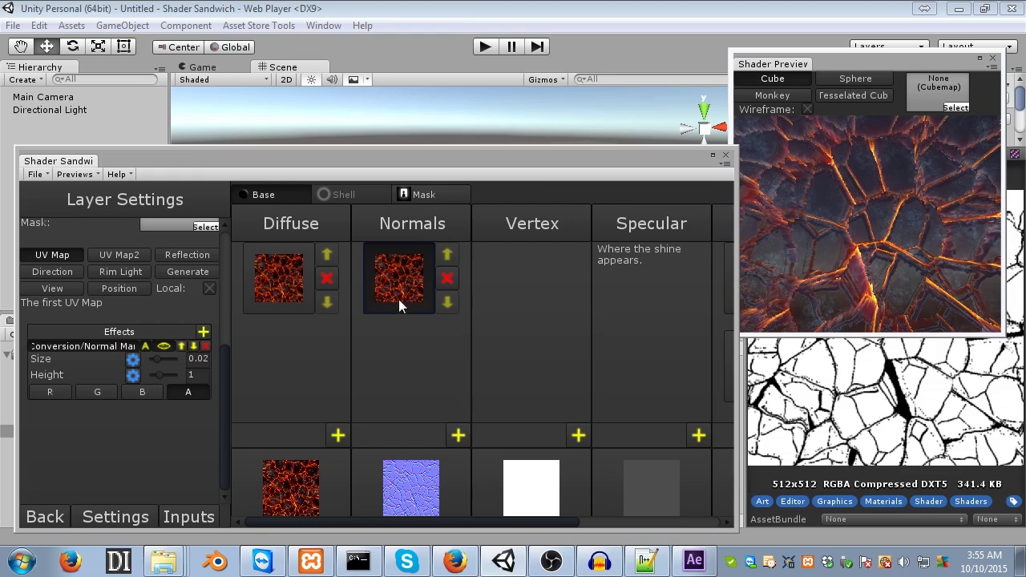
- Compare the bumps at a normal map height of 0, and set the effect's height to 1.3
left_click_drag(157, 376, 138, 382)
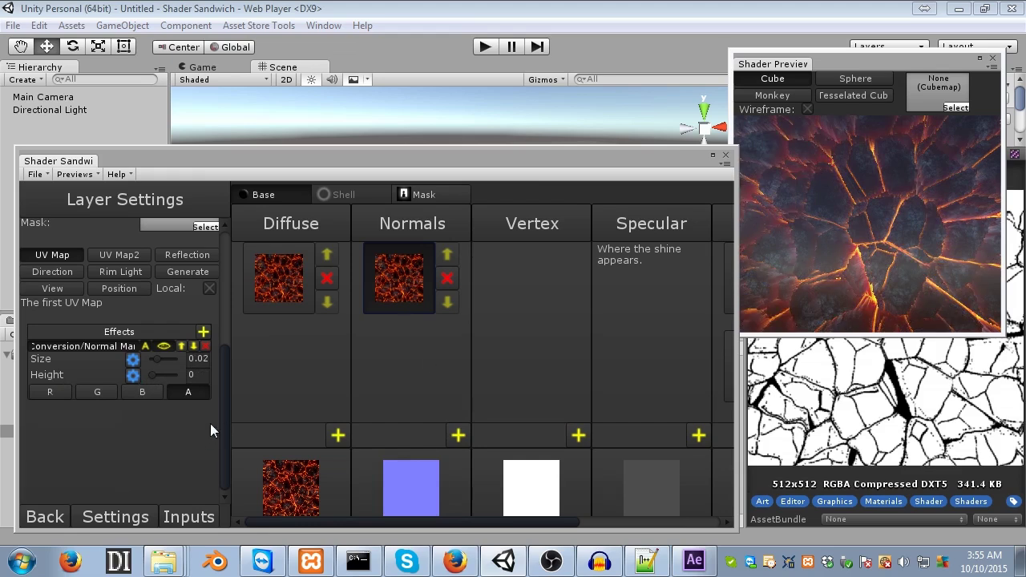
left_click_drag(201, 375, 182, 375)
type("1.3")
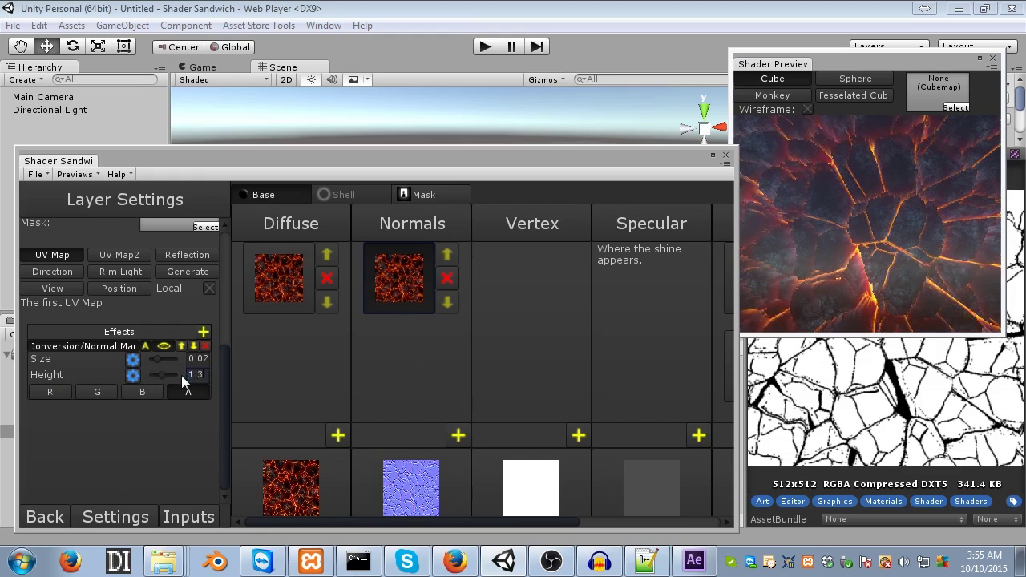
left_click(850, 233)
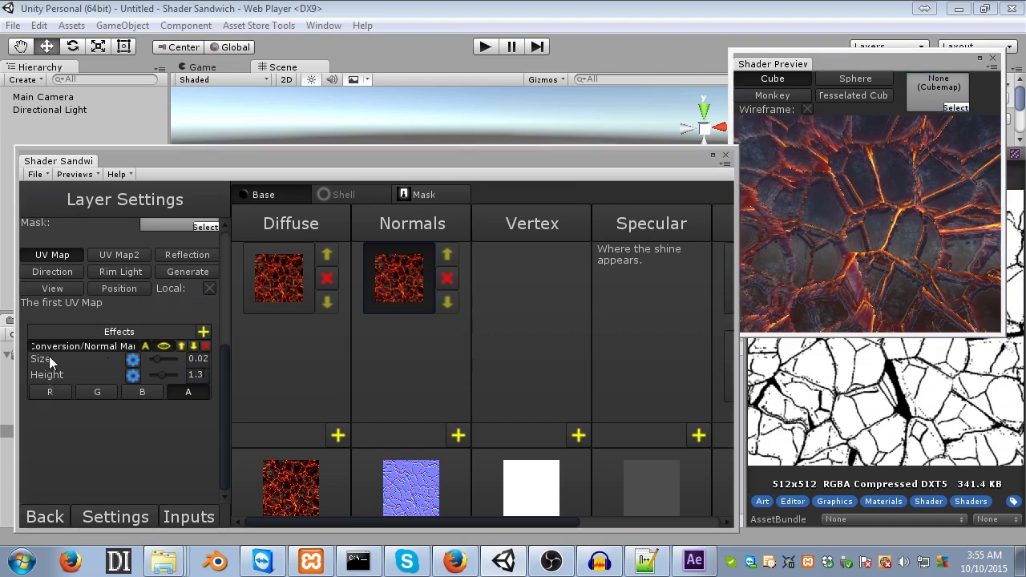
- Try a Normal Map effect size of 12 and settle on 0.01
left_click(200, 358)
type("12")
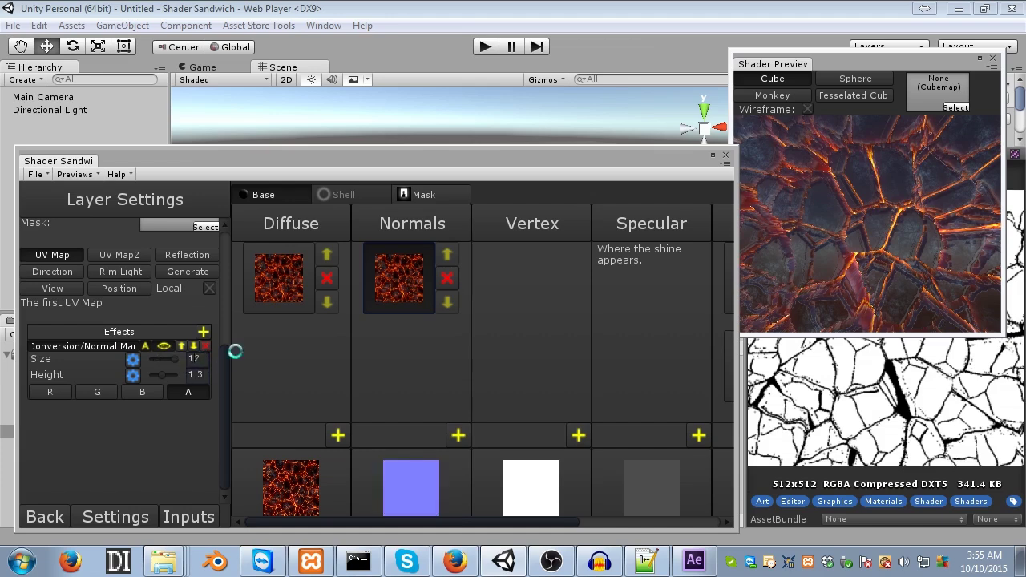
key("BackSpace")
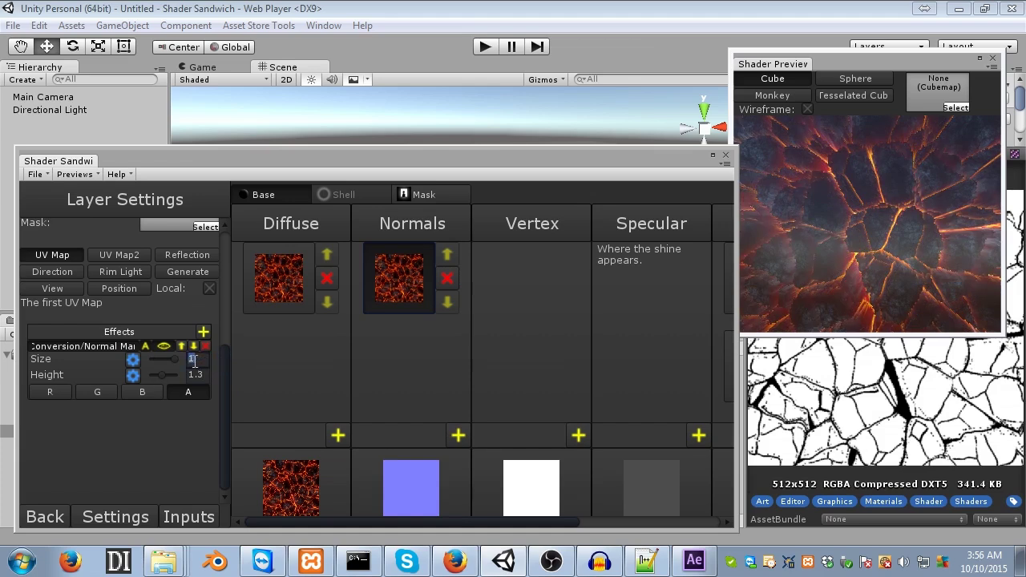
left_click_drag(194, 359, 178, 359)
type("0.01")
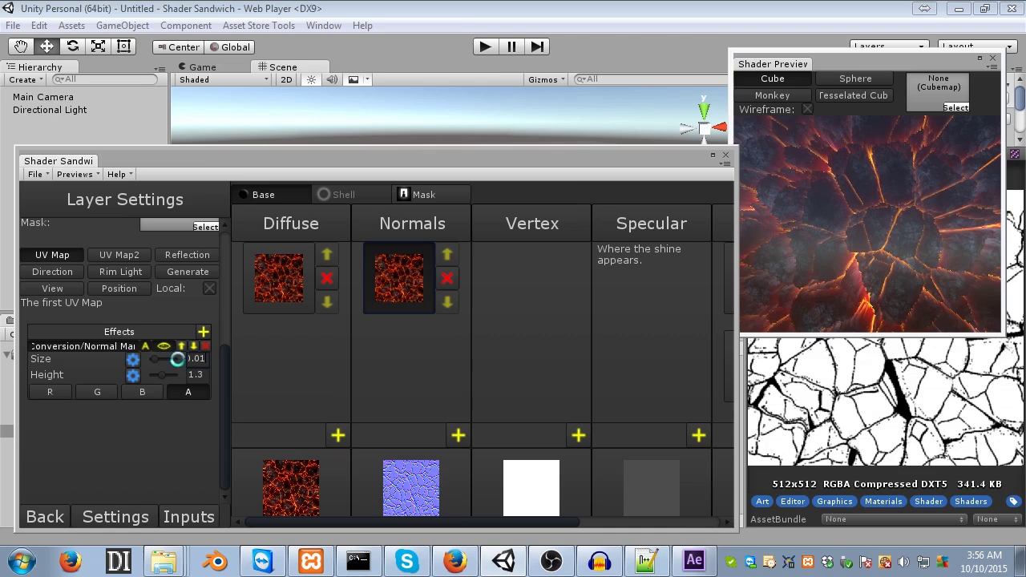
- Examine how the normal-mapped cracks catch the light while turning the preview cube to different angles
left_click_drag(892, 271, 954, 230)
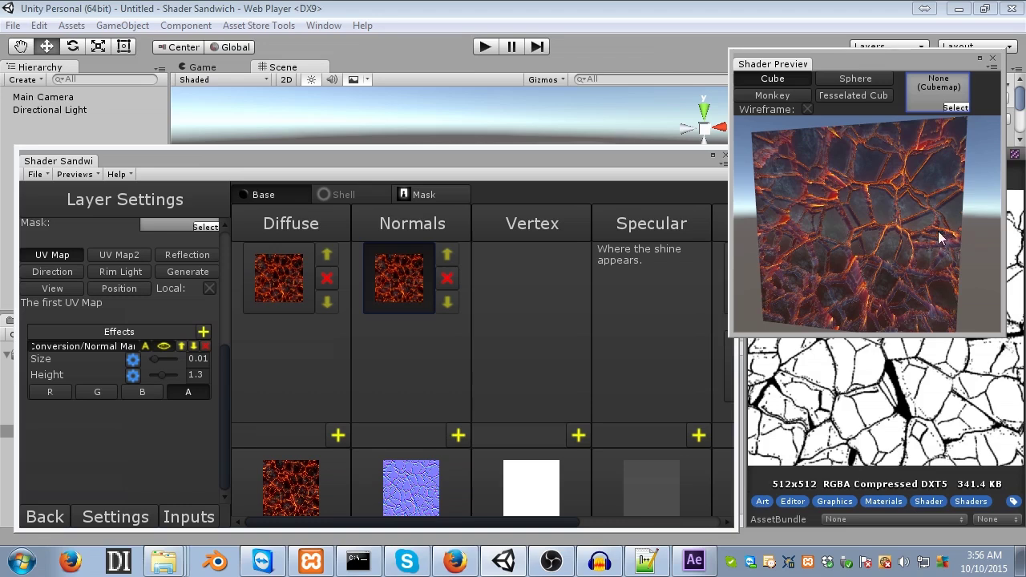
left_click_drag(887, 238, 953, 221)
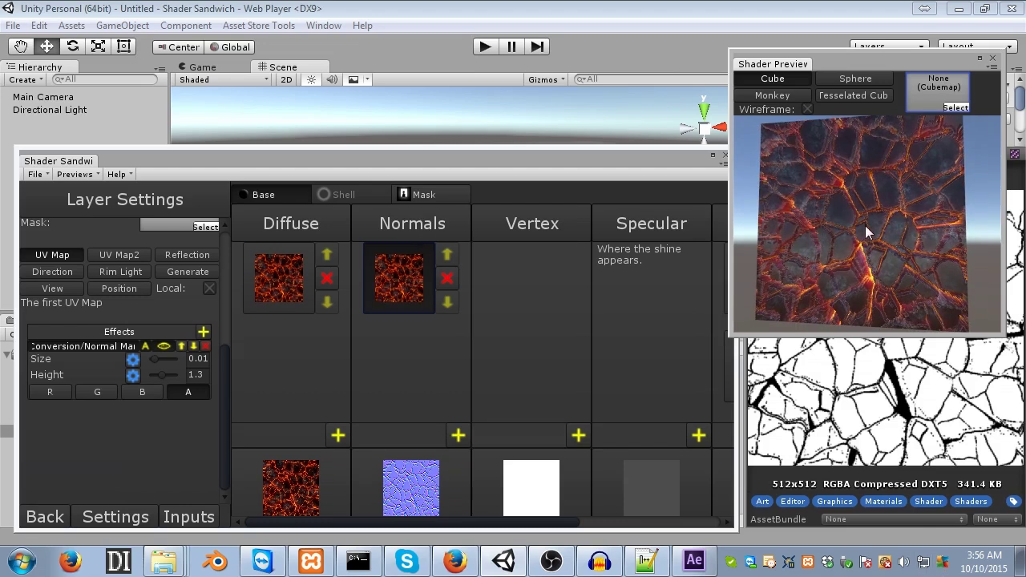
left_click_drag(865, 225, 930, 233)
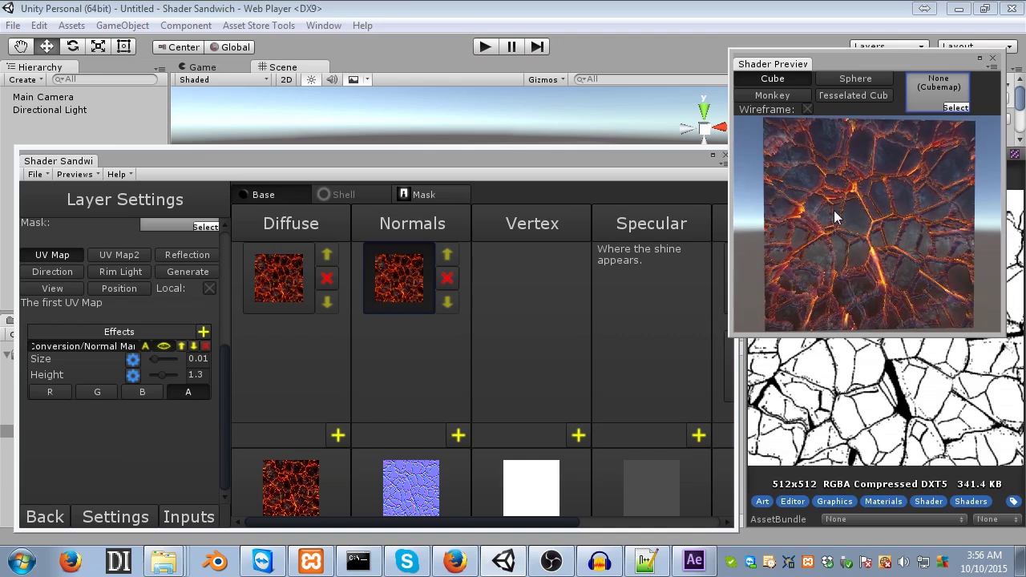
left_click_drag(850, 212, 902, 222)
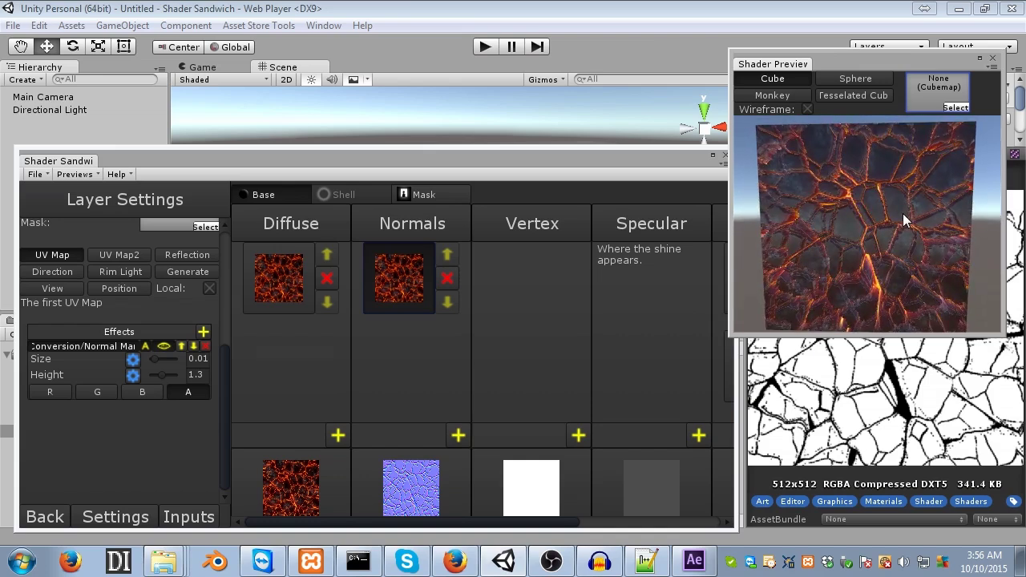
left_click_drag(843, 203, 905, 193)
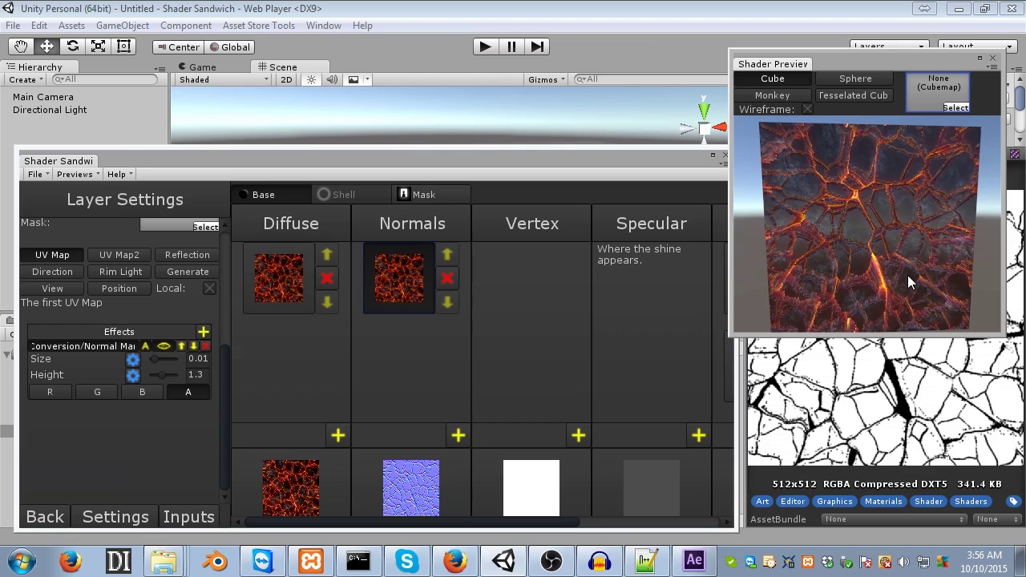
left_click_drag(908, 282, 913, 199)
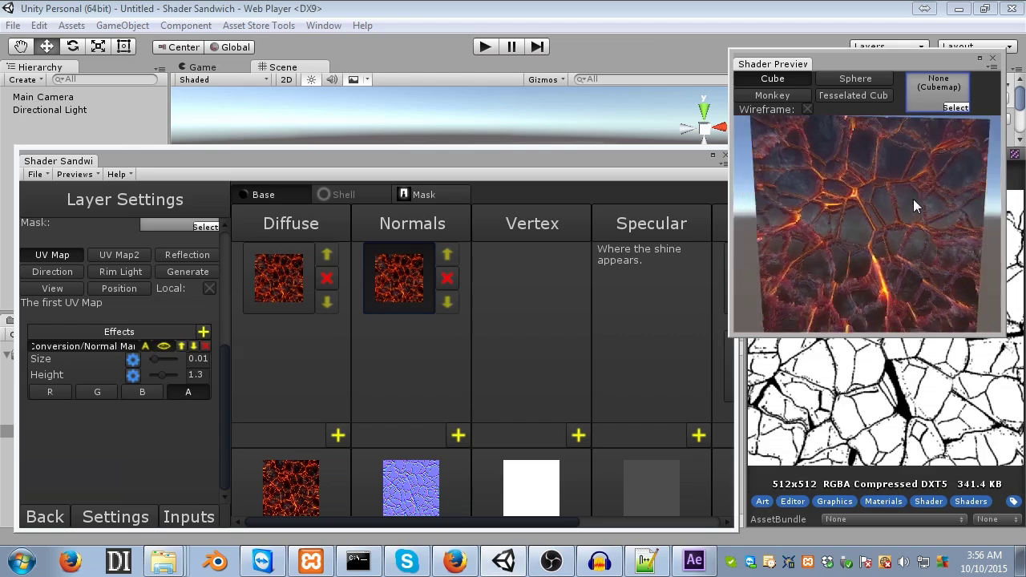
- Add a plain color layer on top of the Diffuse texture and make it black (RGB 0, 0, 0)
left_click(338, 435)
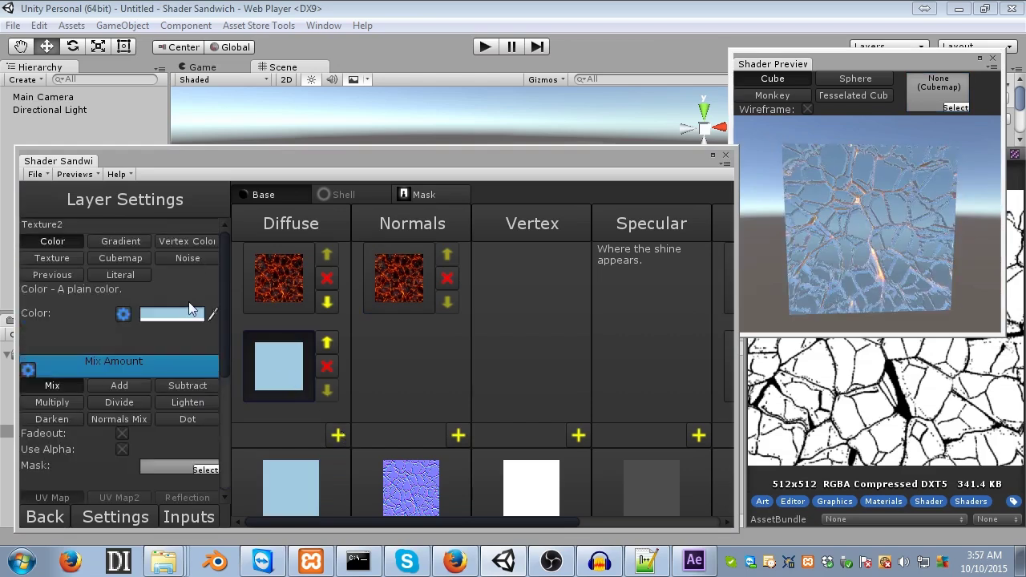
left_click(190, 314)
left_click_drag(633, 313, 534, 412)
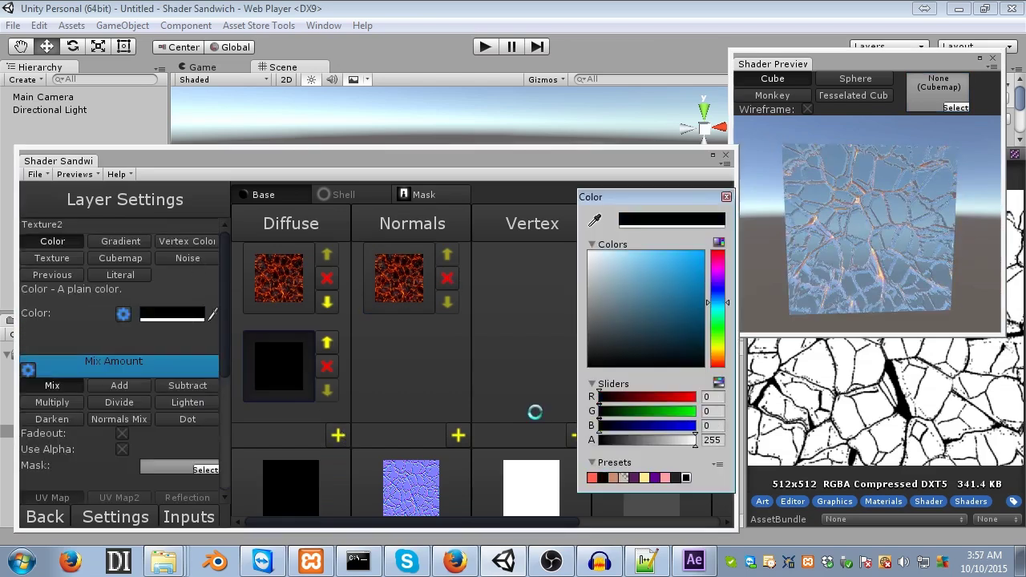
left_click(916, 256)
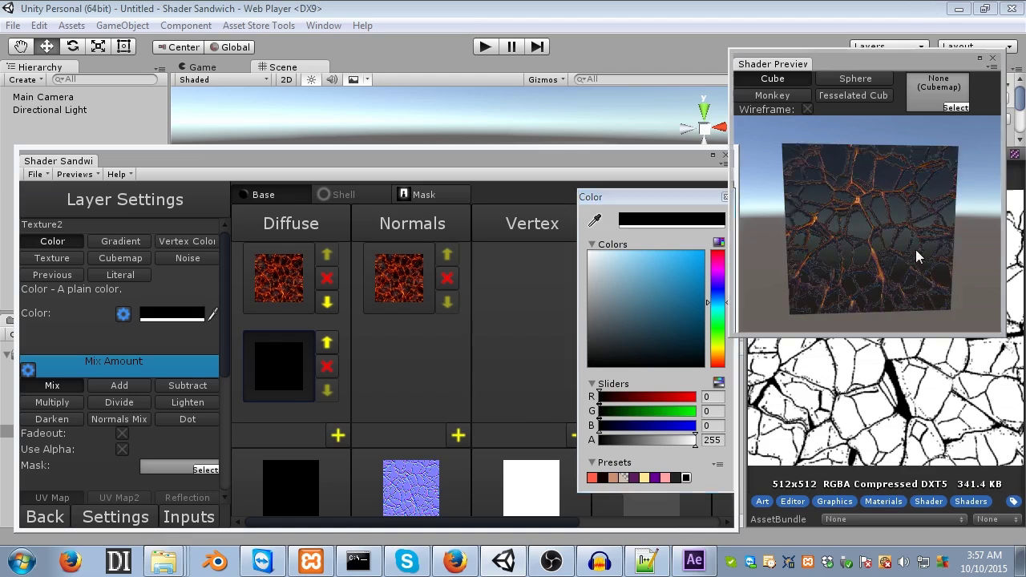
- Delete the plain black color layer from the Diffuse channel so only the lava texture layer remains
left_click_drag(882, 265, 964, 223)
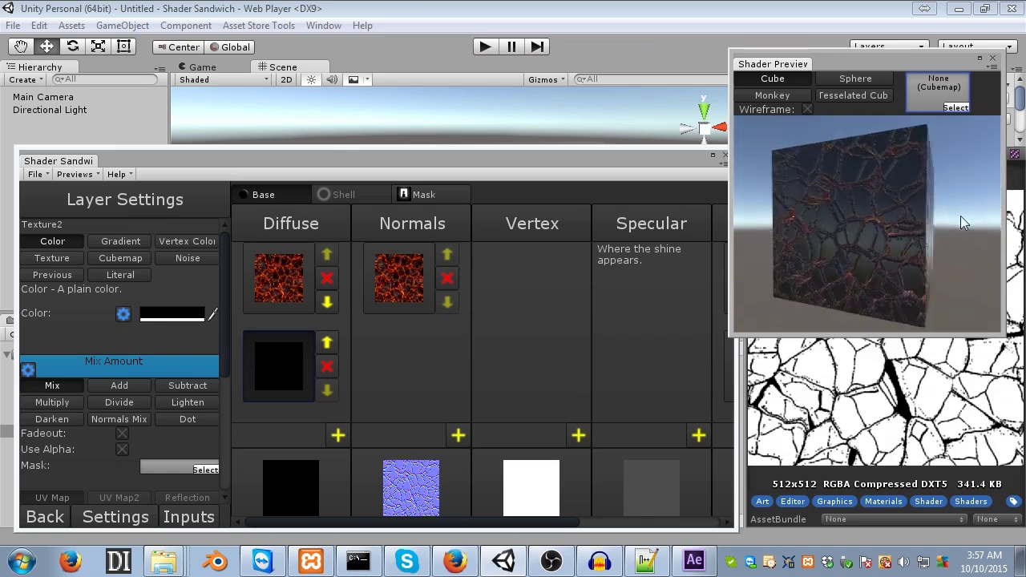
left_click(340, 367)
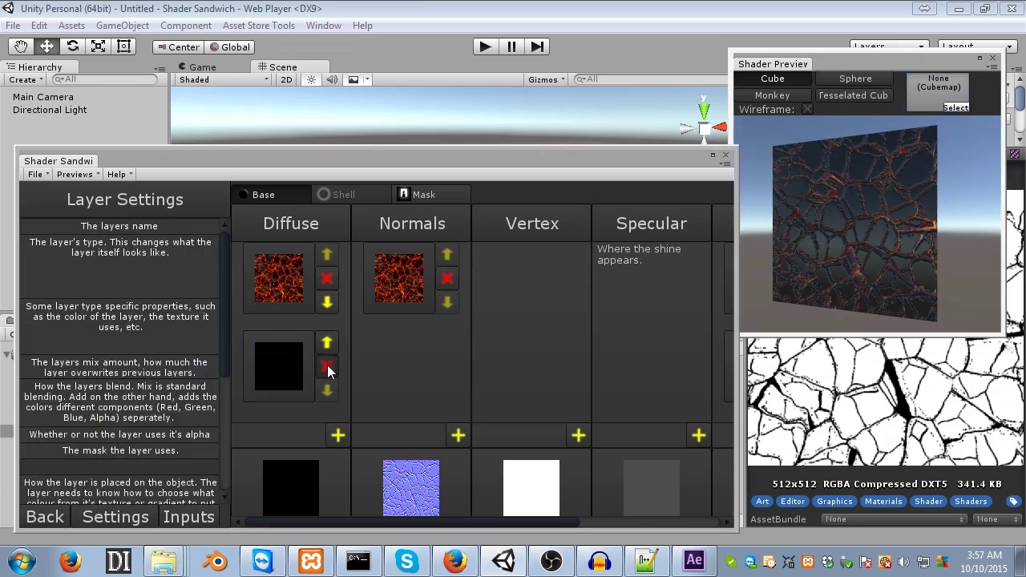
left_click(326, 367)
left_click_drag(924, 322, 902, 307)
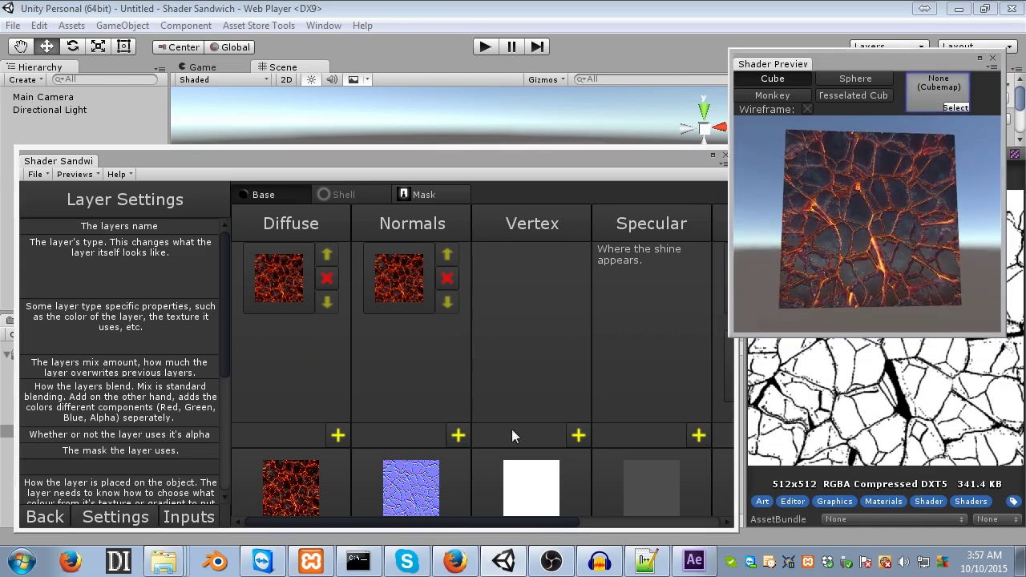
- Review the mapping offset on the Emission noise layer, and add a Mapping Offset effect to the Diffuse texture layer
left_click_drag(474, 520, 713, 484)
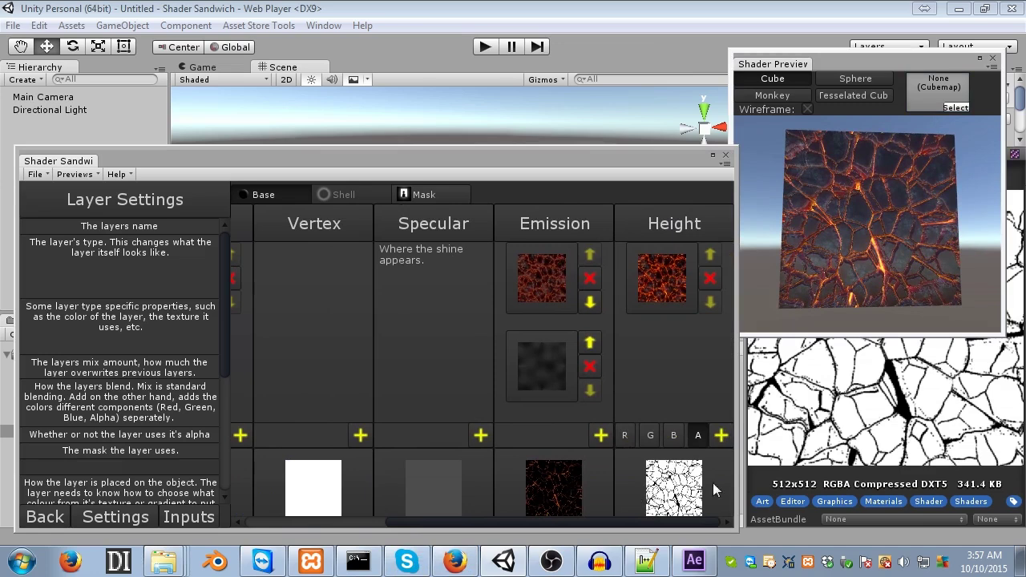
left_click(666, 300)
left_click(541, 365)
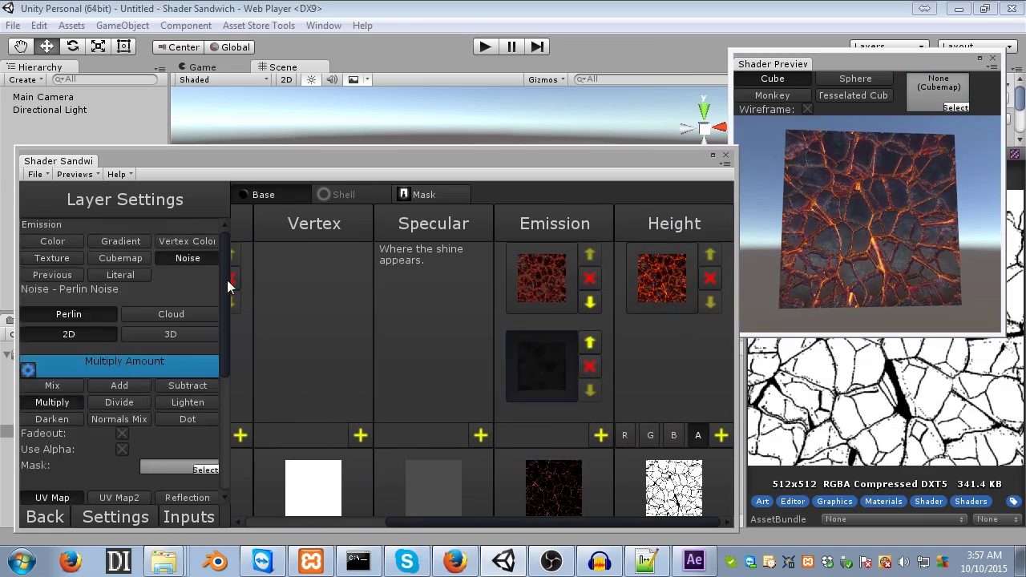
left_click_drag(228, 282, 161, 459)
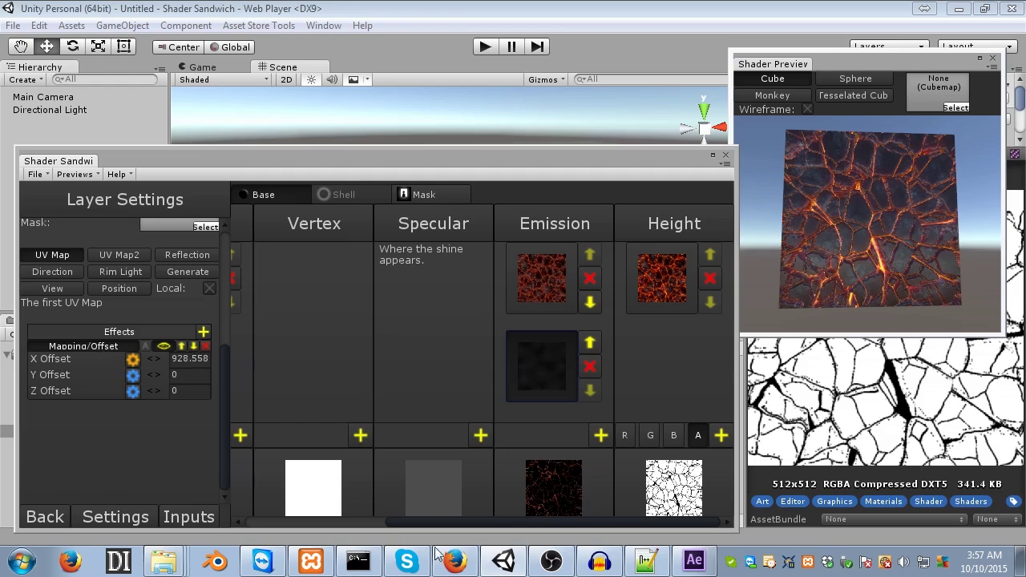
left_click_drag(520, 522, 313, 560)
left_click(257, 274)
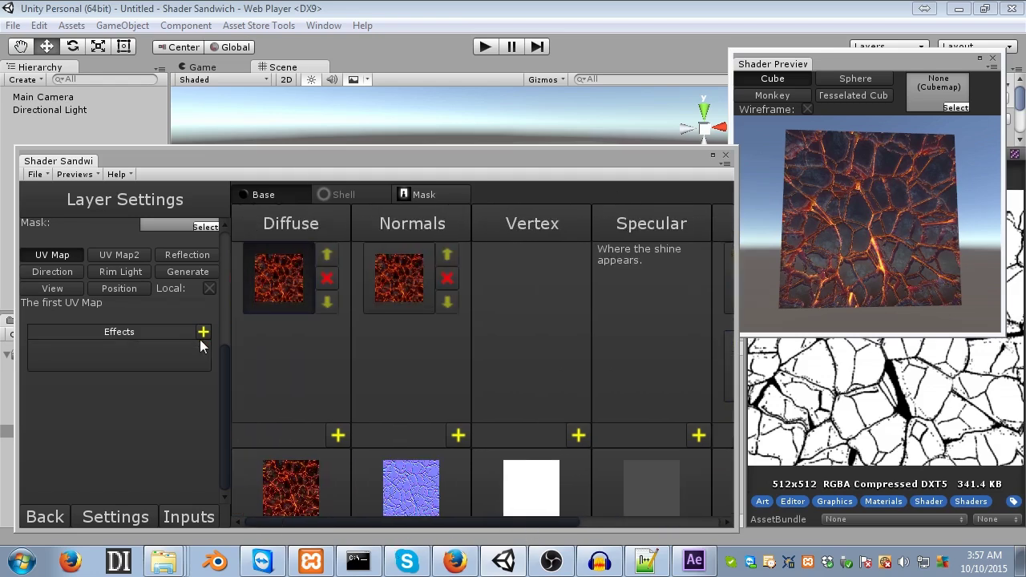
left_click(203, 331)
mouse_move(273, 421)
left_click(347, 439)
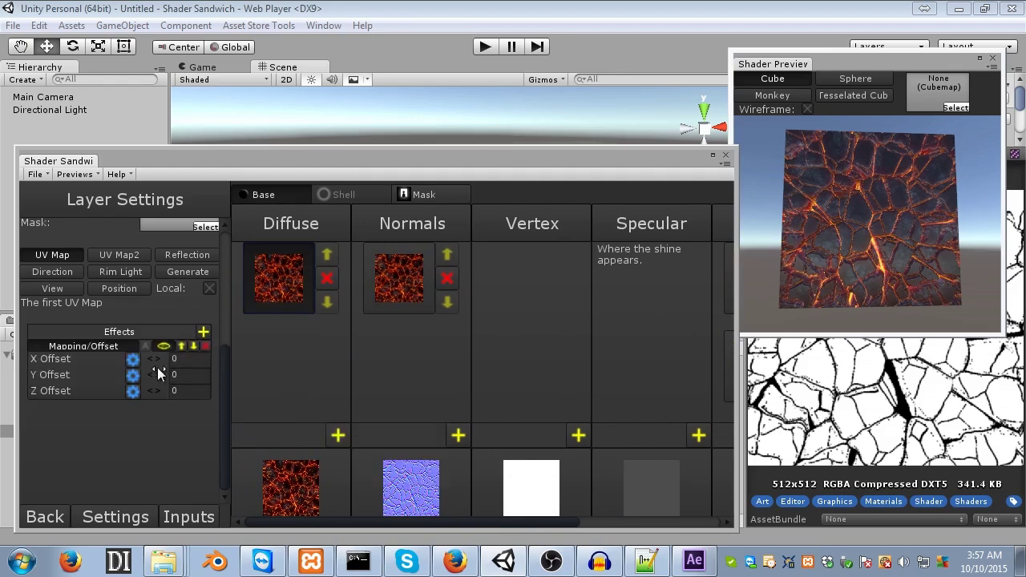
- Link the Diffuse layer's X Offset to the X Offset of the Float: Emission input and check the preview cube
left_click(134, 361)
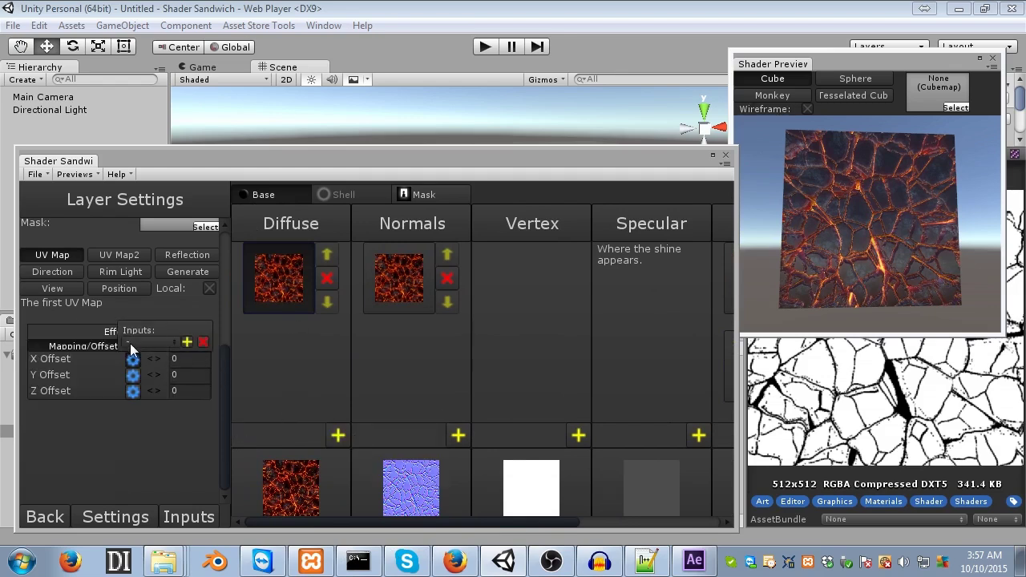
left_click(142, 343)
mouse_move(149, 377)
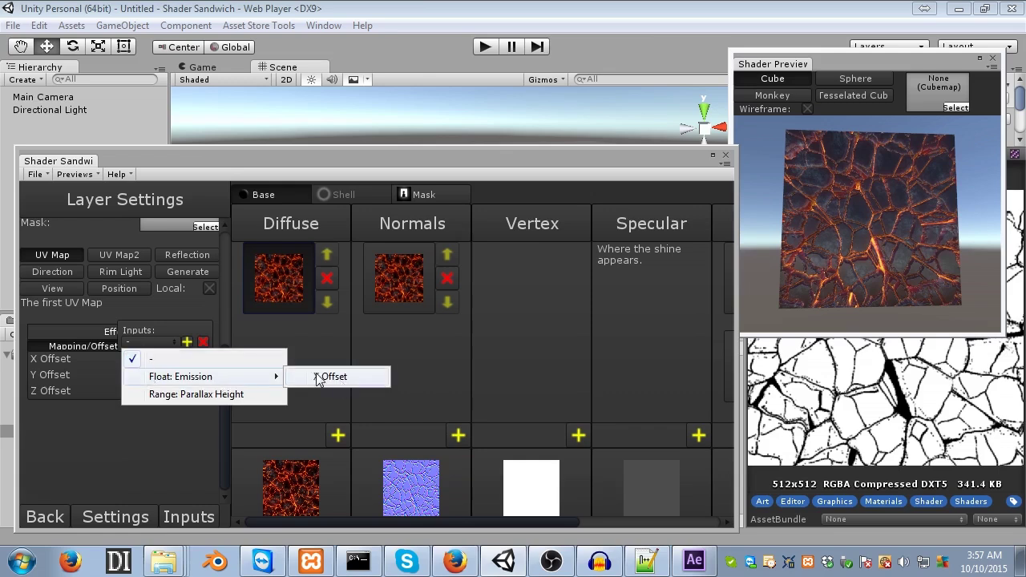
left_click(329, 376)
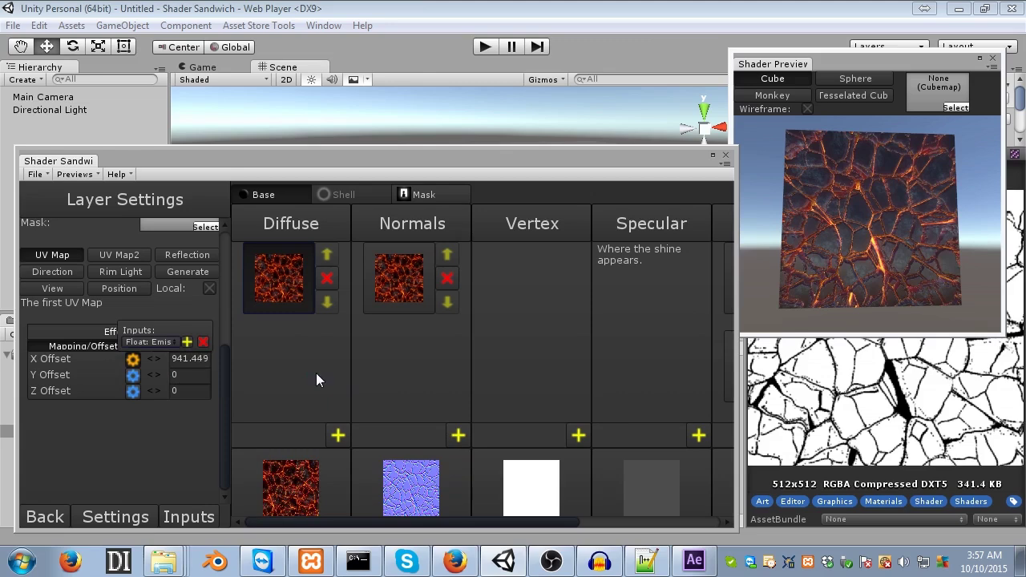
left_click_drag(807, 235, 818, 250)
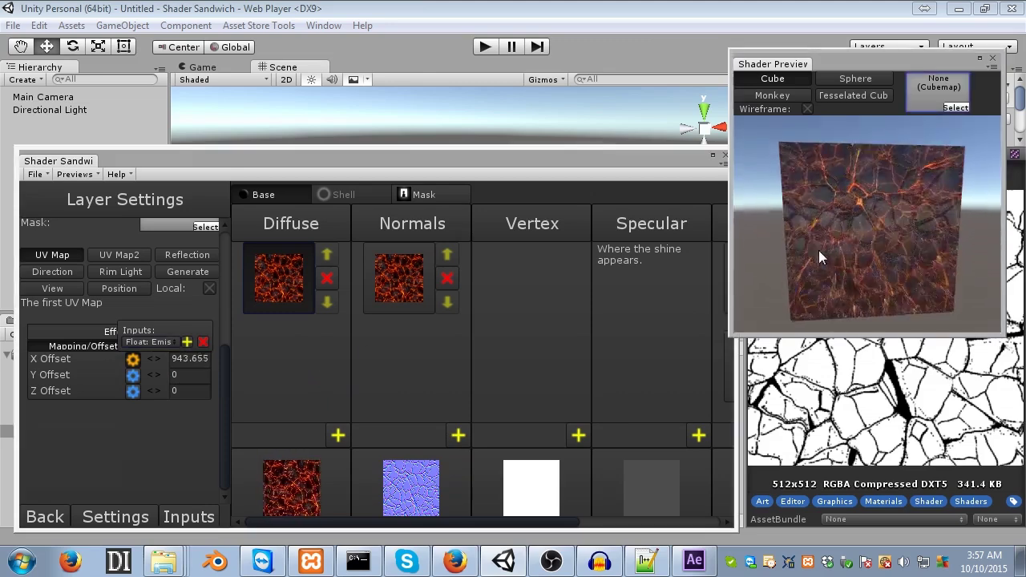
- Add a Mapping Offset effect to the Normals texture layer and link its X Offset to the Float: Emission input
left_click(411, 272)
left_click(203, 332)
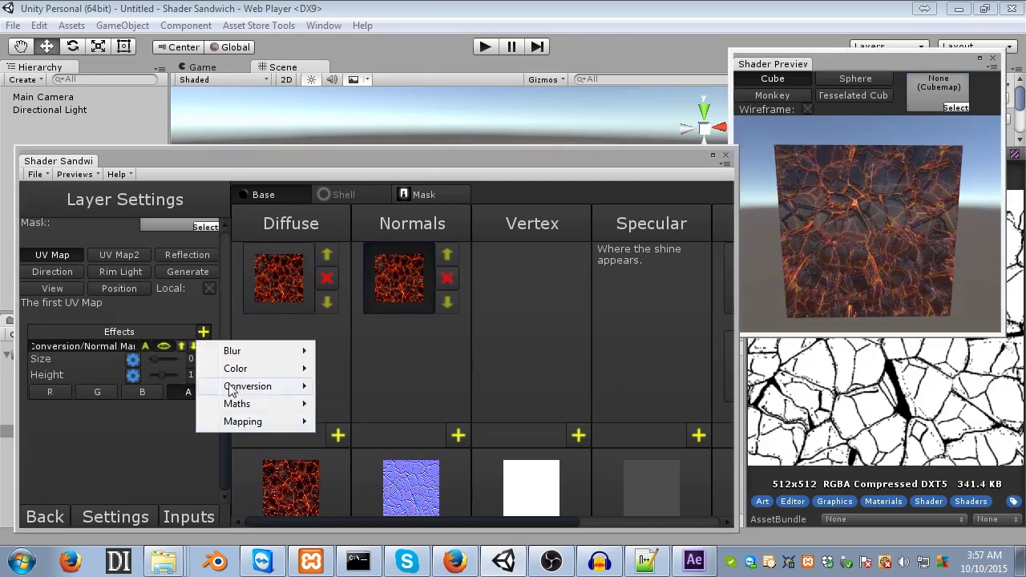
mouse_move(241, 419)
left_click(353, 440)
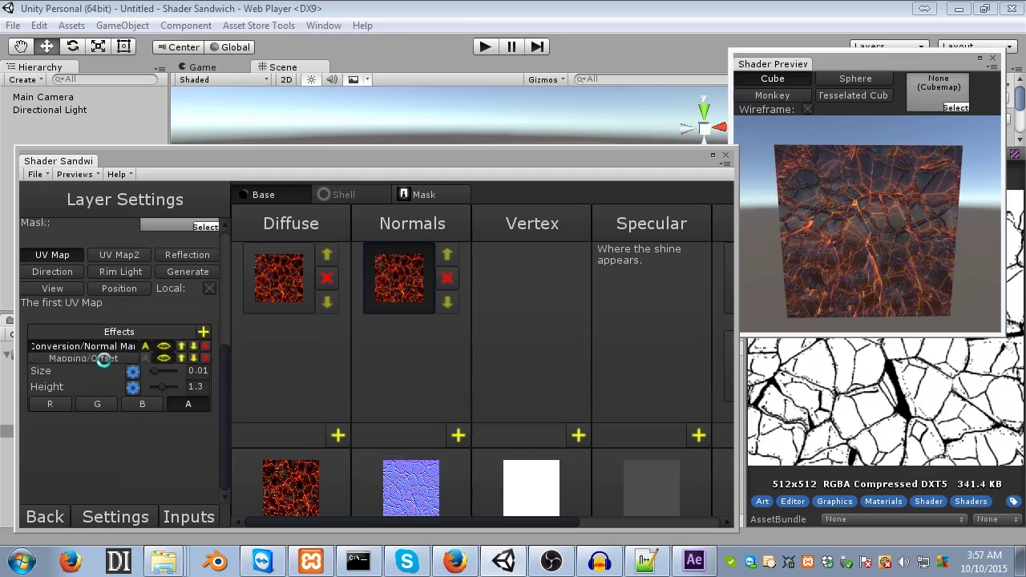
left_click(160, 371)
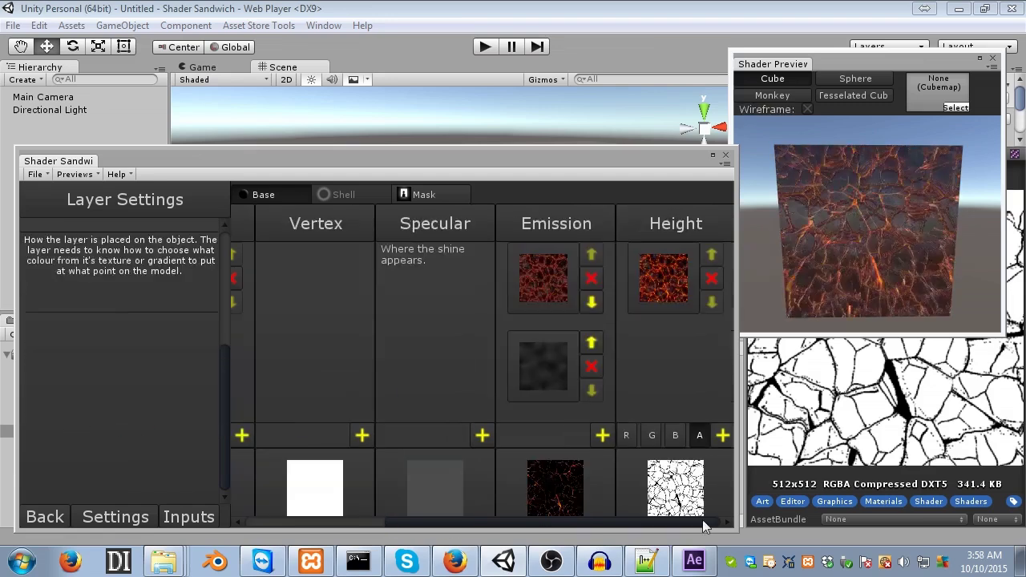
- Add a Mapping Offset effect to the Emission texture layer and link its X Offset to the Float: Emission input
left_click(203, 332)
mouse_move(252, 422)
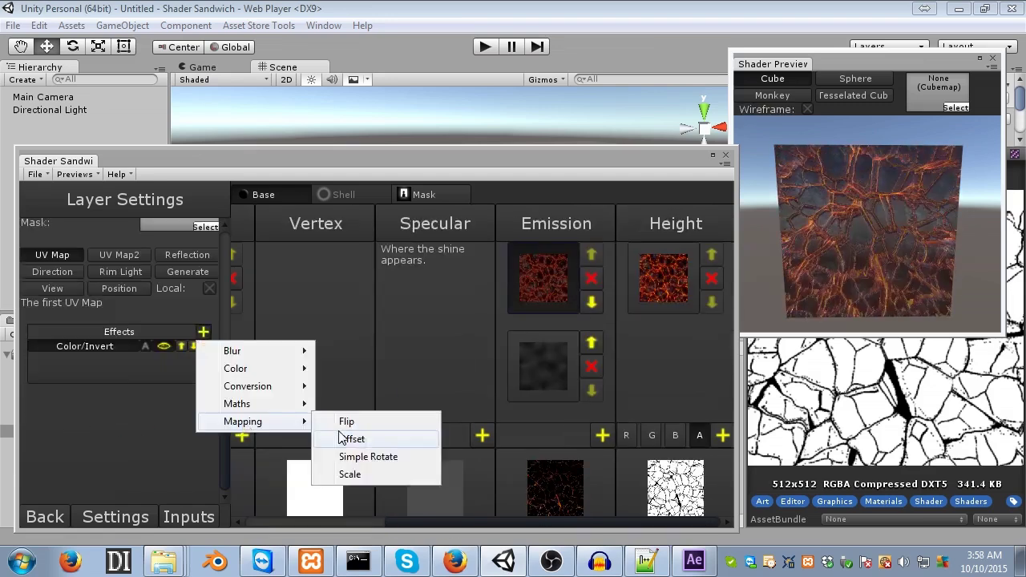
left_click(355, 437)
left_click(160, 370)
left_click(321, 389)
- Add a Mapping Offset effect to the Height texture layer and link its X Offset to the Float: Emission input
left_click(673, 293)
left_click(203, 331)
left_click(355, 438)
left_click(132, 359)
left_click(150, 342)
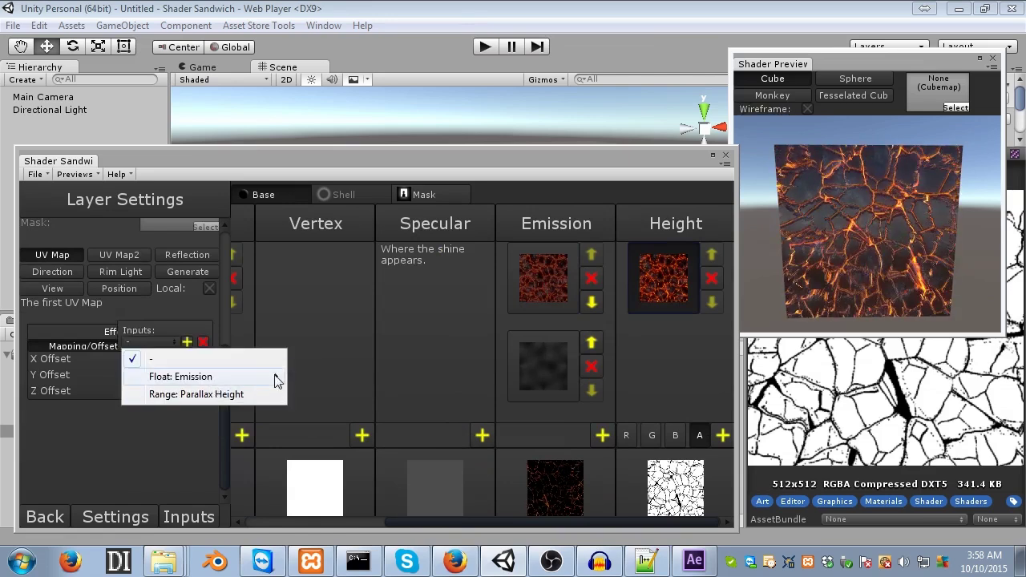
left_click(321, 377)
- Examine the moving lava cracks and their depth on the preview cube from different angles and distances
left_click_drag(830, 242, 915, 228)
left_click_drag(908, 238, 889, 250)
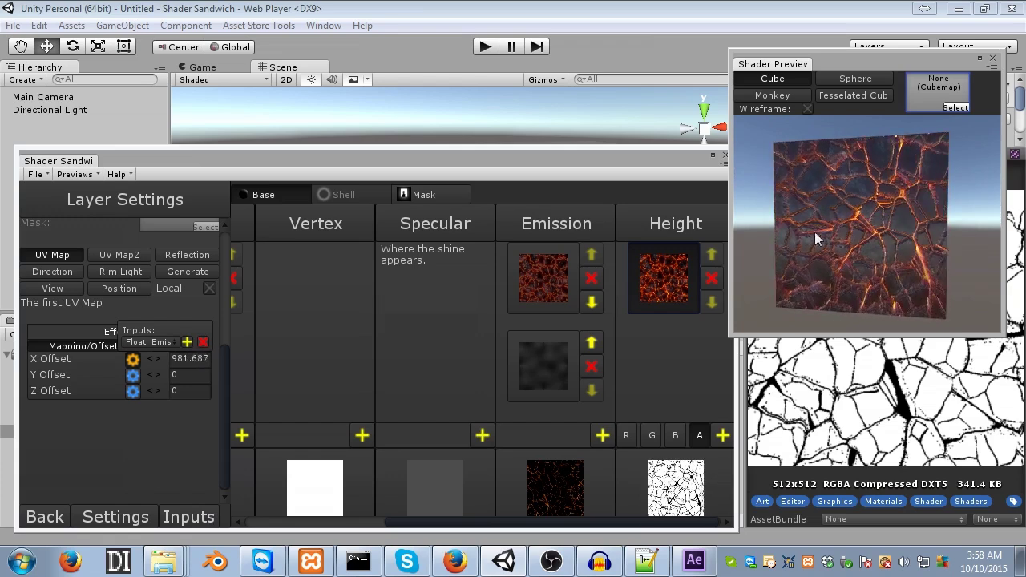
left_click_drag(814, 231, 878, 254)
scroll(877, 256, "up", 5)
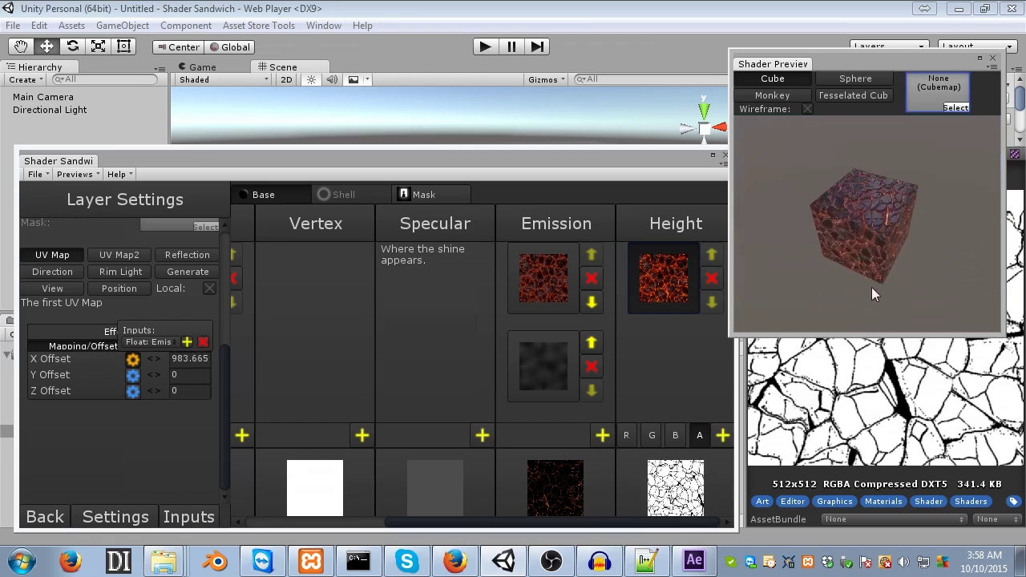
scroll(870, 270, "down", 2)
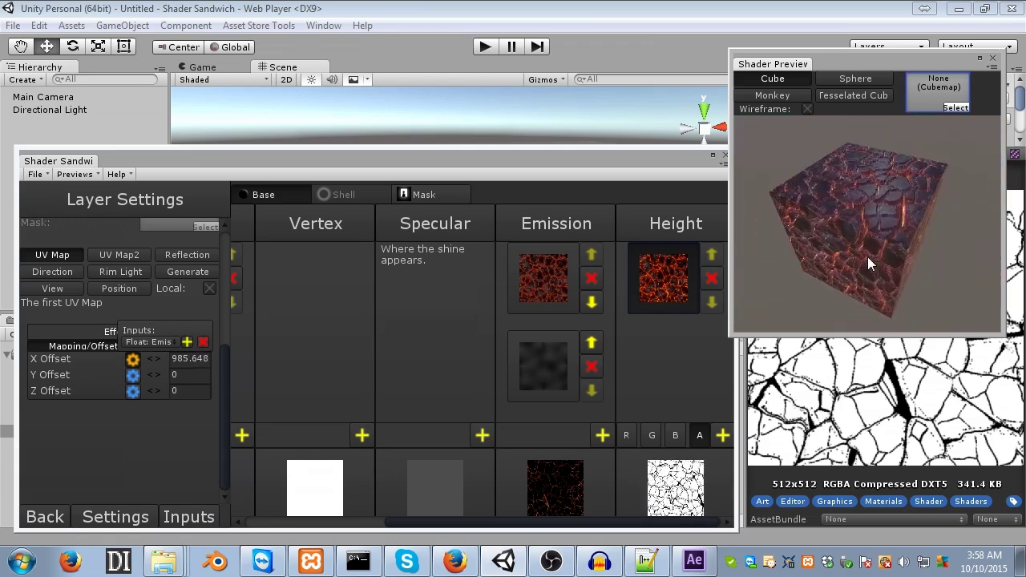
left_click_drag(867, 256, 909, 221)
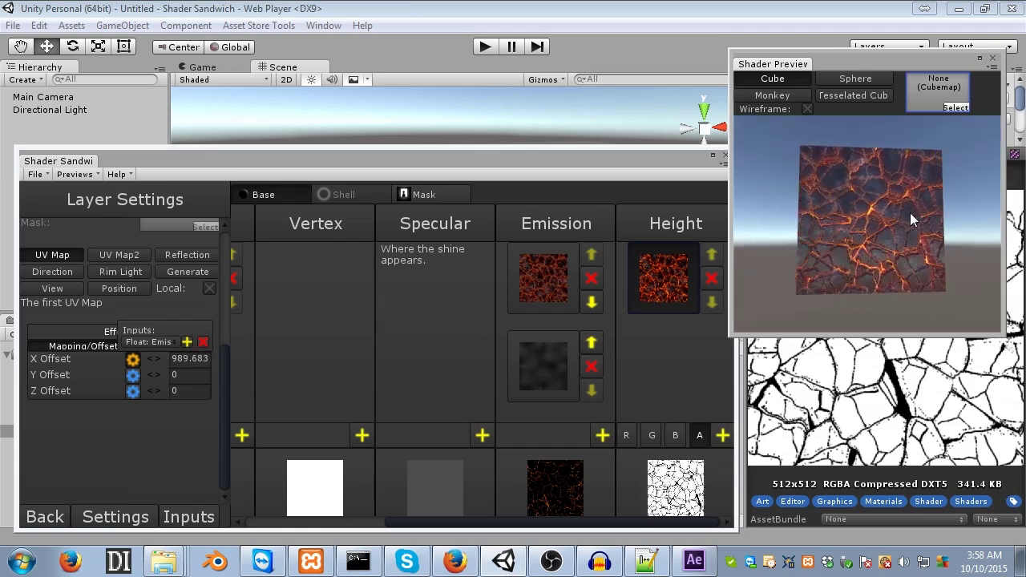